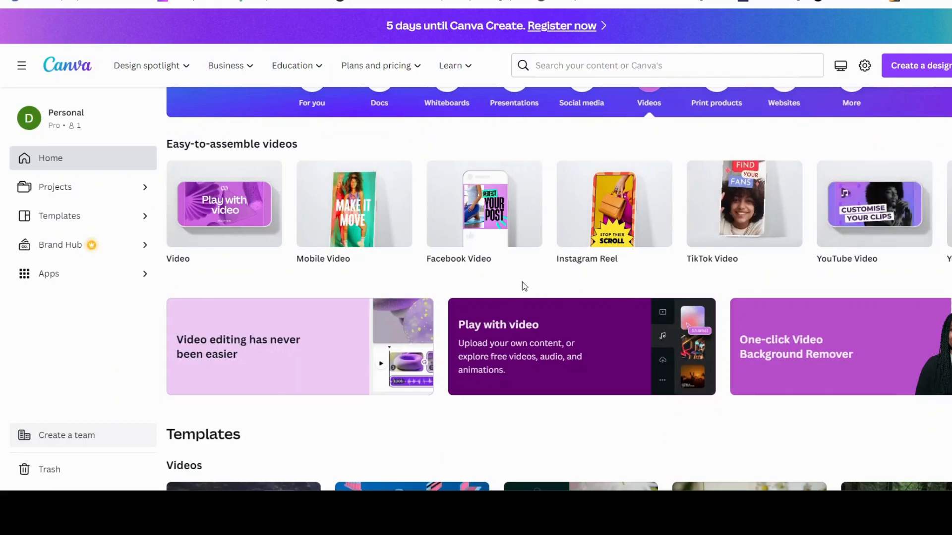
Create a blank Mobile Video design of 1080 × 1920 px
{"action": "mouse_move", "coordinate": [352, 225]}
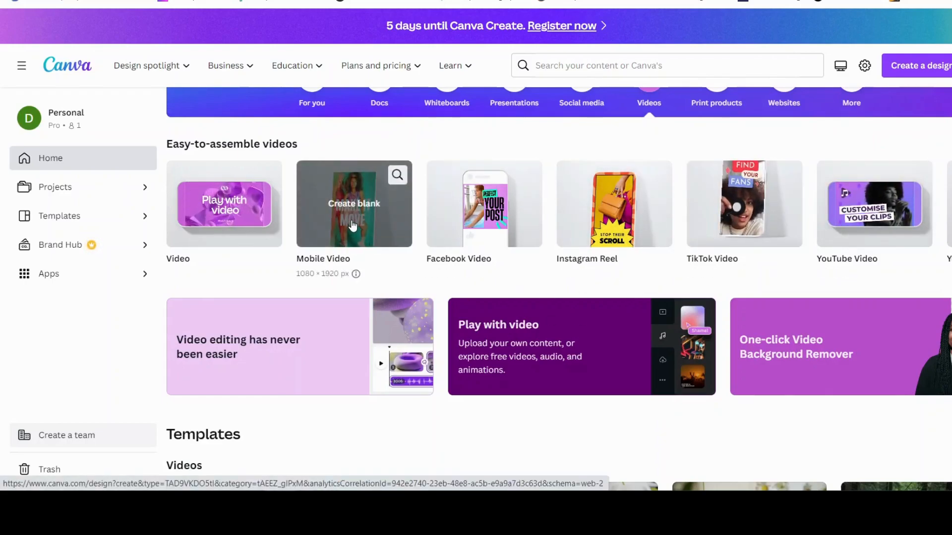
{"action": "left_click", "coordinate": [353, 225]}
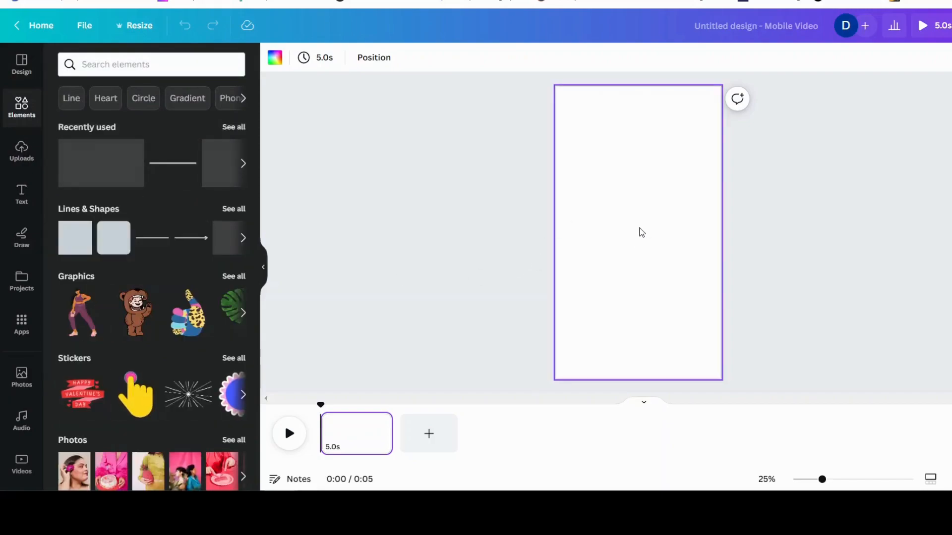
Search the elements library for "coffee being poured"
{"action": "left_click", "coordinate": [110, 69]}
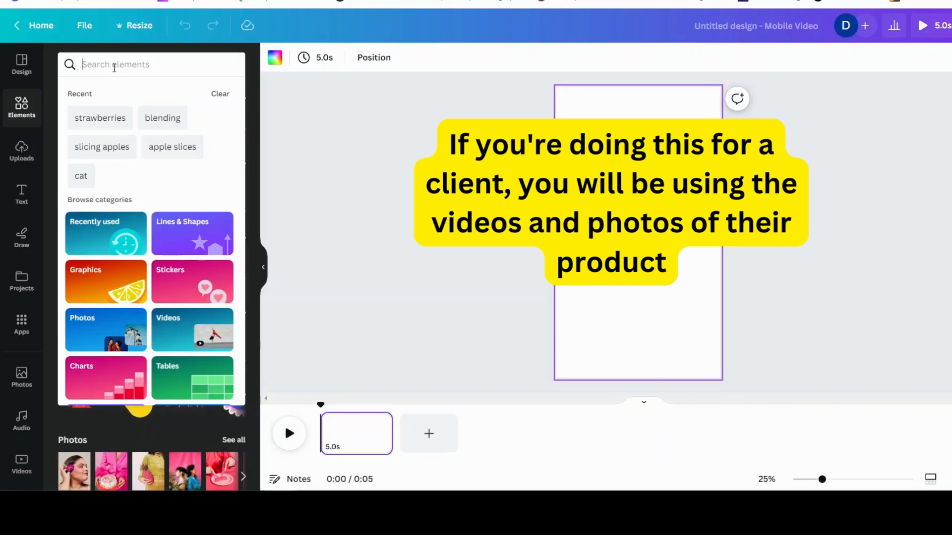
{"action": "type", "text": "coffee"}
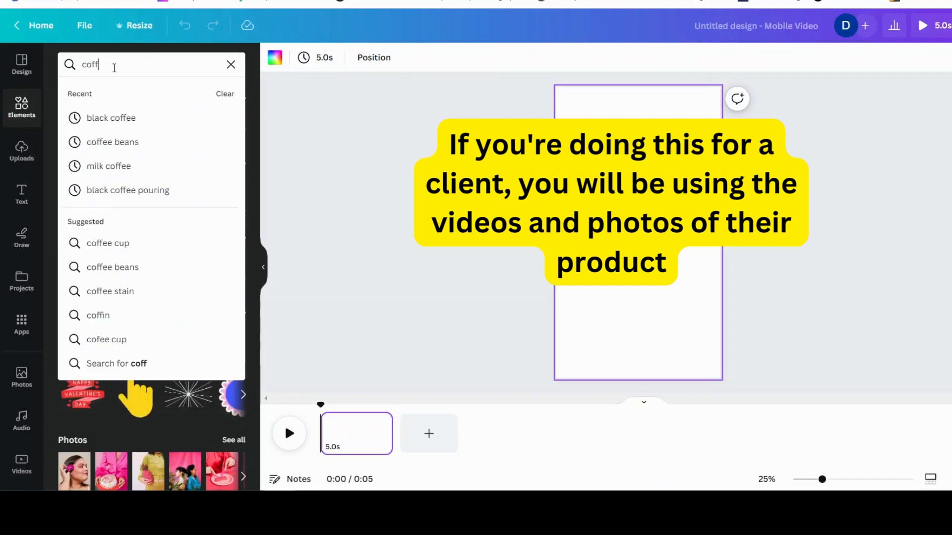
{"action": "type", "text": "being poured"}
{"action": "key", "text": "Return"}
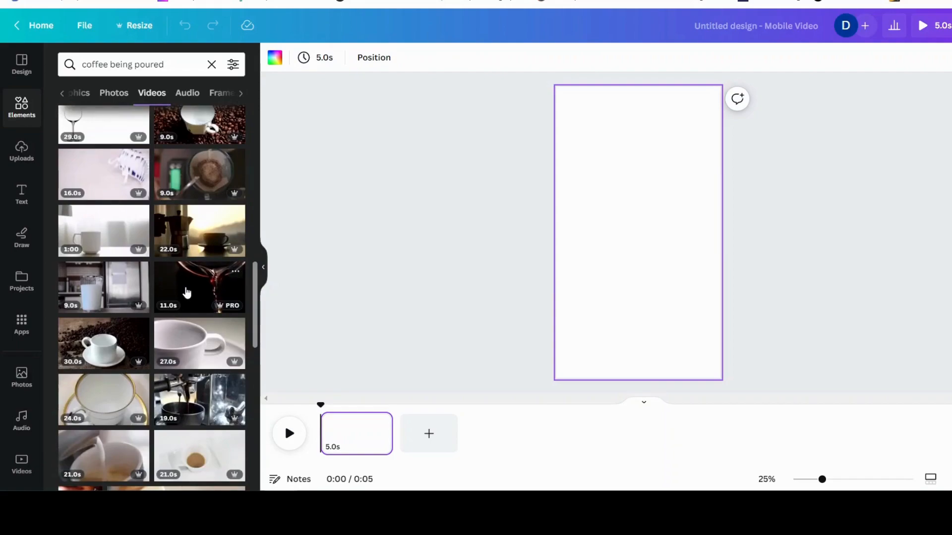
Add the dark pouring-coffee video to the page and set it as the page background
{"action": "left_click", "coordinate": [187, 292]}
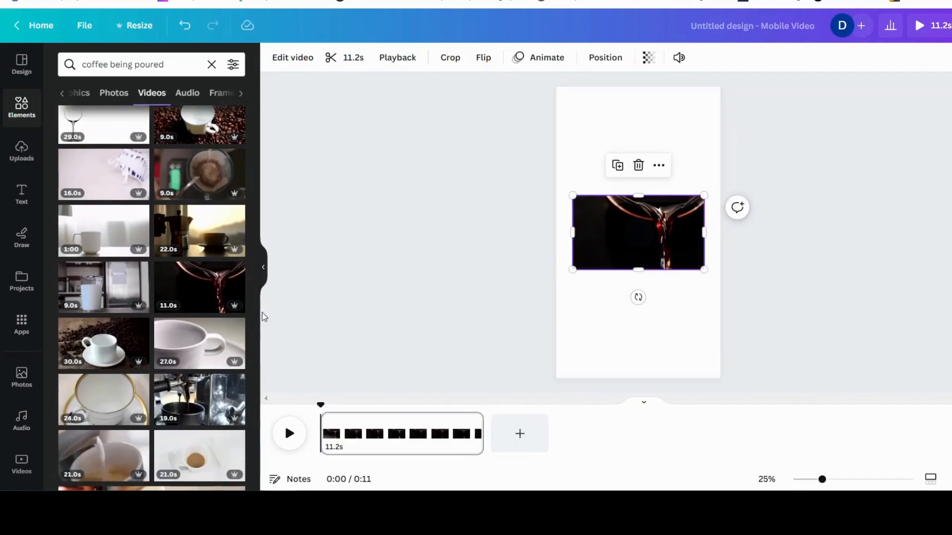
{"action": "right_click", "coordinate": [604, 226]}
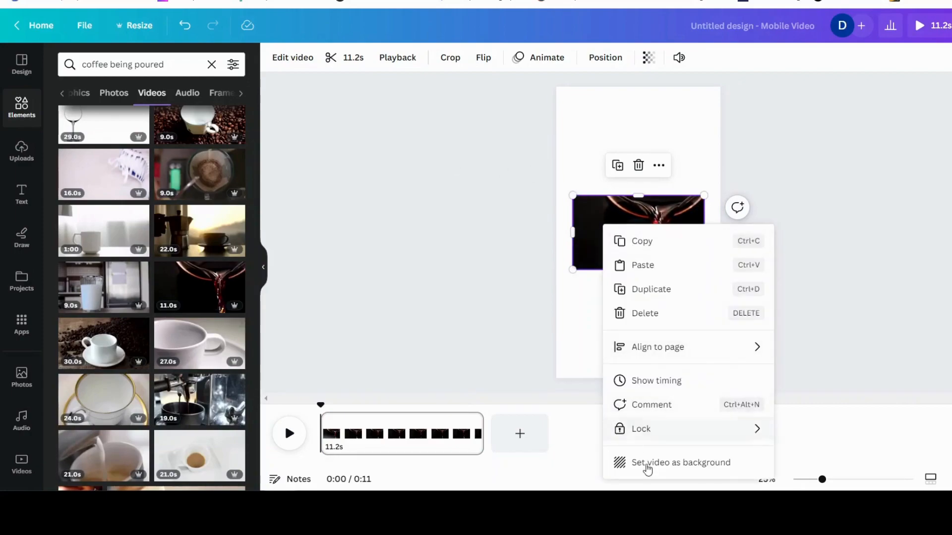
{"action": "left_click", "coordinate": [670, 463]}
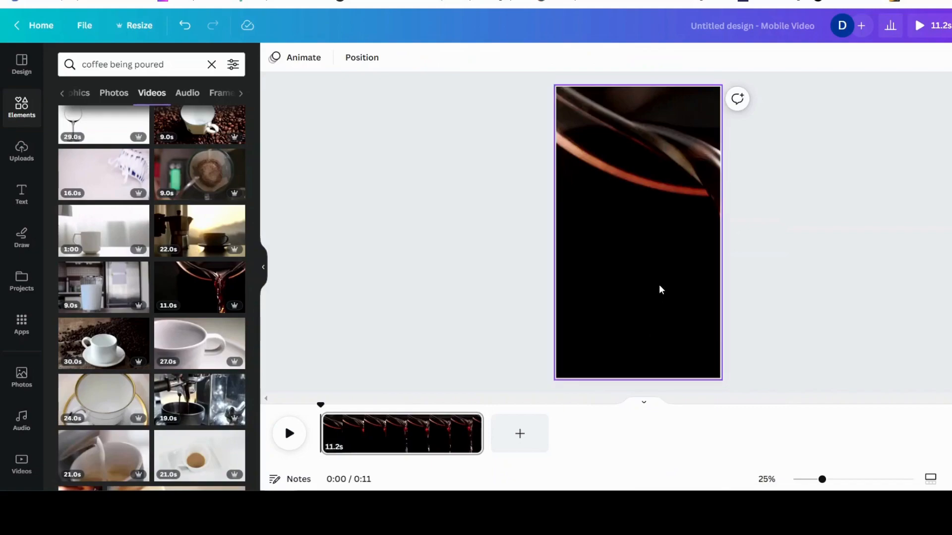
Reposition the background video inside the frame so the coffee stream is centered
{"action": "left_click", "coordinate": [653, 235]}
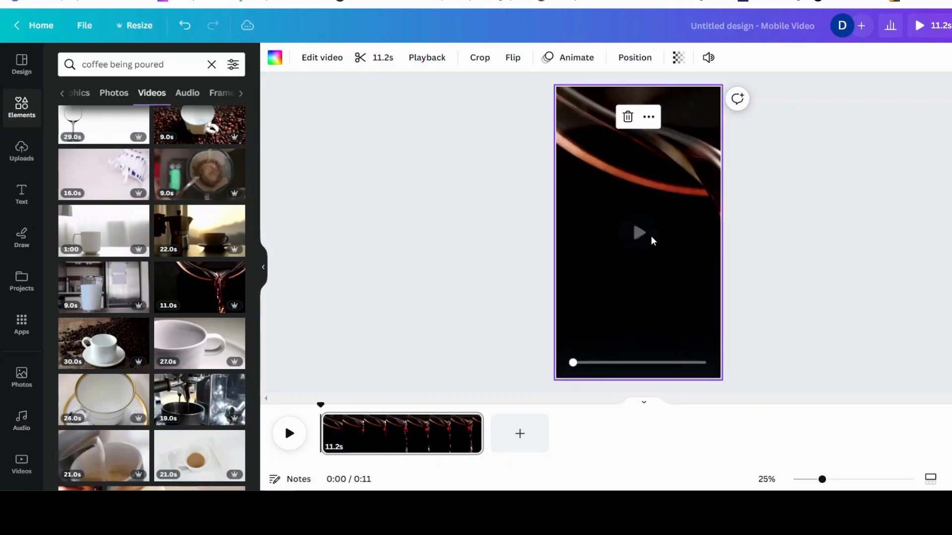
{"action": "double_click", "coordinate": [664, 274]}
{"action": "left_click_drag", "start_coordinate": [662, 268], "coordinate": [561, 278]}
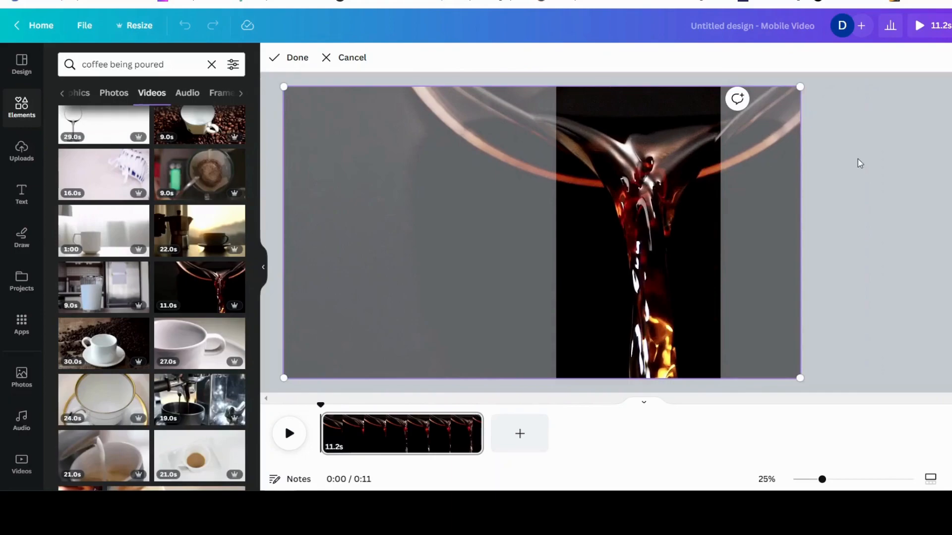
{"action": "left_click", "coordinate": [892, 172]}
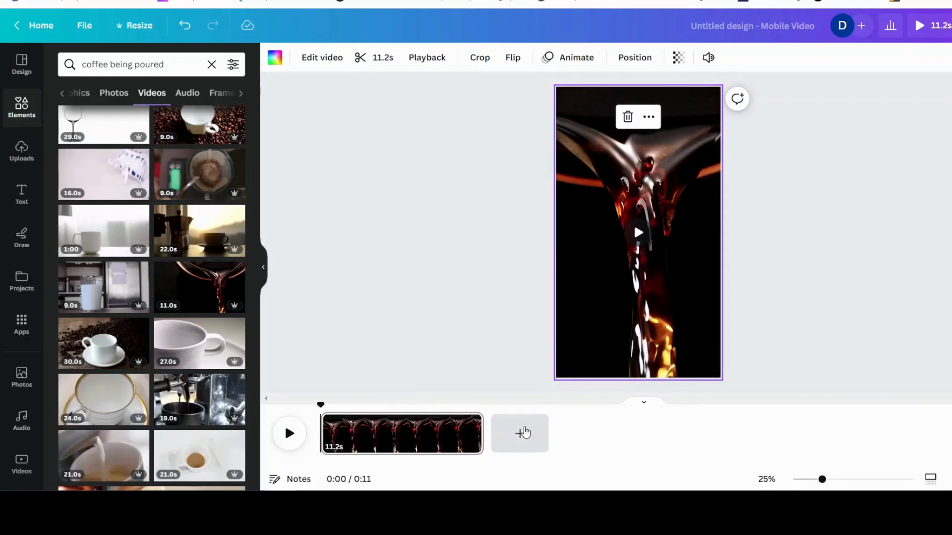
Add a new blank page and browse through the coffee video results
{"action": "left_click", "coordinate": [521, 434]}
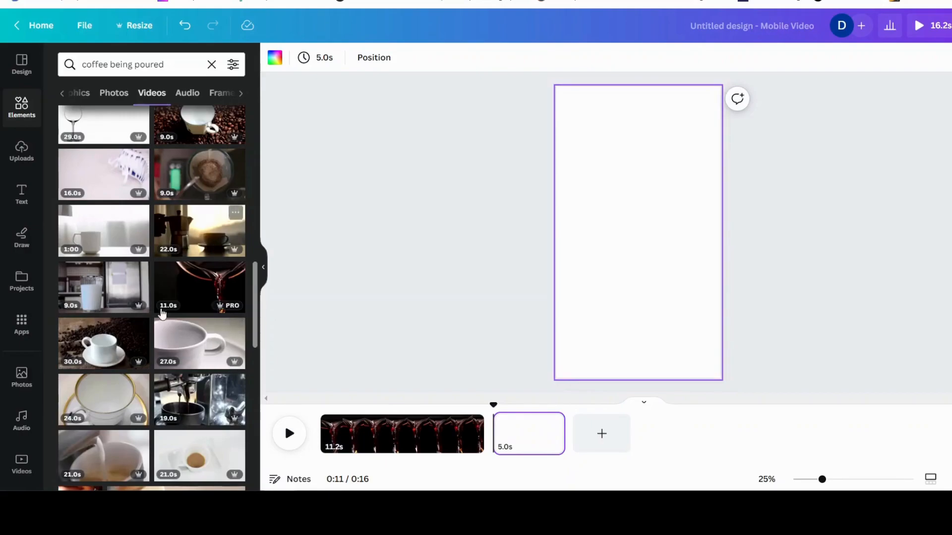
{"action": "scroll", "coordinate": [158, 314], "scroll_direction": "down", "scroll_amount": 4}
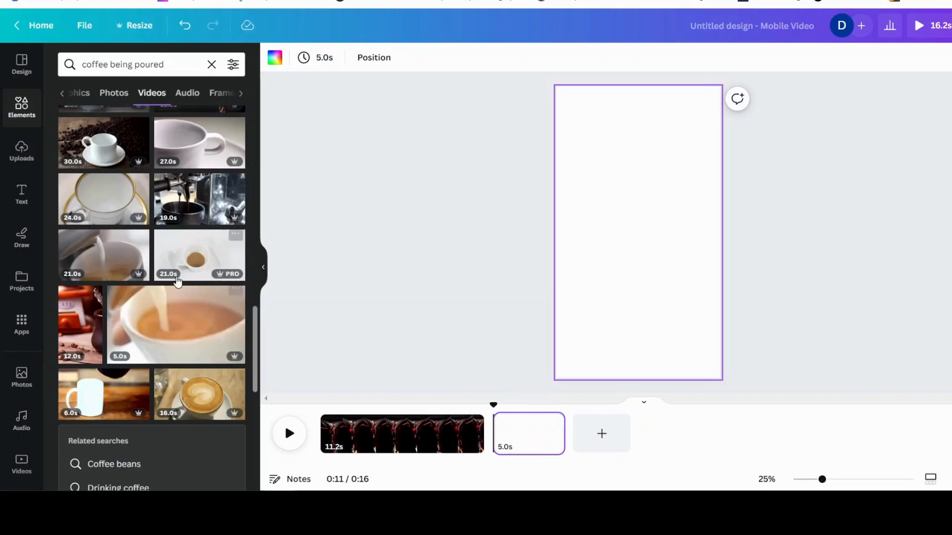
{"action": "scroll", "coordinate": [178, 281], "scroll_direction": "down", "scroll_amount": 4}
{"action": "scroll", "coordinate": [177, 277], "scroll_direction": "down", "scroll_amount": 5}
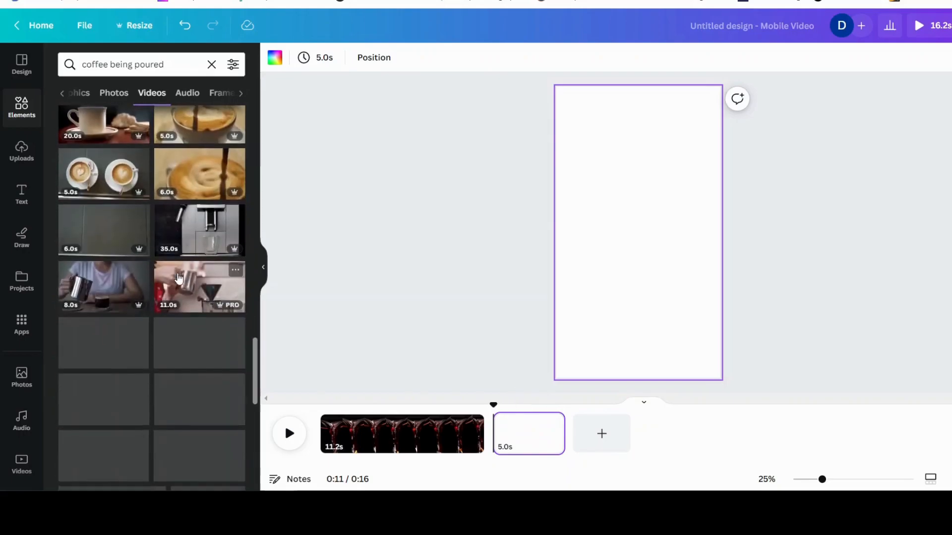
{"action": "scroll", "coordinate": [179, 279], "scroll_direction": "down", "scroll_amount": 5}
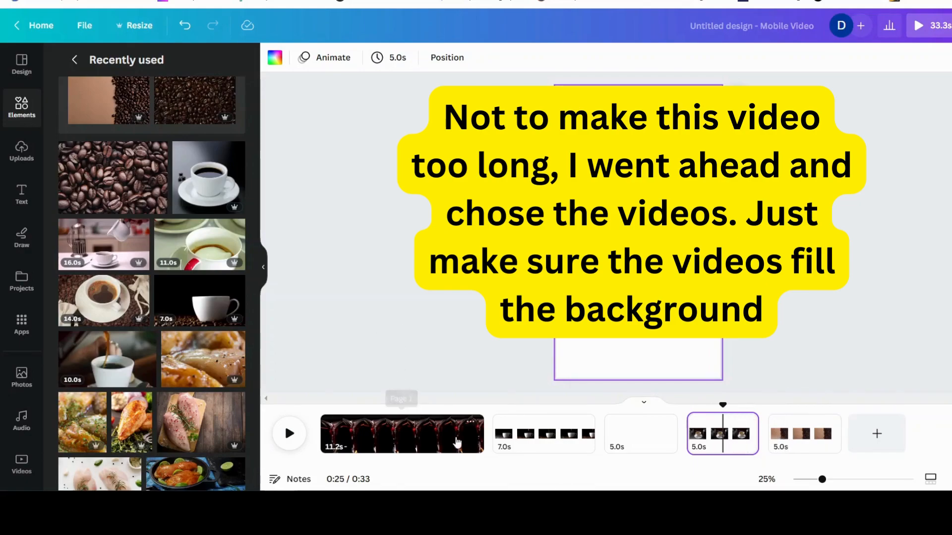
Set the white-cup video on the second page as the page background
{"action": "left_click", "coordinate": [524, 436]}
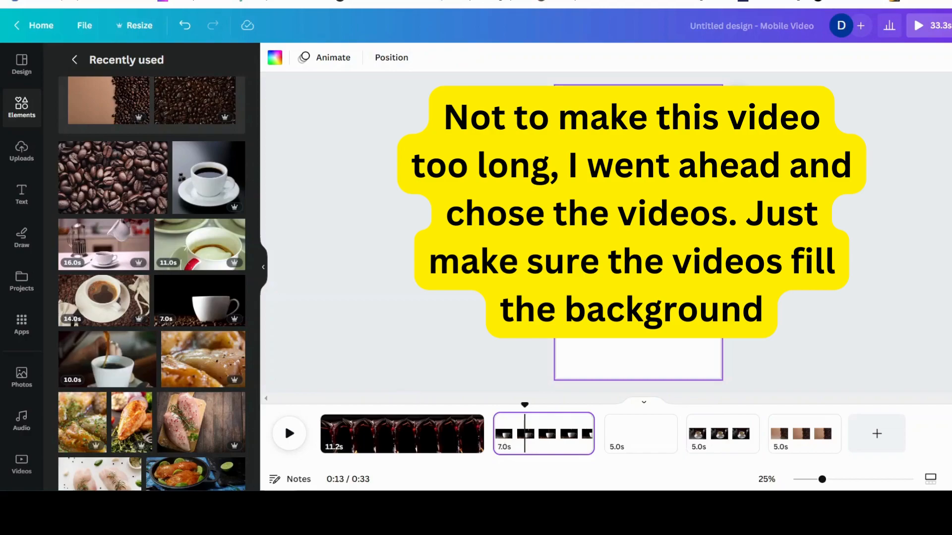
{"action": "right_click", "coordinate": [626, 219]}
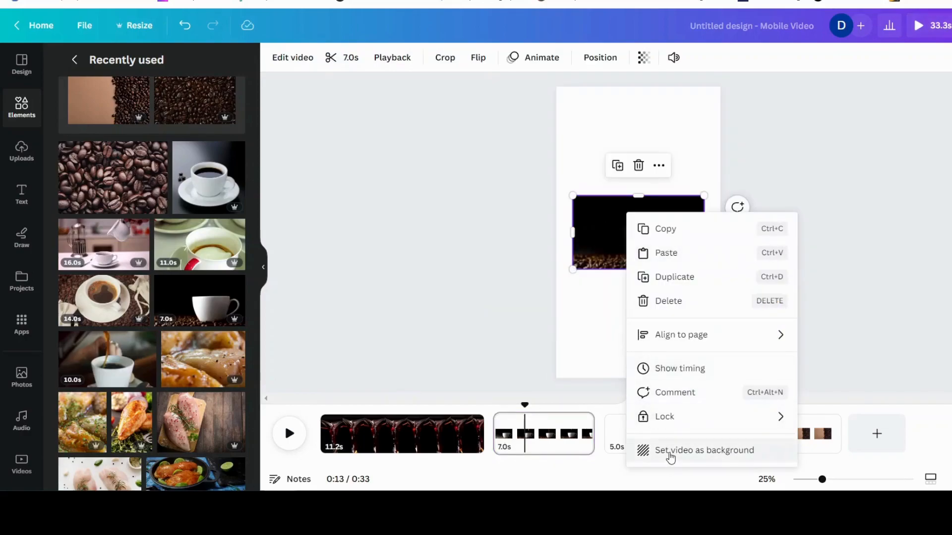
{"action": "left_click", "coordinate": [669, 451]}
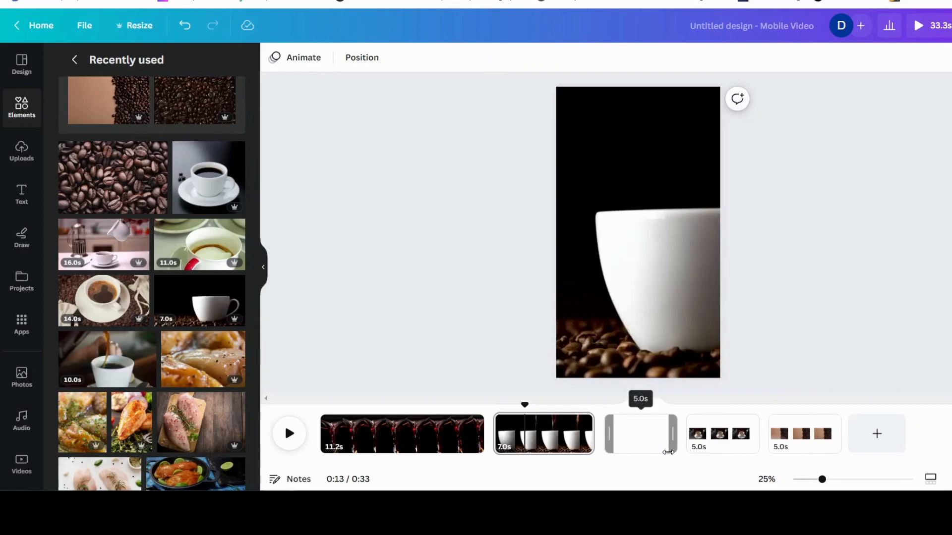
Reposition the second page's background video so the cup fills the frame
{"action": "double_click", "coordinate": [639, 304]}
{"action": "left_click_drag", "start_coordinate": [671, 304], "coordinate": [592, 297]}
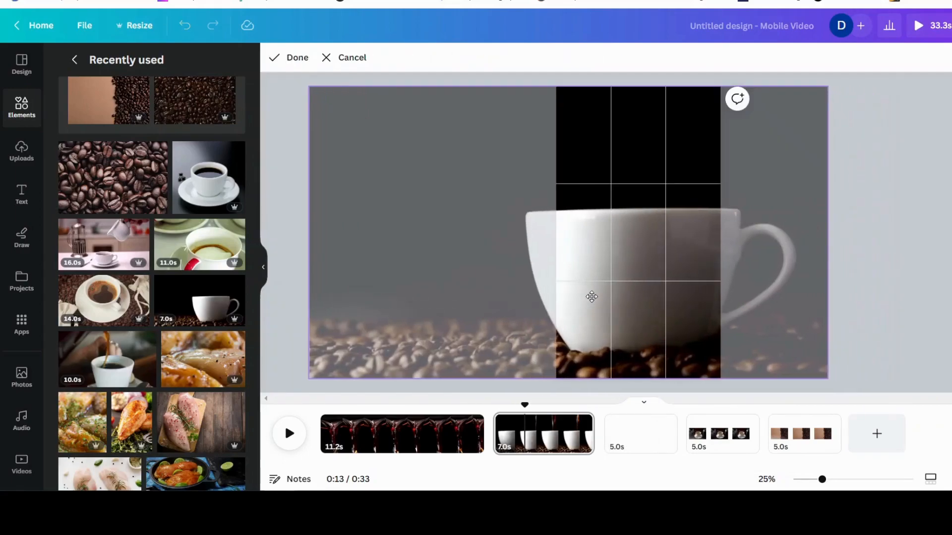
{"action": "left_click", "coordinate": [891, 205]}
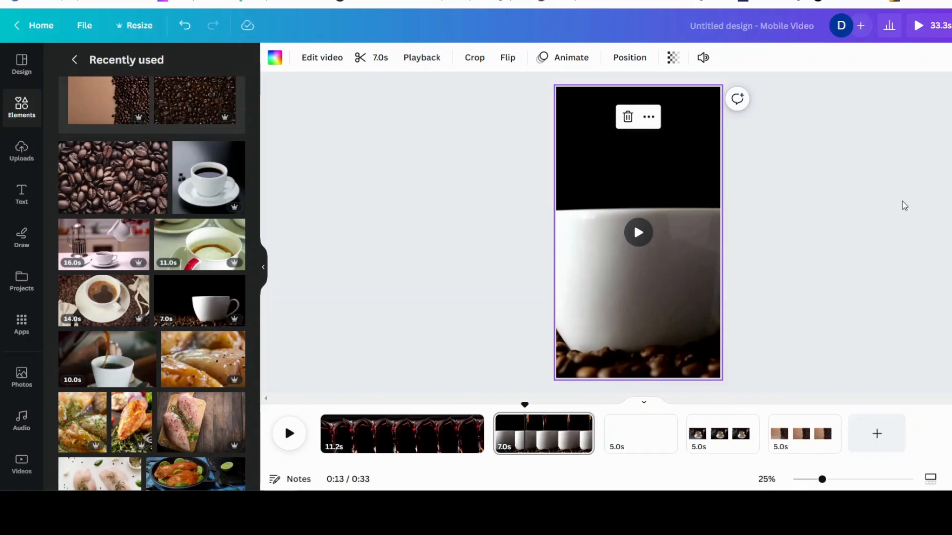
Set the coffee cup photo on the third page as the page background
{"action": "left_click", "coordinate": [639, 434]}
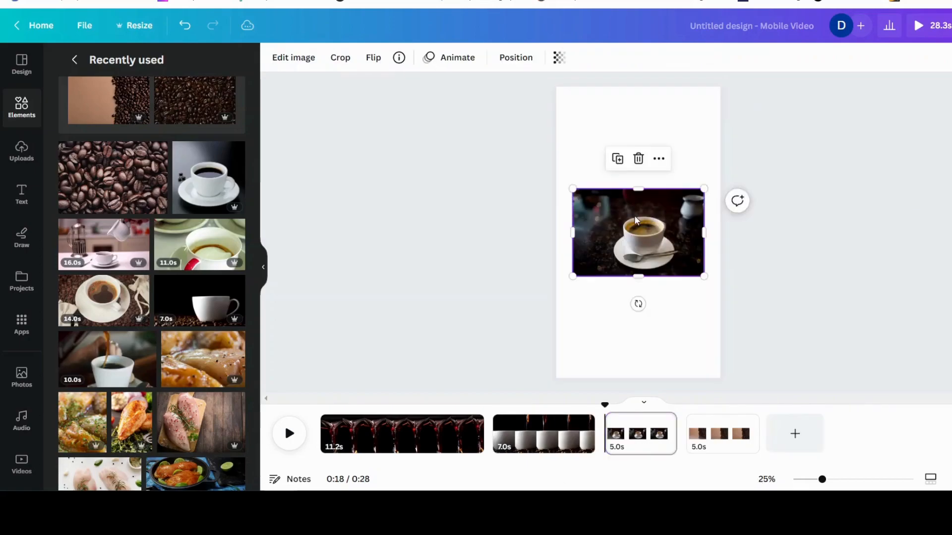
{"action": "left_click", "coordinate": [658, 159]}
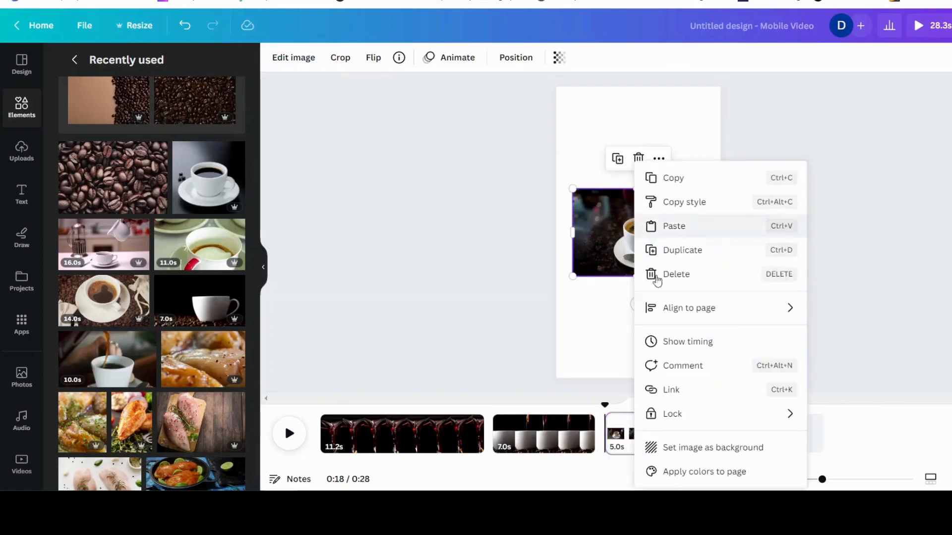
{"action": "left_click", "coordinate": [682, 449]}
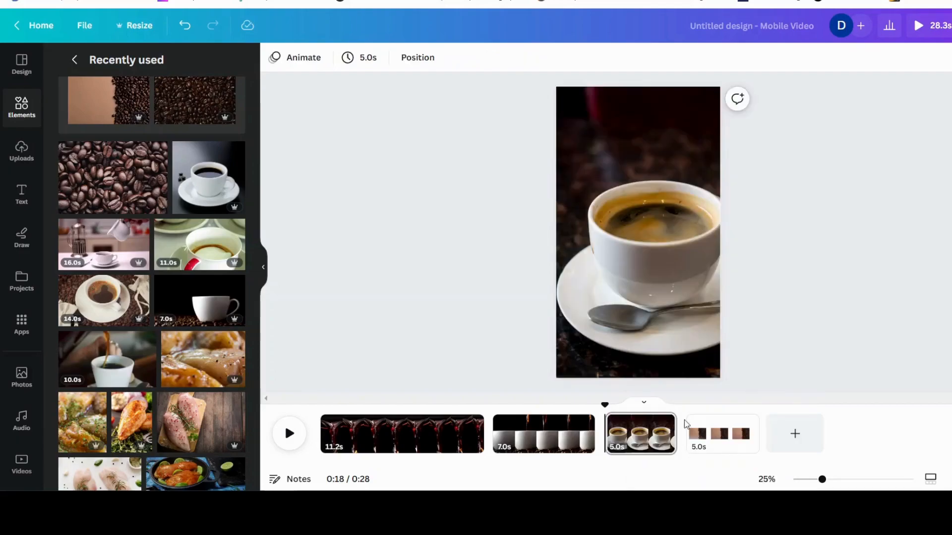
Reposition the third page's background image to center the cup and saucer
{"action": "double_click", "coordinate": [661, 296]}
{"action": "left_click_drag", "start_coordinate": [663, 293], "coordinate": [643, 290]}
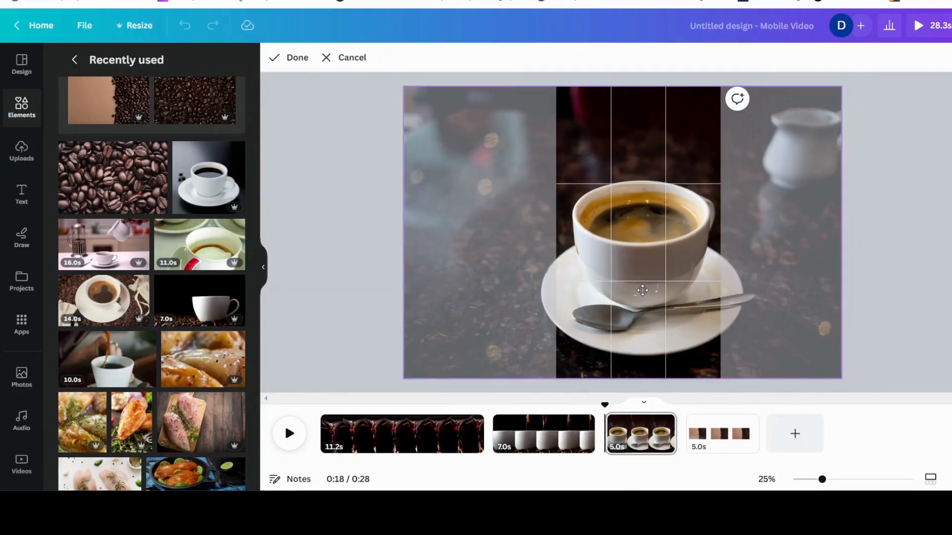
{"action": "left_click", "coordinate": [903, 240]}
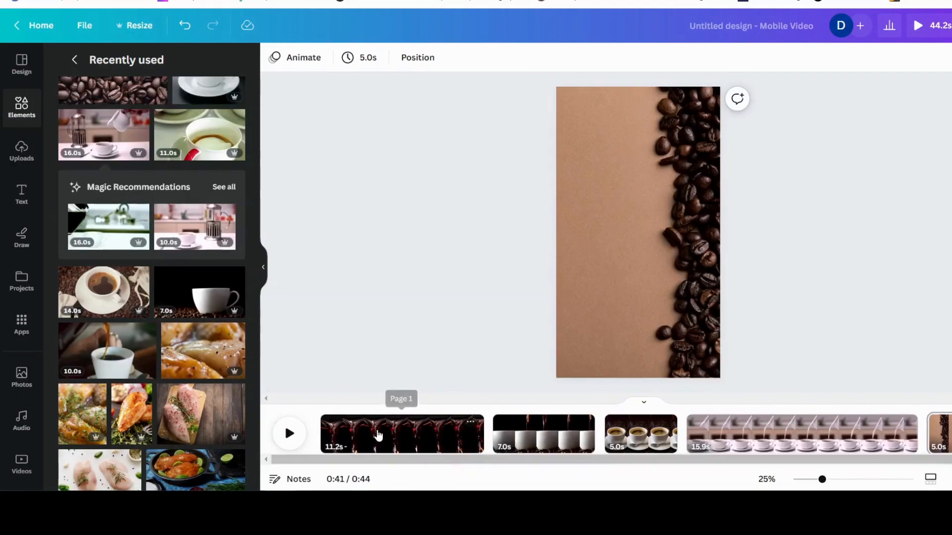
Step through each page in the timeline to review the backgrounds
{"action": "left_click", "coordinate": [374, 435]}
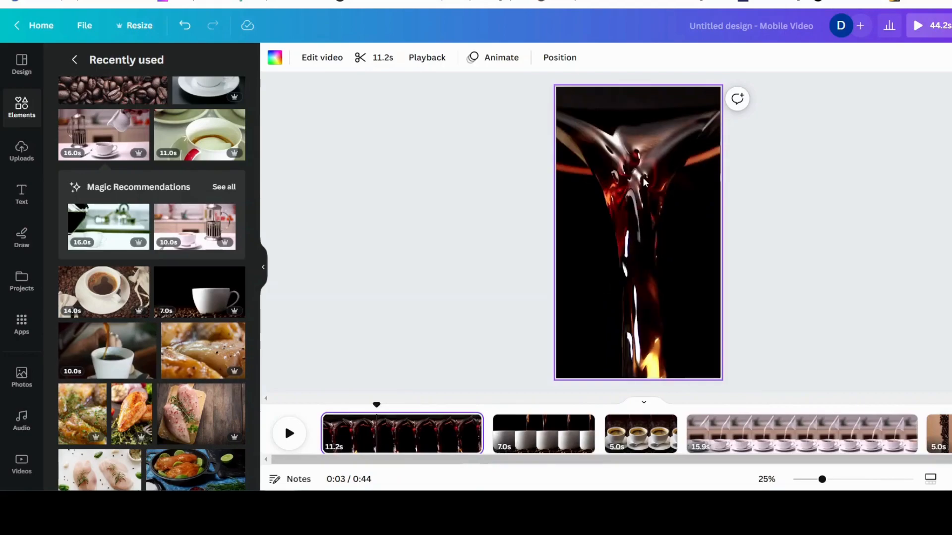
{"action": "left_click", "coordinate": [544, 432]}
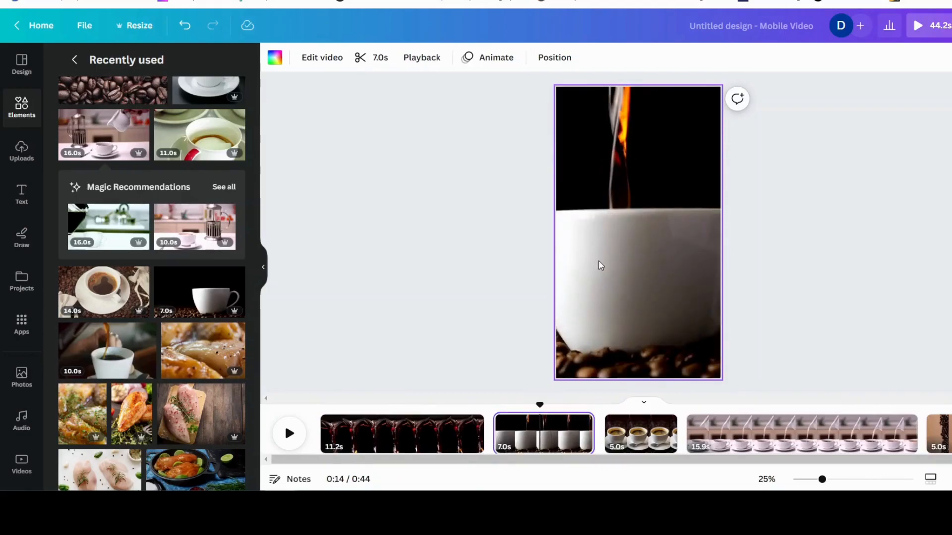
{"action": "left_click", "coordinate": [635, 447]}
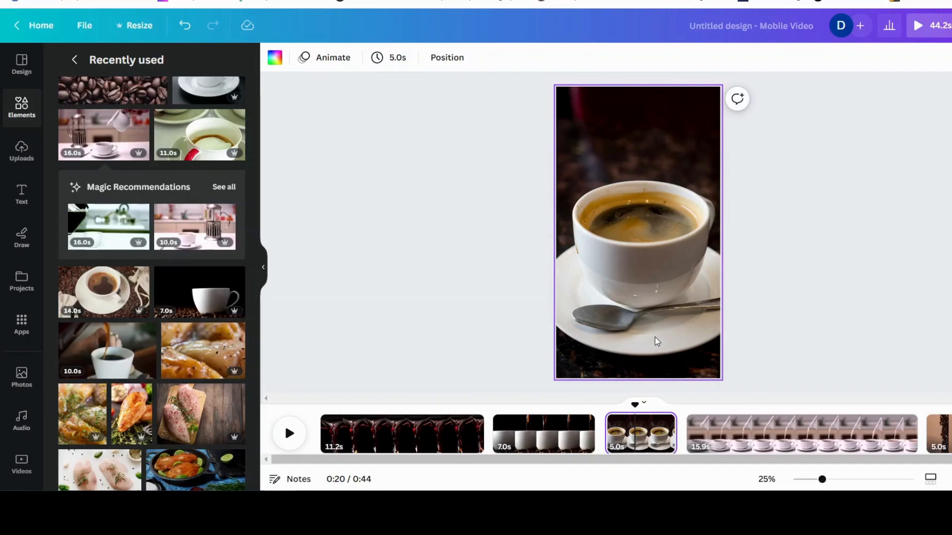
{"action": "left_click", "coordinate": [737, 434]}
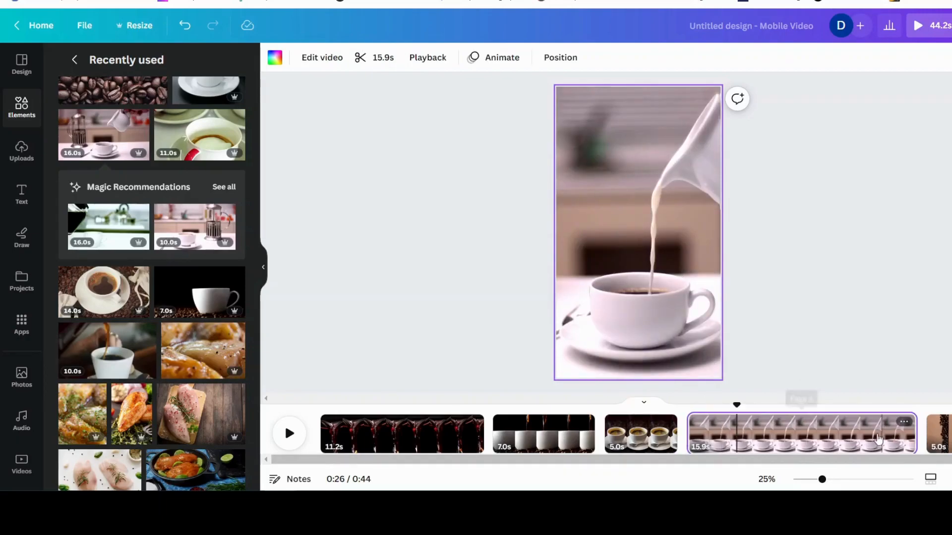
{"action": "left_click", "coordinate": [947, 434]}
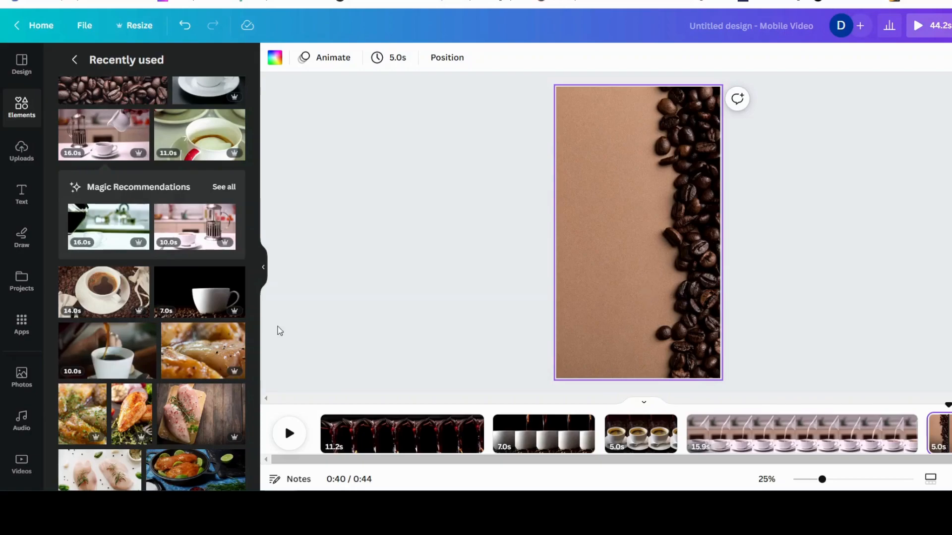
Add the latte cup photo from recently used to the last page and shift it slightly
{"action": "scroll", "coordinate": [155, 263], "scroll_direction": "up", "scroll_amount": 3}
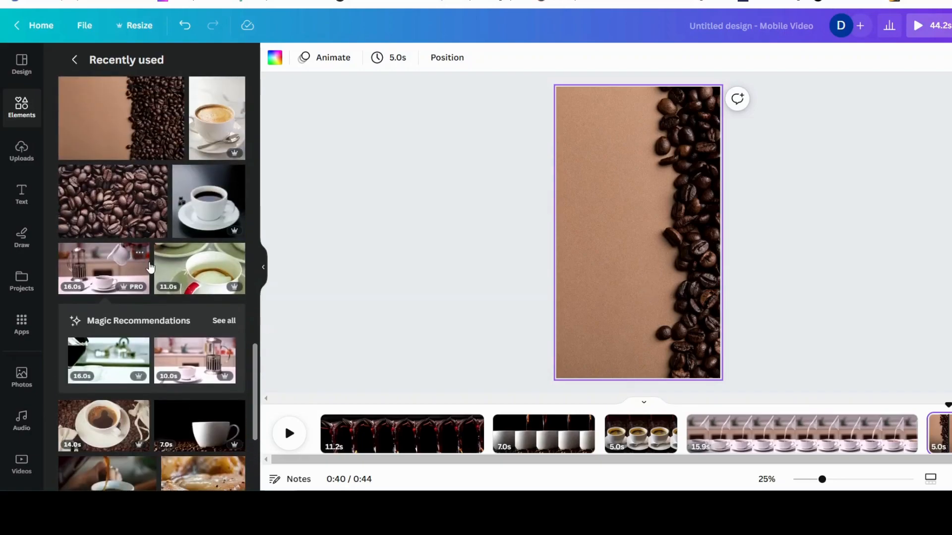
{"action": "left_click", "coordinate": [211, 119]}
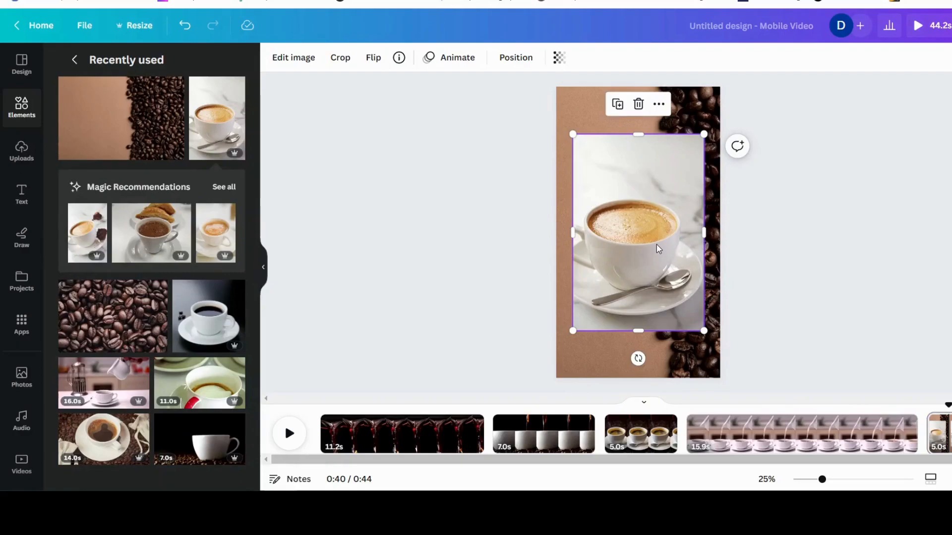
{"action": "left_click_drag", "start_coordinate": [645, 253], "coordinate": [631, 262]}
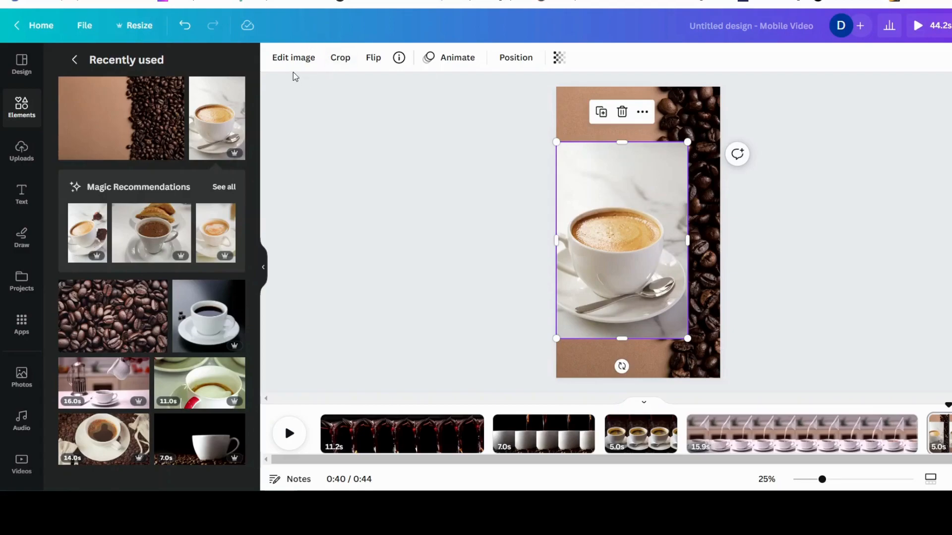
Remove the latte photo's background with BG Remover
{"action": "left_click", "coordinate": [294, 58]}
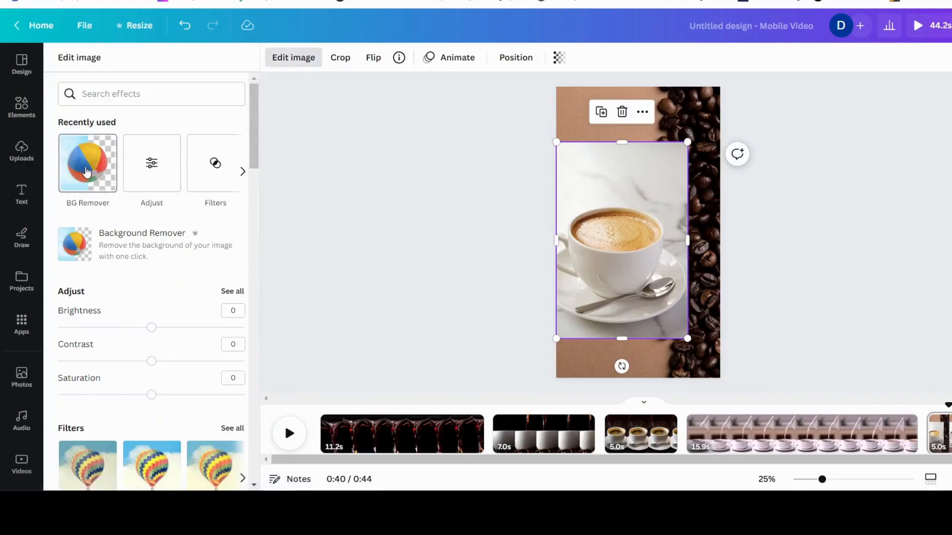
{"action": "left_click", "coordinate": [87, 172]}
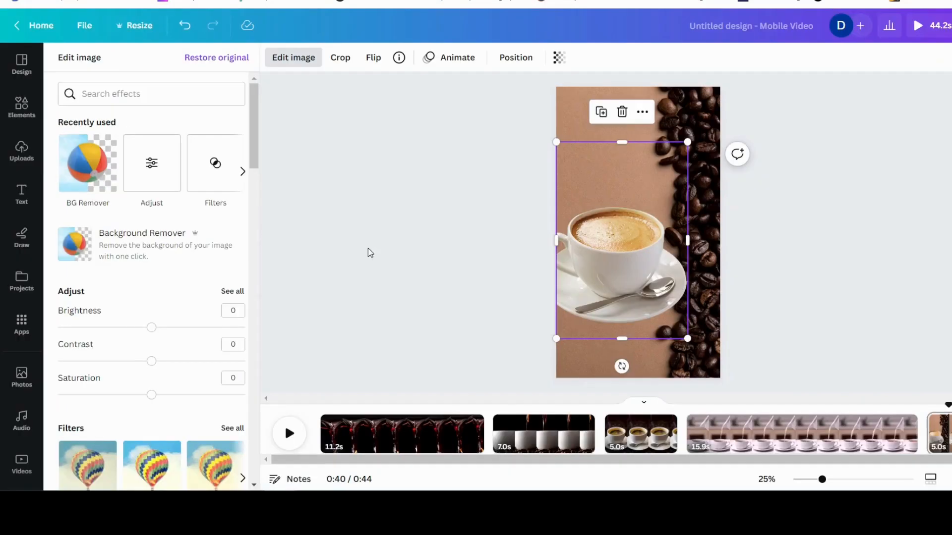
Nudge the background-removed latte photo slightly upward on the last page
{"action": "left_click_drag", "start_coordinate": [619, 258], "coordinate": [619, 247]}
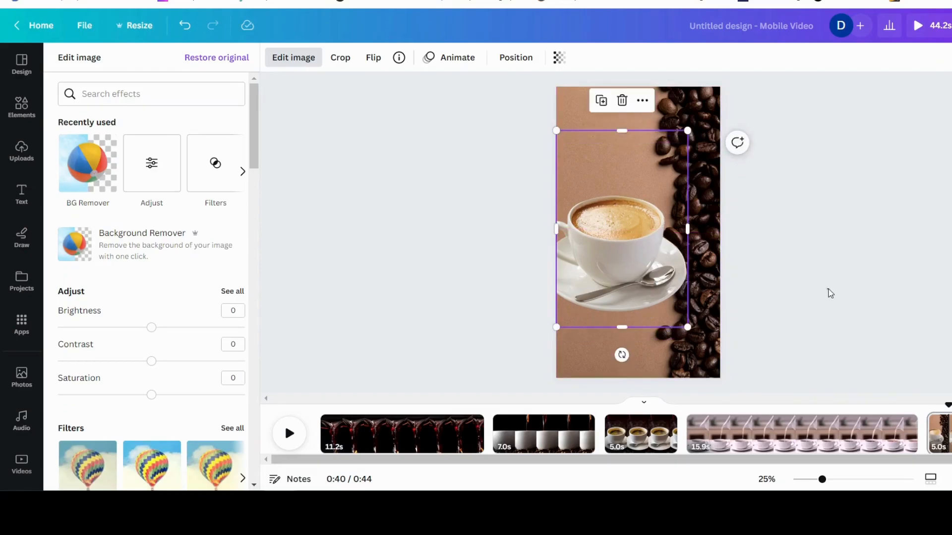
{"action": "left_click", "coordinate": [829, 293]}
Select the first page and play its coffee-pour video from the start to preview it
{"action": "left_click", "coordinate": [421, 429]}
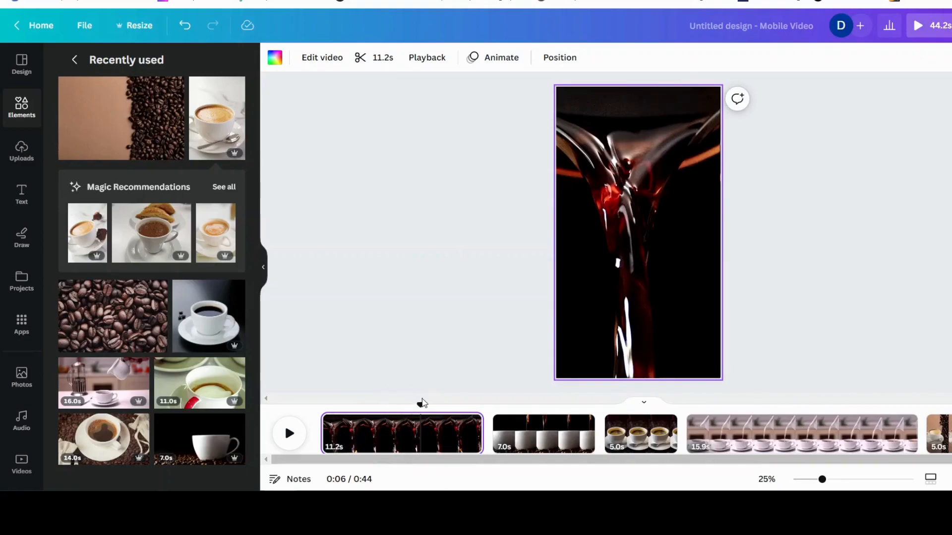
{"action": "left_click_drag", "start_coordinate": [421, 406], "coordinate": [321, 407]}
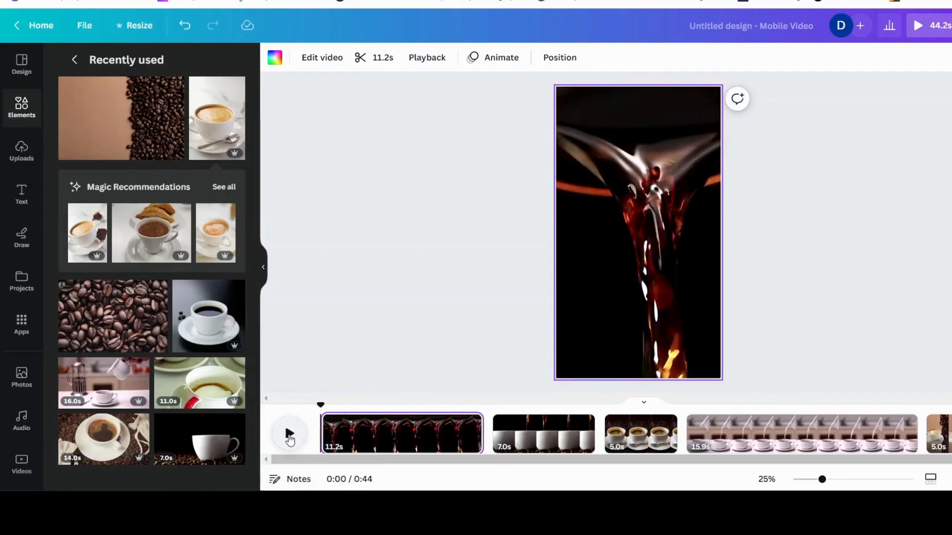
{"action": "left_click", "coordinate": [289, 436]}
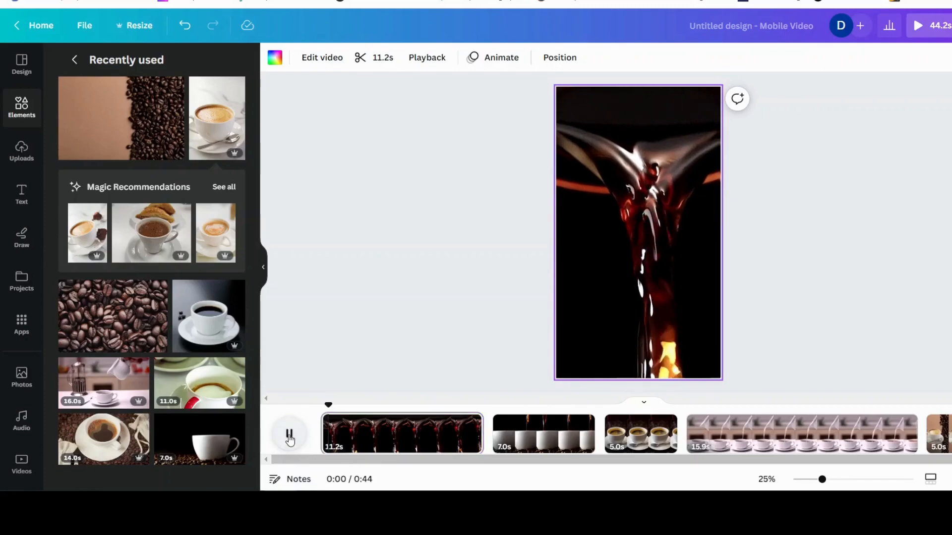
{"action": "left_click", "coordinate": [289, 436]}
{"action": "left_click", "coordinate": [290, 436]}
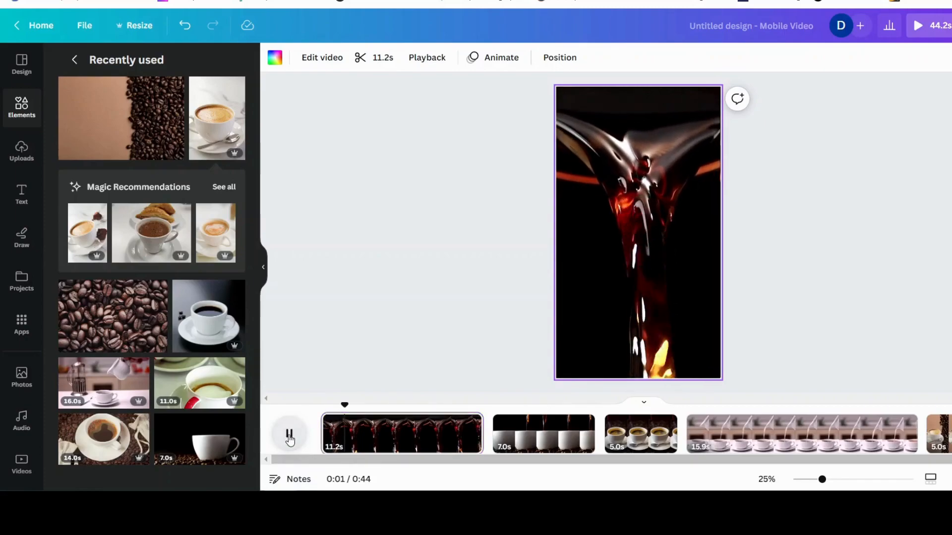
{"action": "left_click", "coordinate": [289, 436]}
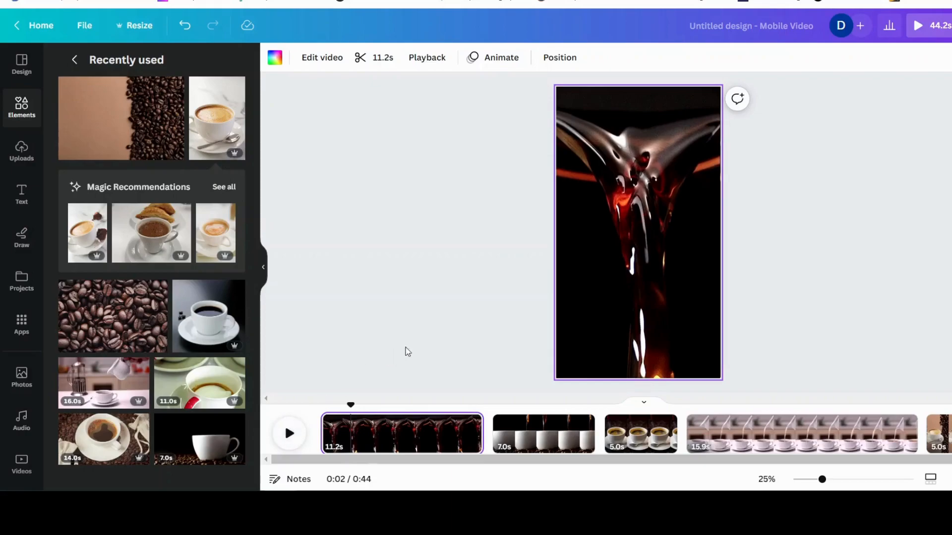
Split the first page's video into three pages at about 2 s and 7 s
{"action": "right_click", "coordinate": [350, 439]}
{"action": "left_click", "coordinate": [390, 383]}
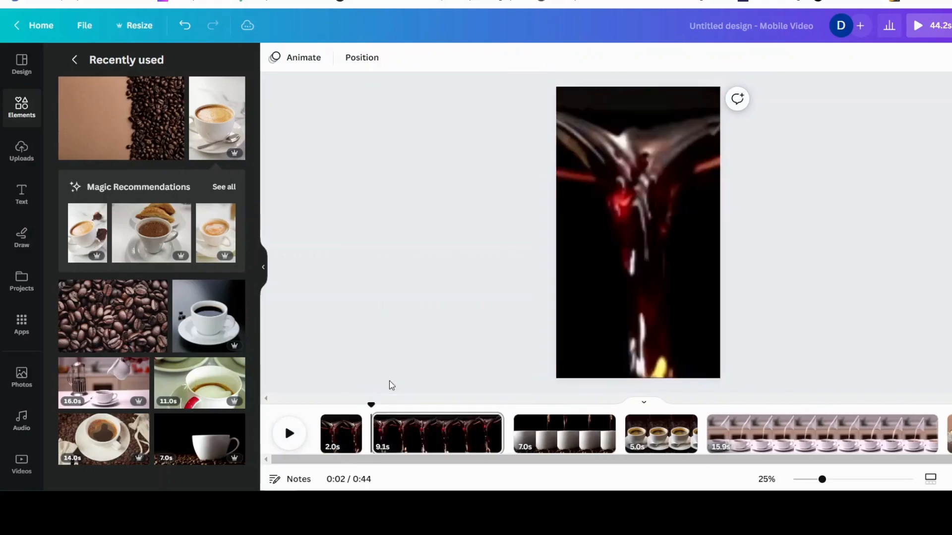
{"action": "left_click", "coordinate": [290, 435]}
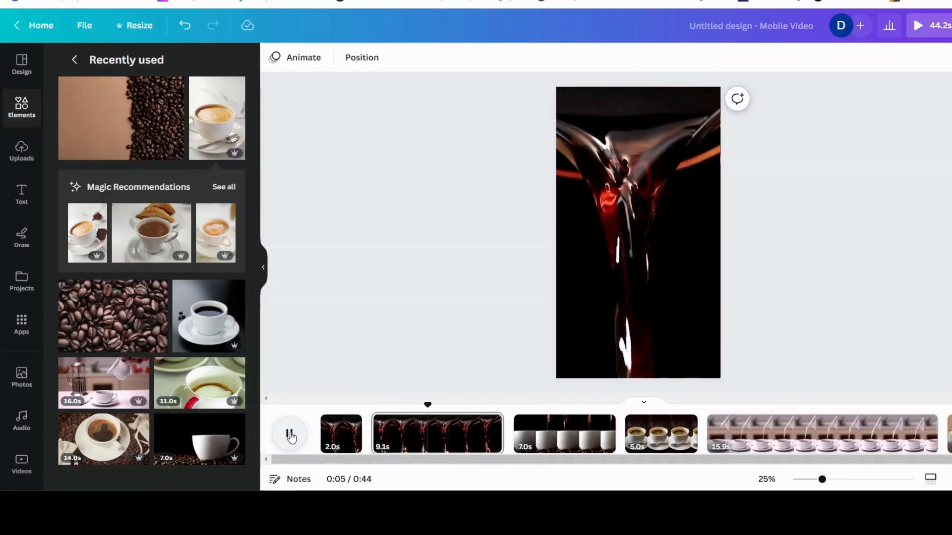
{"action": "left_click", "coordinate": [290, 435]}
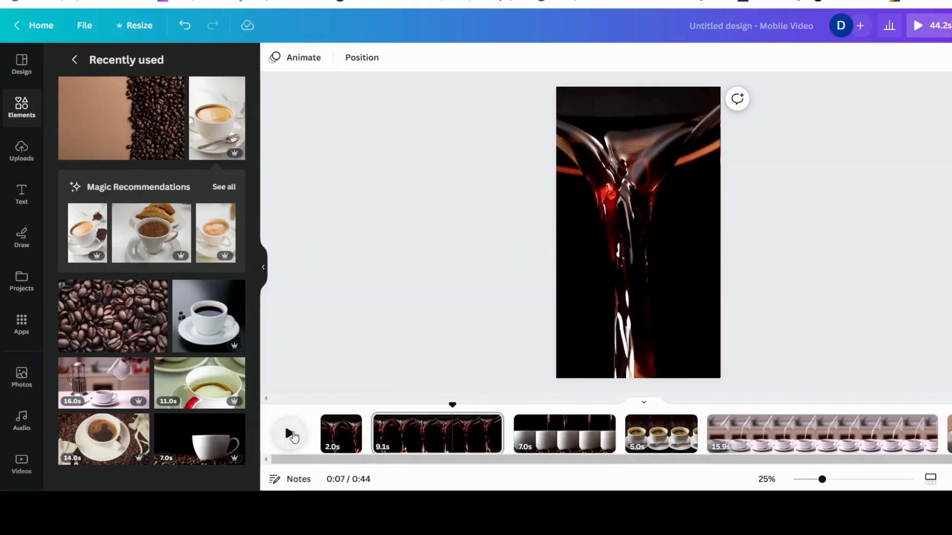
{"action": "right_click", "coordinate": [451, 439]}
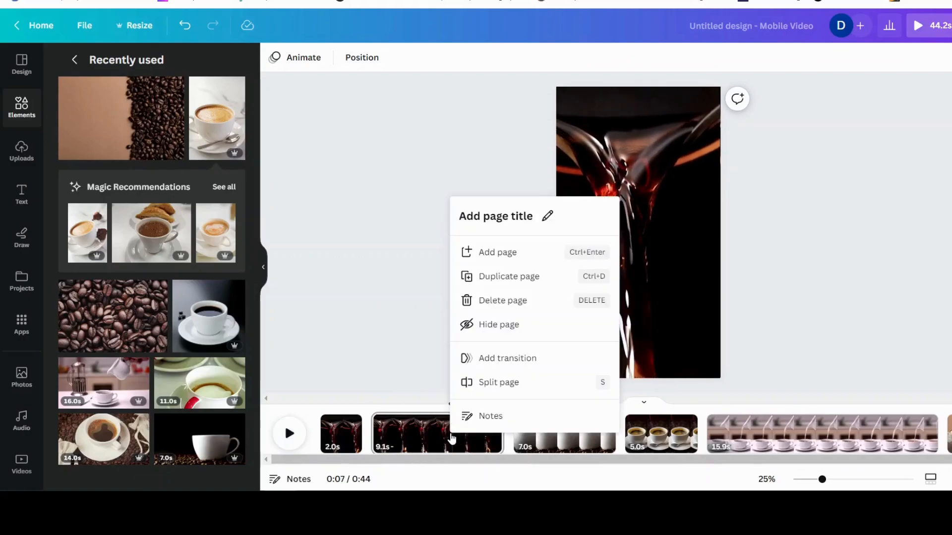
{"action": "left_click", "coordinate": [489, 383]}
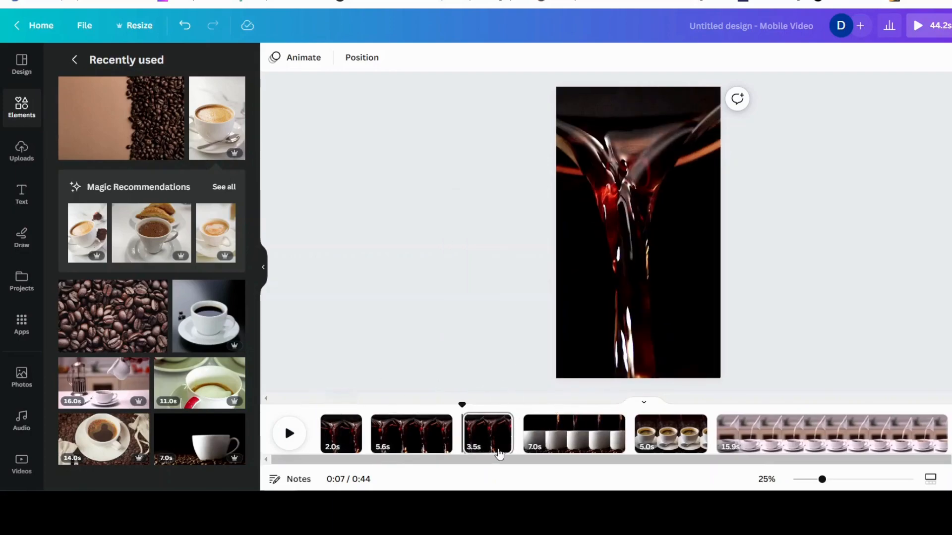
Hide the short first split page and the 3.5 s third split page
{"action": "right_click", "coordinate": [345, 434]}
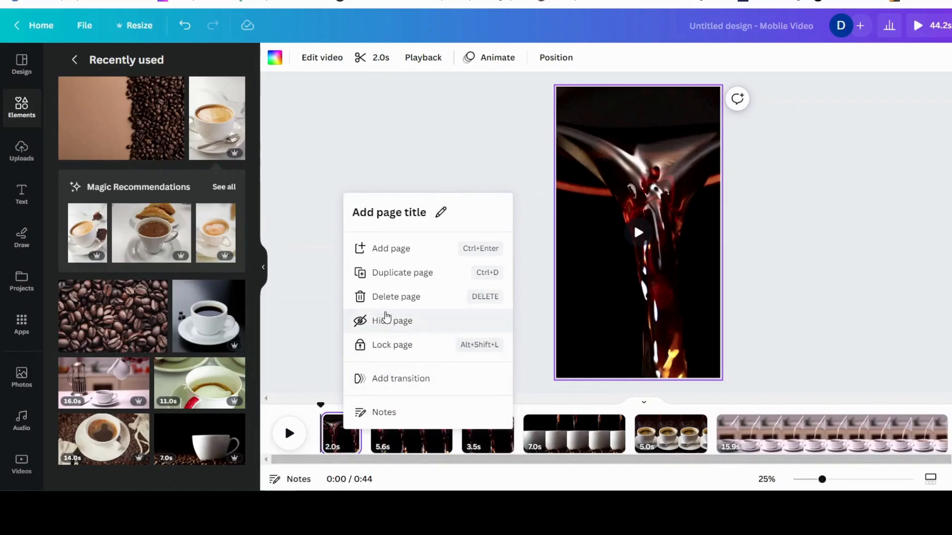
{"action": "left_click", "coordinate": [394, 326]}
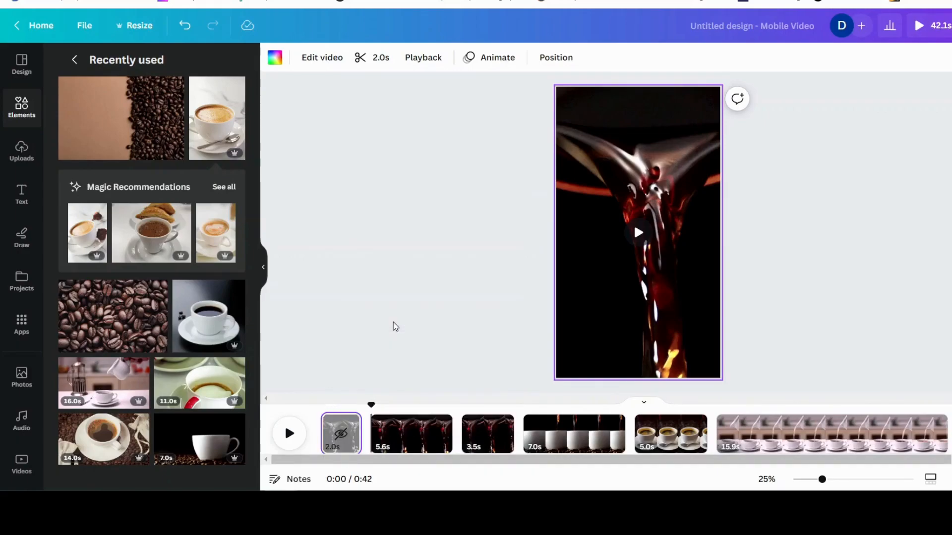
{"action": "right_click", "coordinate": [486, 440]}
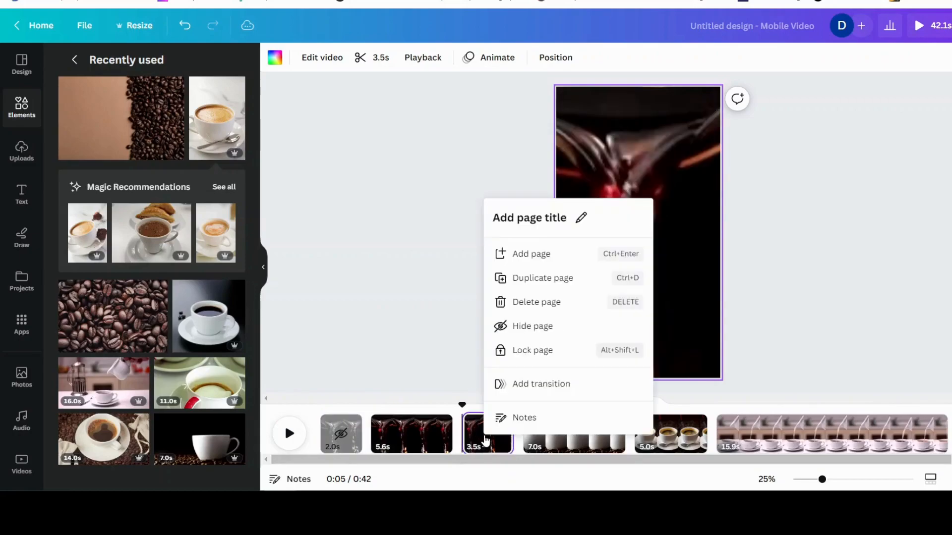
{"action": "left_click", "coordinate": [528, 328]}
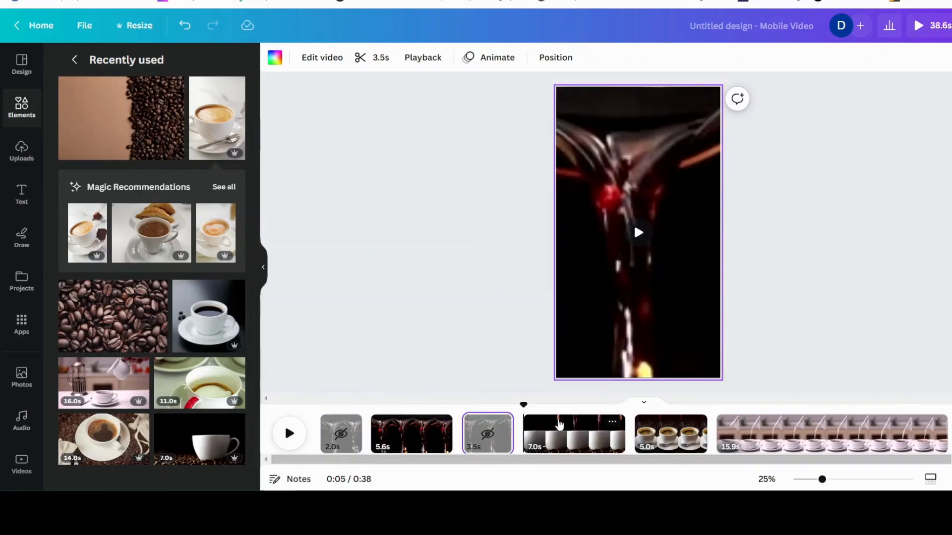
Slow the middle coffee-pour video's playback speed to 0.25 and preview it
{"action": "left_click_drag", "start_coordinate": [526, 407], "coordinate": [375, 419]}
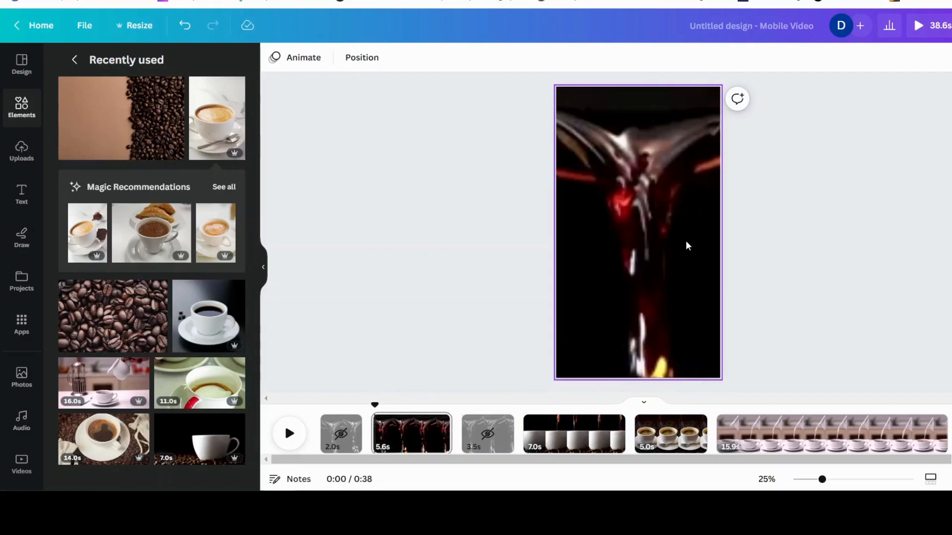
{"action": "left_click", "coordinate": [611, 174]}
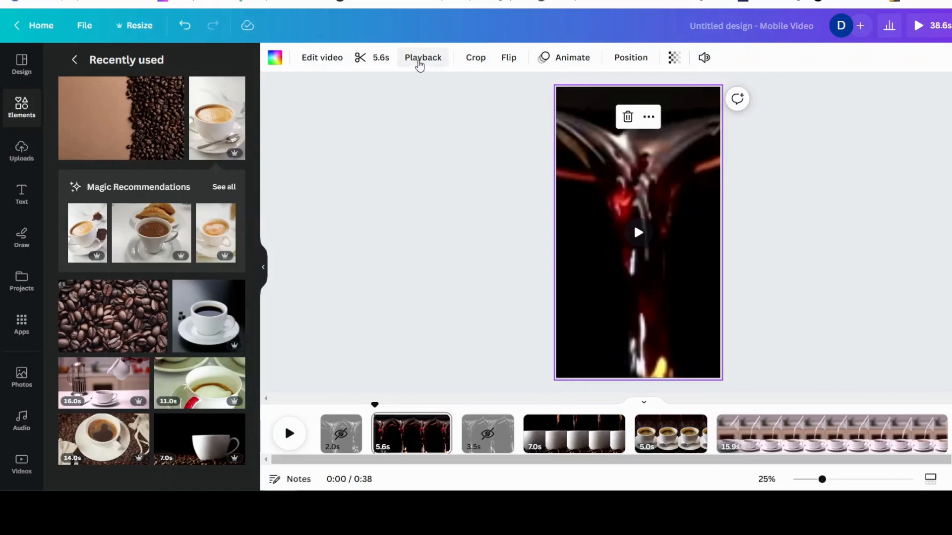
{"action": "left_click", "coordinate": [420, 60]}
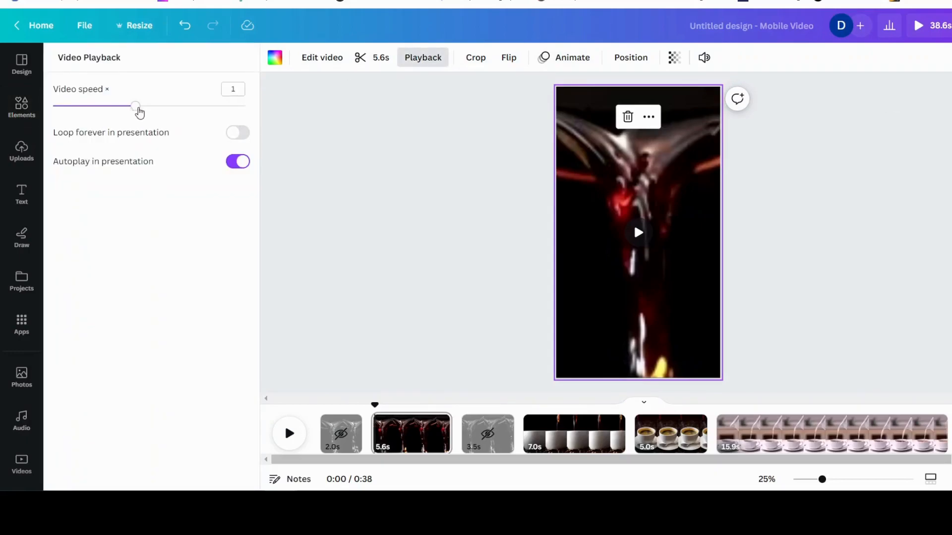
{"action": "left_click_drag", "start_coordinate": [137, 111], "coordinate": [85, 118]}
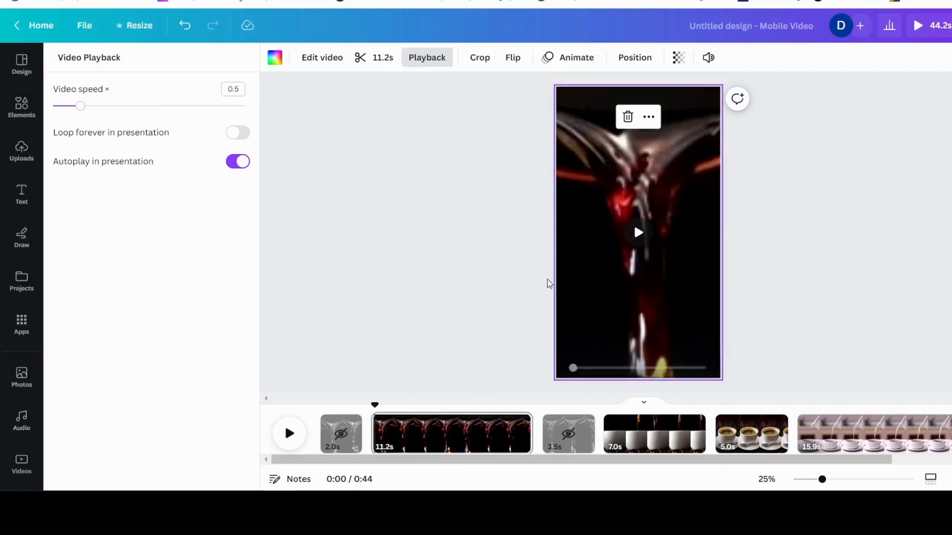
{"action": "left_click", "coordinate": [636, 233]}
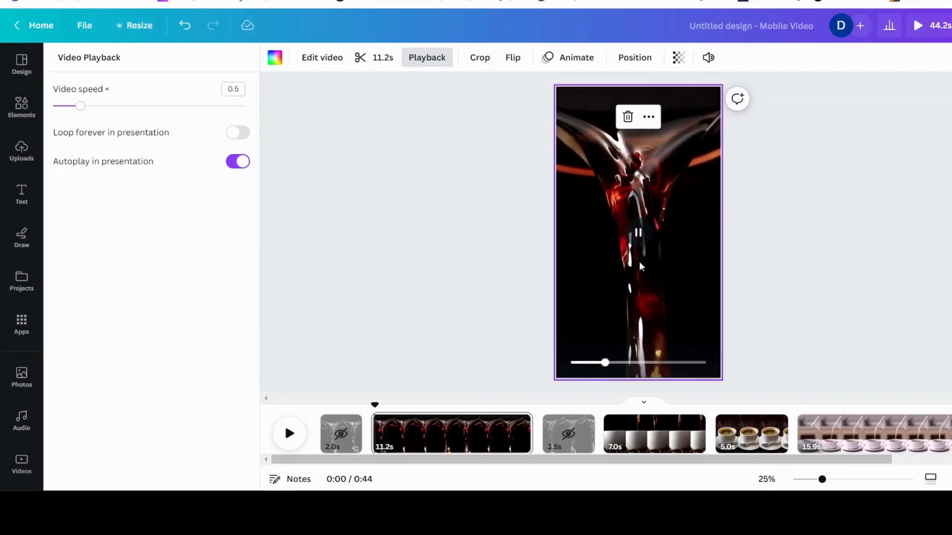
{"action": "left_click", "coordinate": [641, 237]}
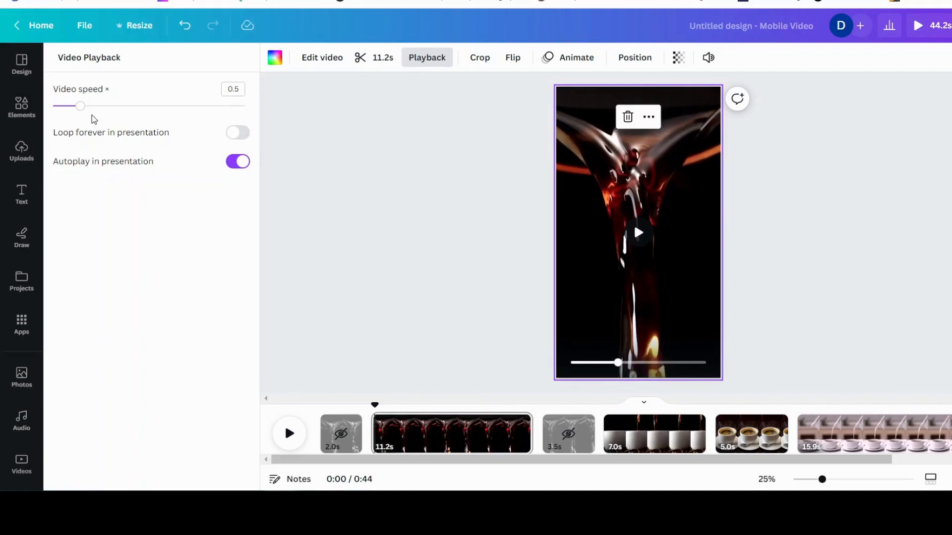
{"action": "left_click_drag", "start_coordinate": [80, 108], "coordinate": [52, 106]}
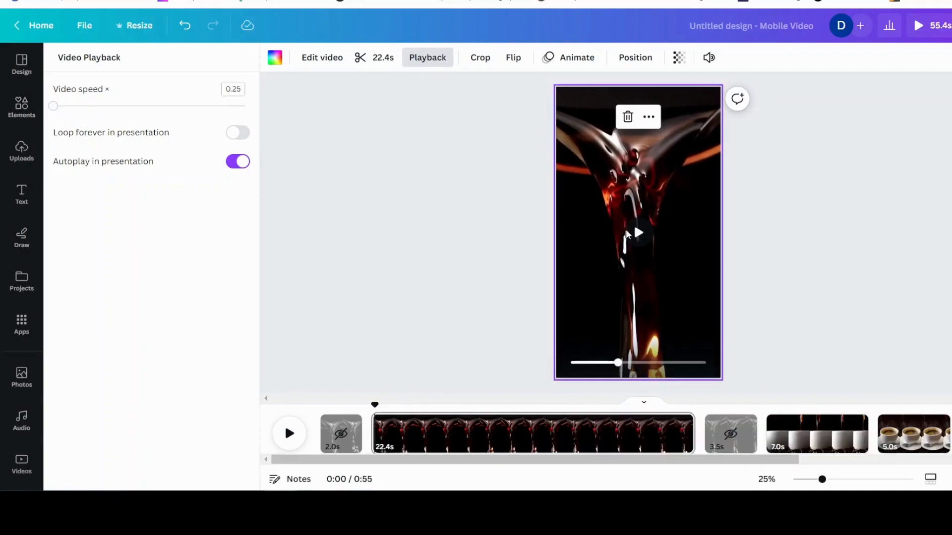
{"action": "left_click", "coordinate": [638, 236]}
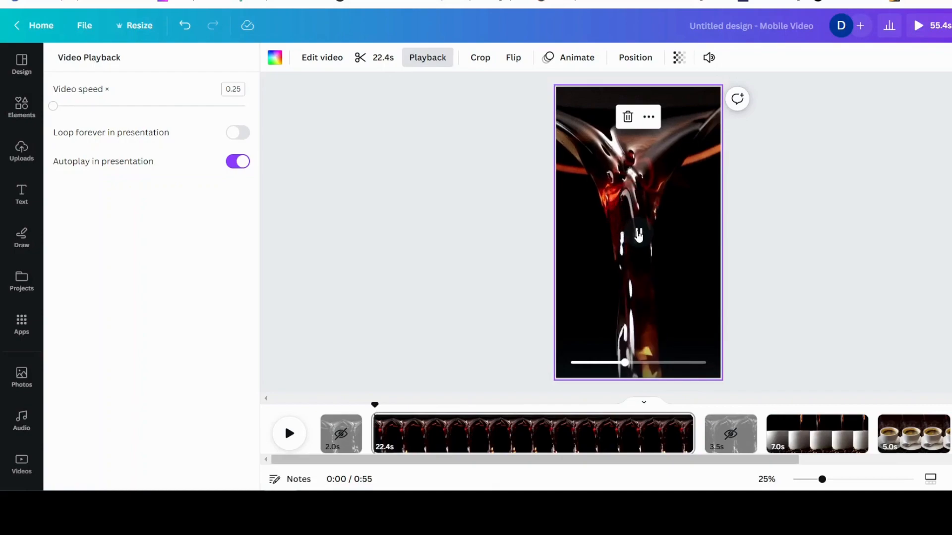
{"action": "left_click", "coordinate": [639, 235]}
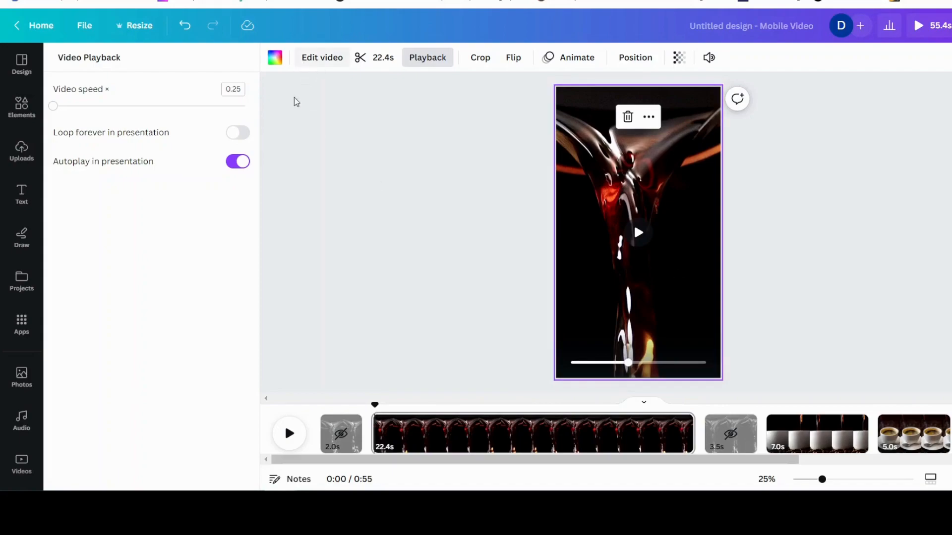
Apply the Summer filter from the Warm filters to the slowed coffee-pour video
{"action": "left_click", "coordinate": [322, 60]}
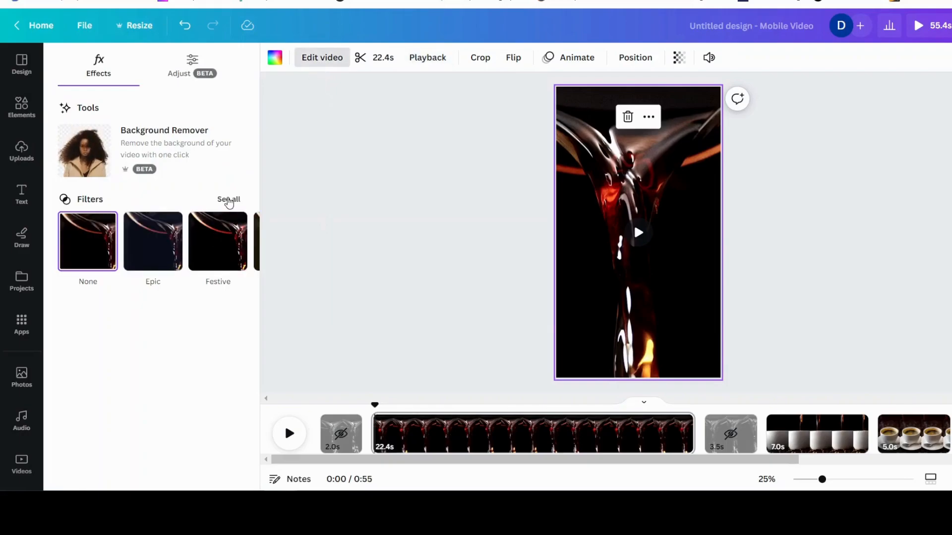
{"action": "left_click", "coordinate": [230, 200]}
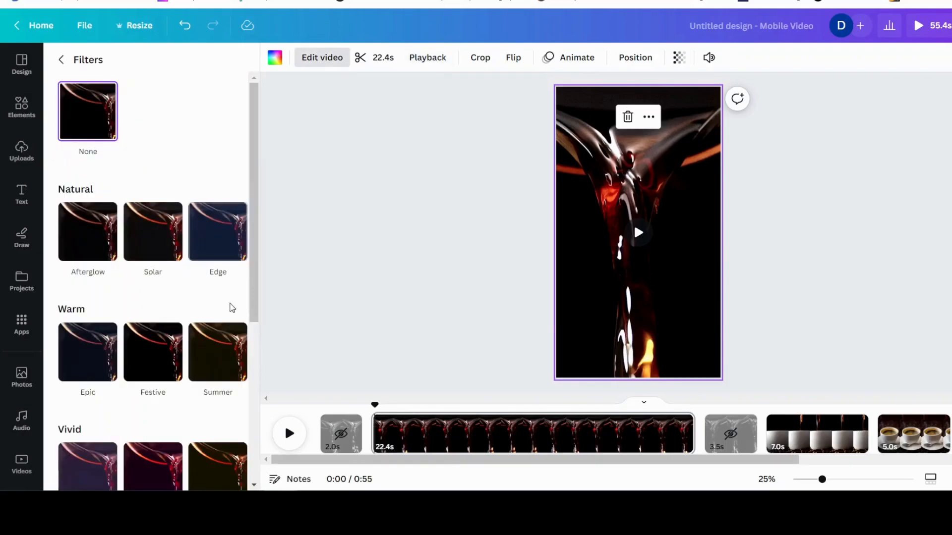
{"action": "scroll", "coordinate": [166, 305], "scroll_direction": "down", "scroll_amount": 3}
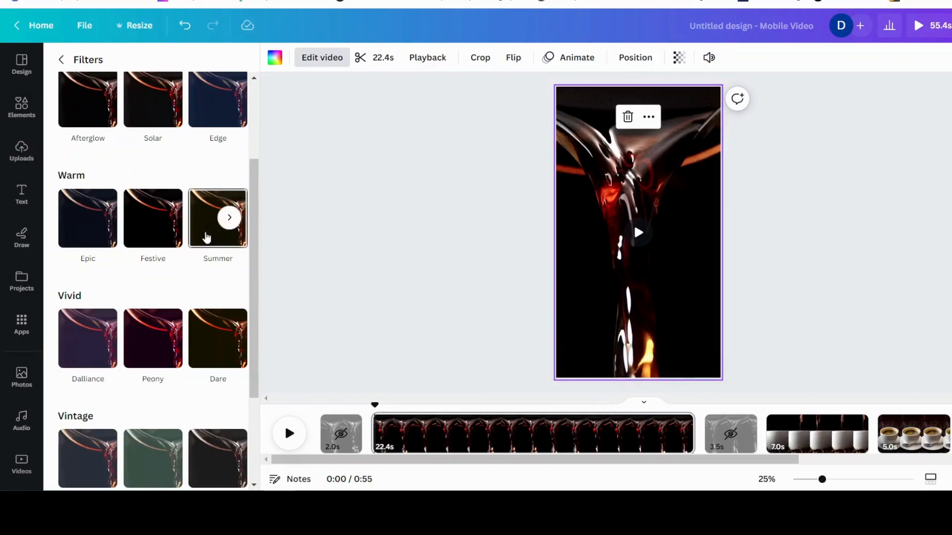
{"action": "left_click", "coordinate": [206, 237]}
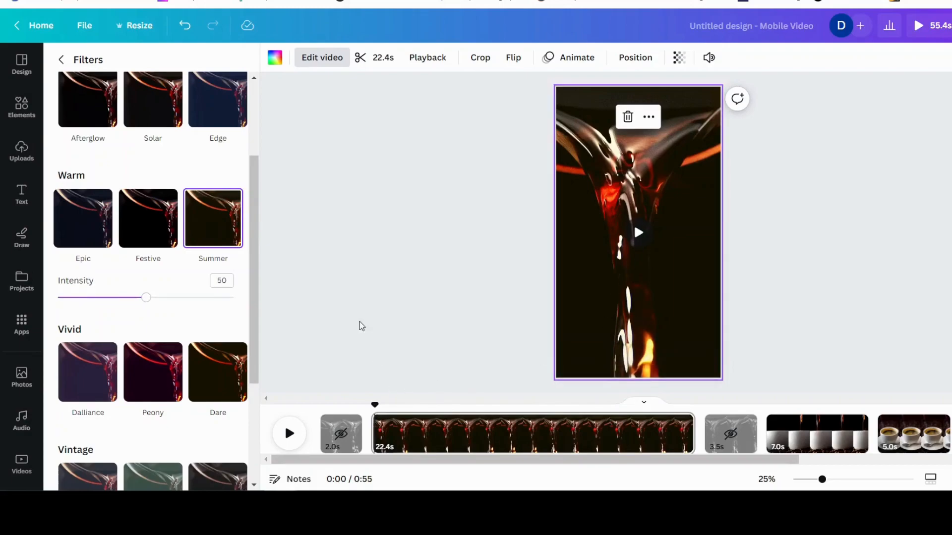
{"action": "left_click", "coordinate": [346, 275]}
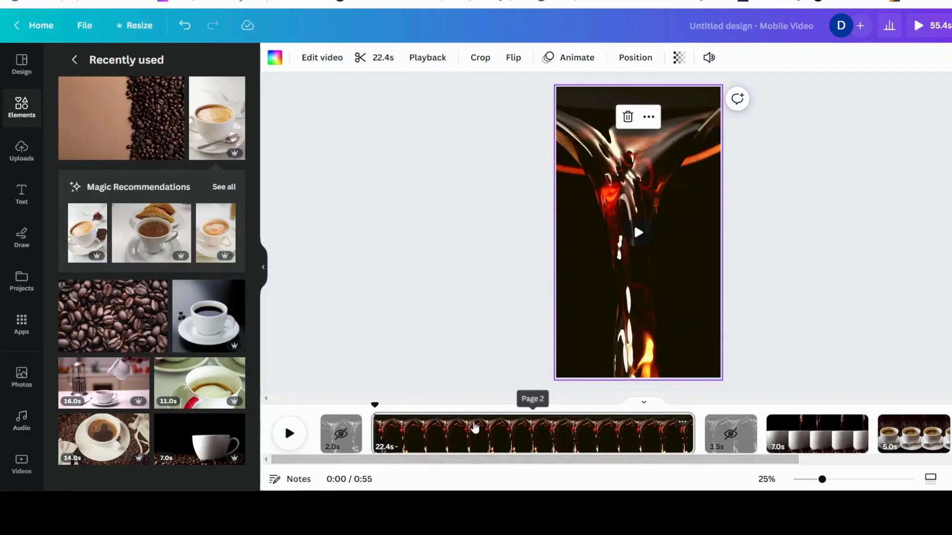
Split the slowed coffee-pour page at about 6 s
{"action": "left_click", "coordinate": [289, 434]}
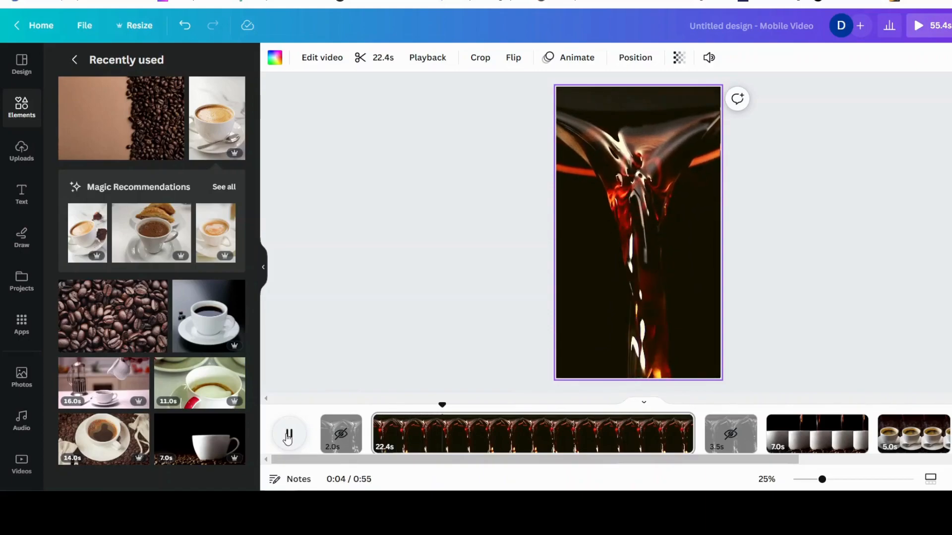
{"action": "left_click", "coordinate": [289, 434]}
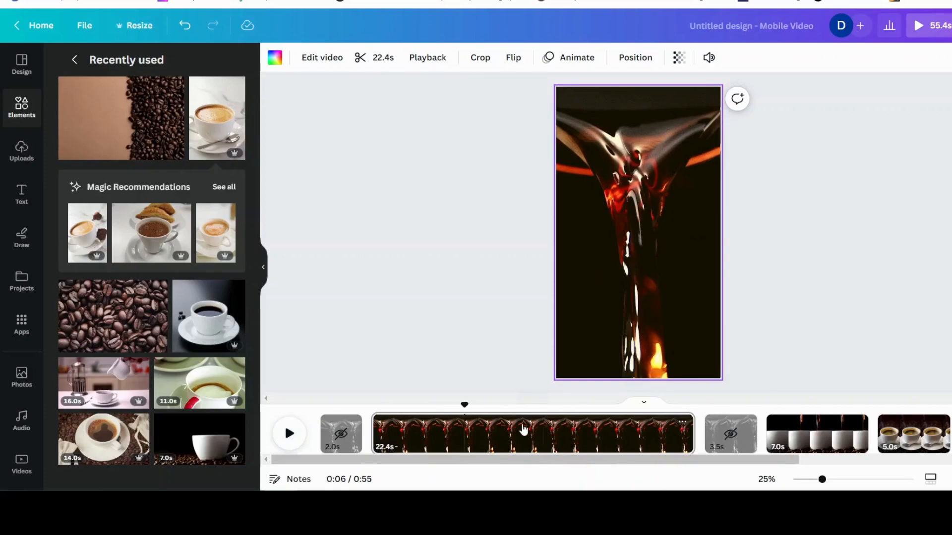
{"action": "right_click", "coordinate": [463, 436]}
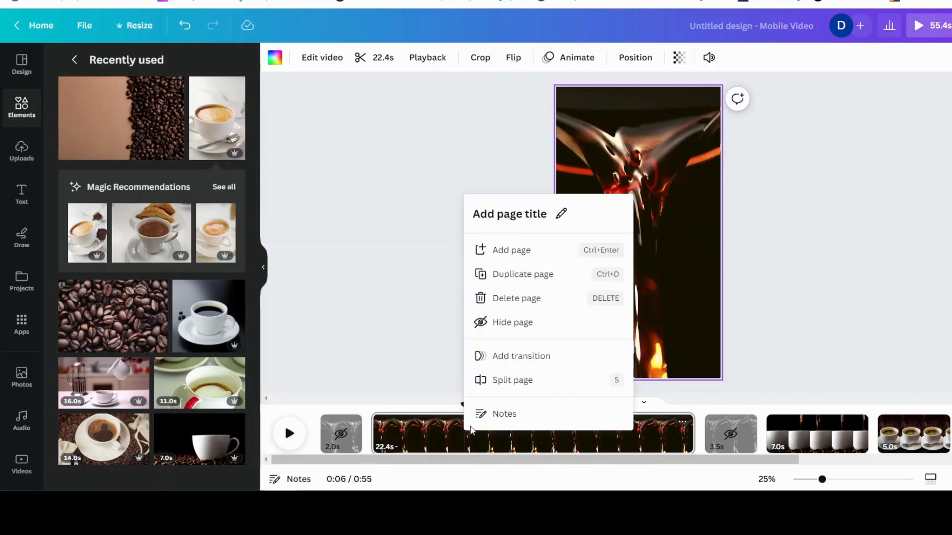
{"action": "left_click", "coordinate": [512, 381]}
Hide the longer second part of the split coffee-pour video
{"action": "right_click", "coordinate": [533, 436]}
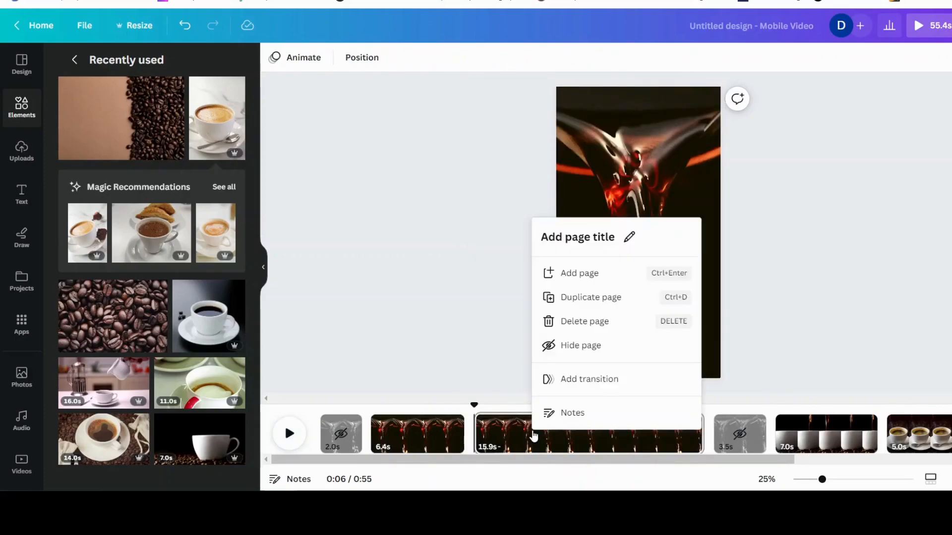
{"action": "left_click", "coordinate": [593, 343]}
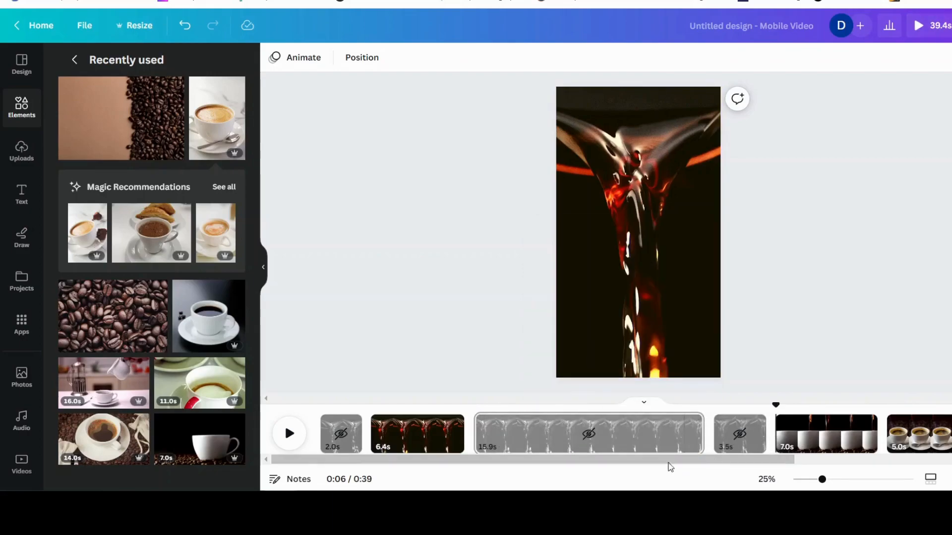
{"action": "left_click_drag", "start_coordinate": [669, 461], "coordinate": [850, 461]}
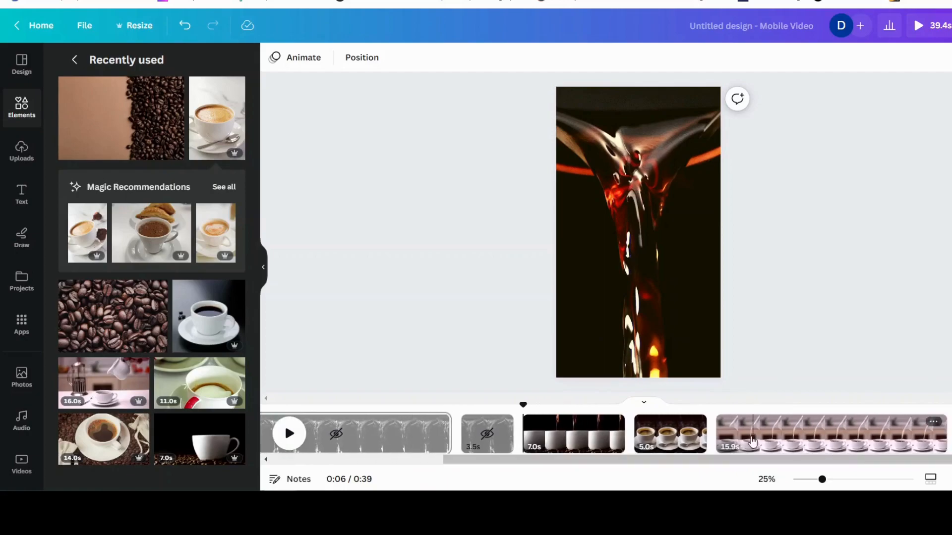
Open the white-cup pour video on its page for cropping and nudge it slightly within the frame
{"action": "left_click", "coordinate": [576, 439]}
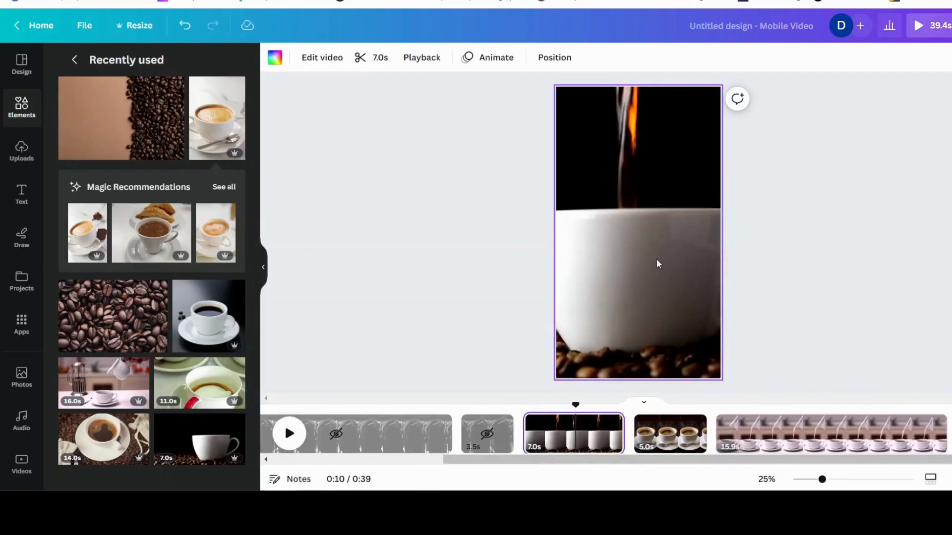
{"action": "double_click", "coordinate": [656, 259]}
{"action": "left_click_drag", "start_coordinate": [644, 304], "coordinate": [662, 311]}
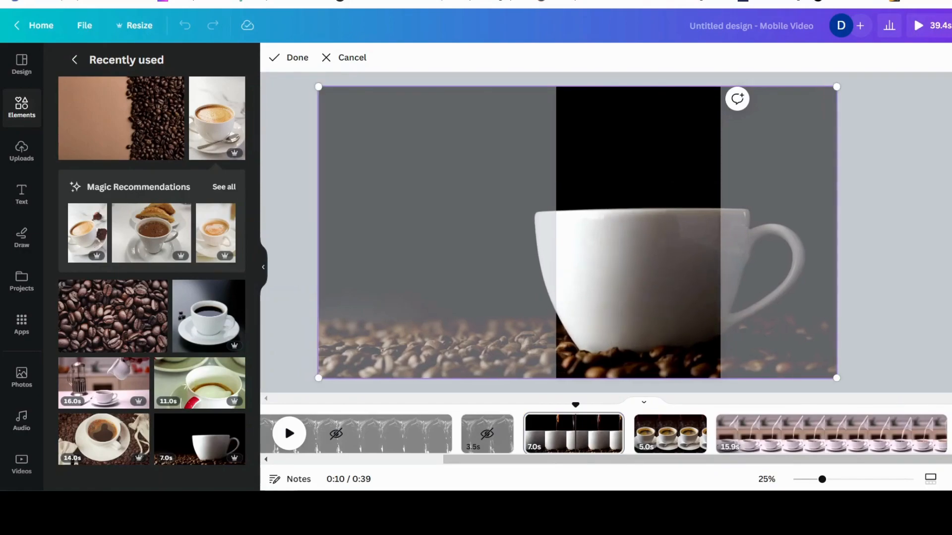
{"action": "left_click", "coordinate": [946, 255]}
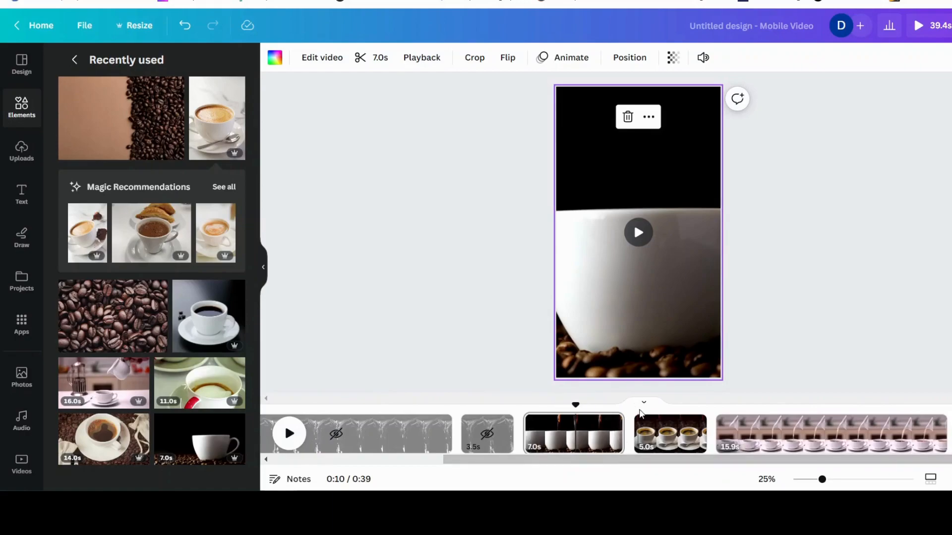
Preview the white-cup pour video from the start of its page
{"action": "left_click", "coordinate": [667, 432]}
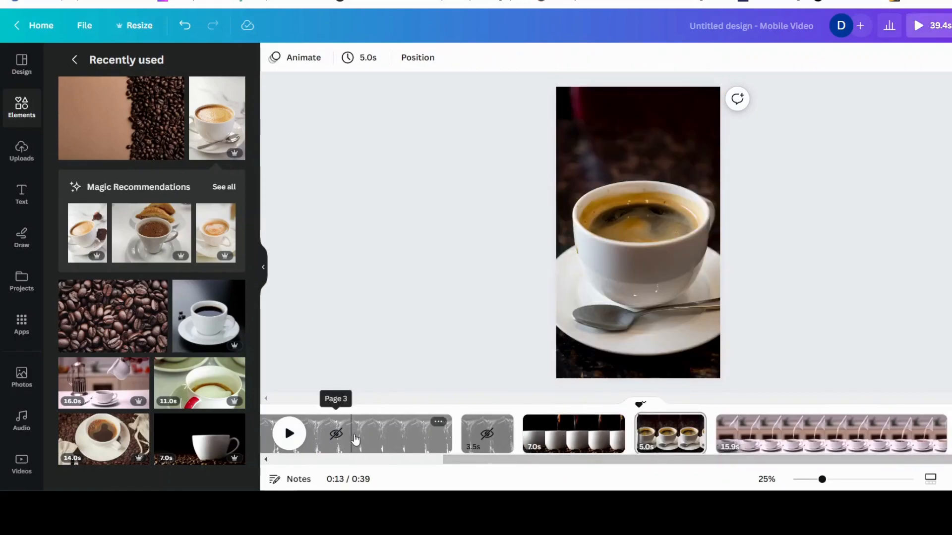
{"action": "left_click", "coordinate": [555, 438]}
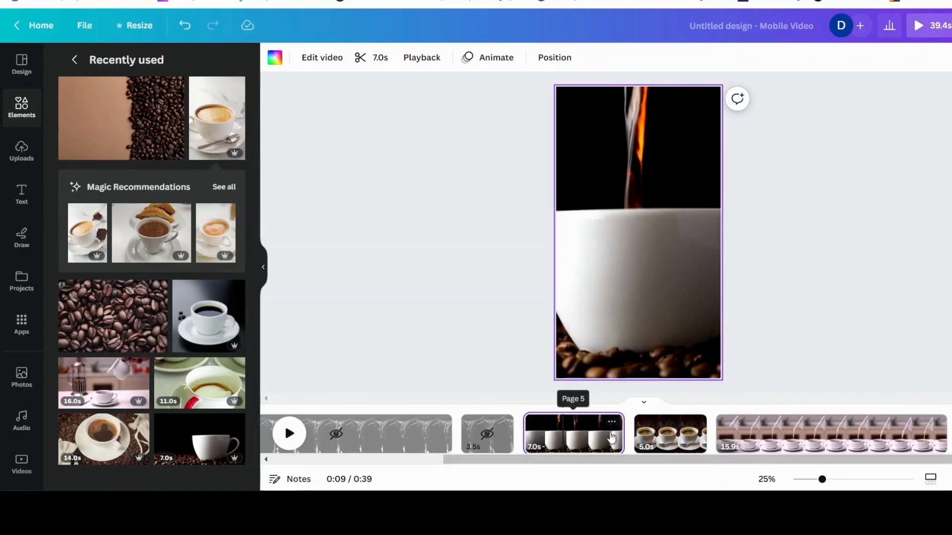
{"action": "left_click_drag", "start_coordinate": [563, 408], "coordinate": [525, 406]}
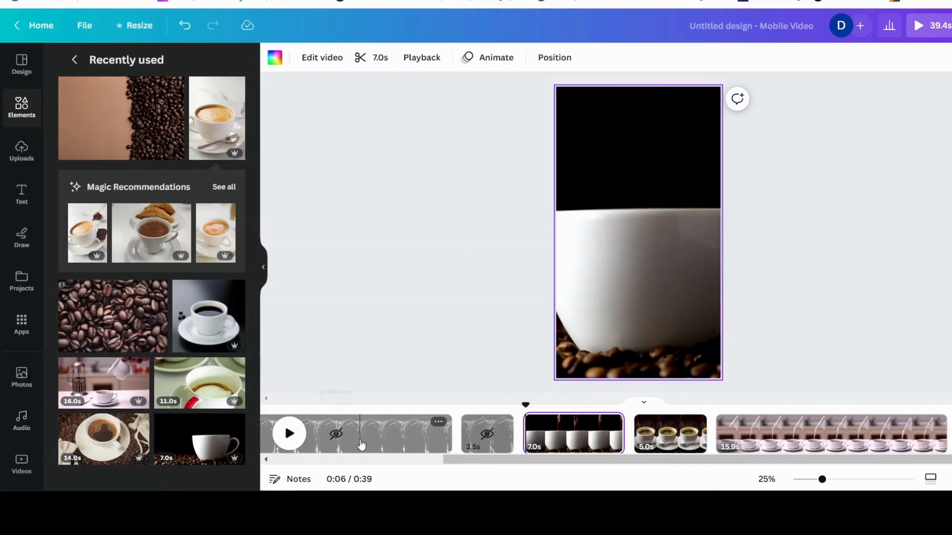
{"action": "left_click", "coordinate": [286, 433]}
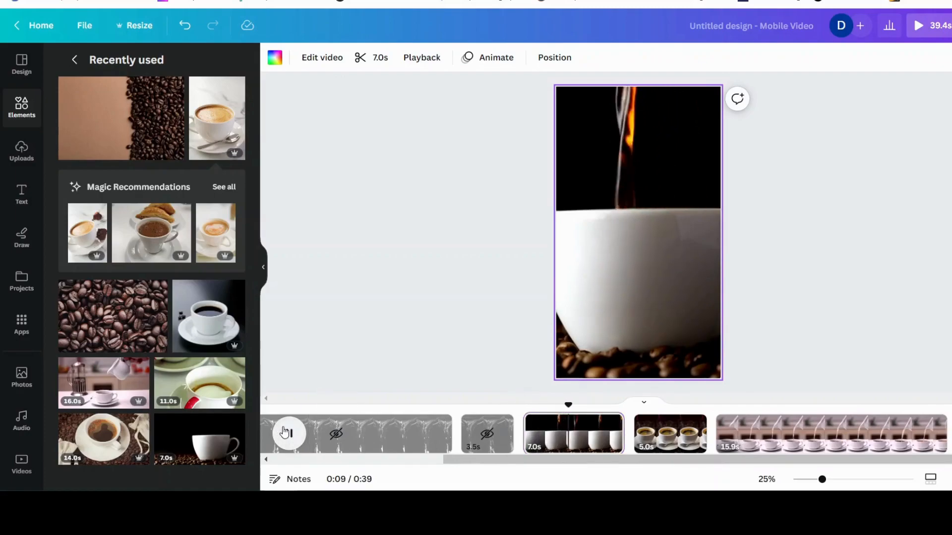
{"action": "left_click", "coordinate": [286, 433]}
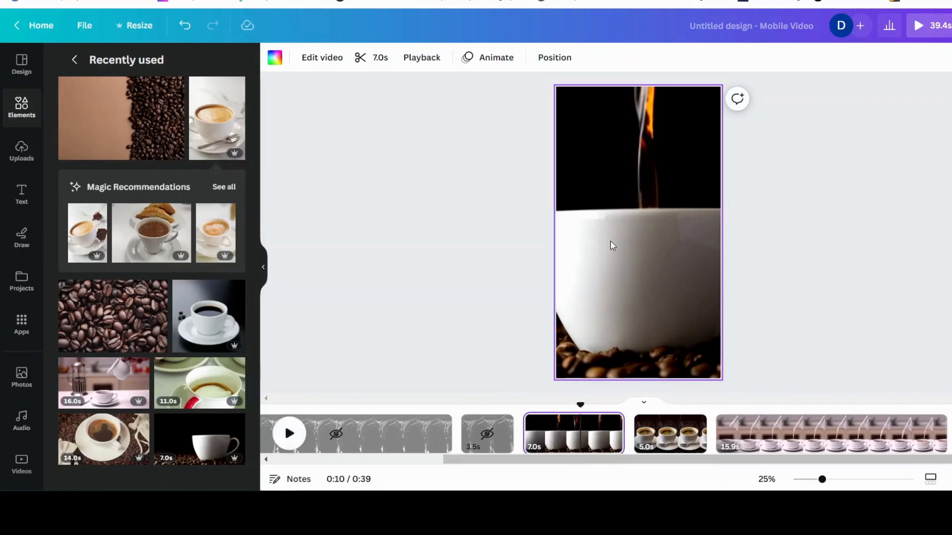
Set the white-cup pour video's playback speed to 0.75 and preview it
{"action": "mouse_move", "coordinate": [610, 241]}
{"action": "left_click", "coordinate": [414, 63]}
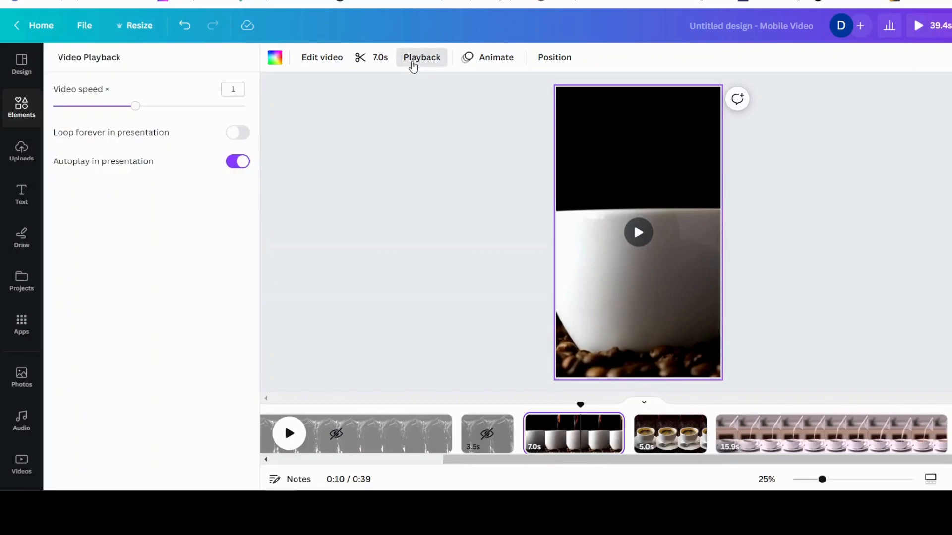
{"action": "left_click_drag", "start_coordinate": [135, 108], "coordinate": [109, 107]}
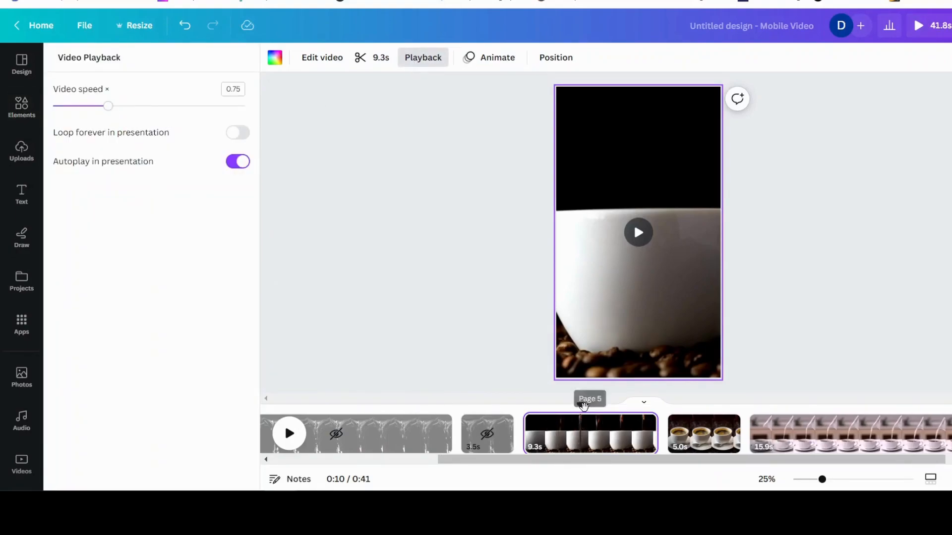
{"action": "left_click_drag", "start_coordinate": [579, 406], "coordinate": [531, 405]}
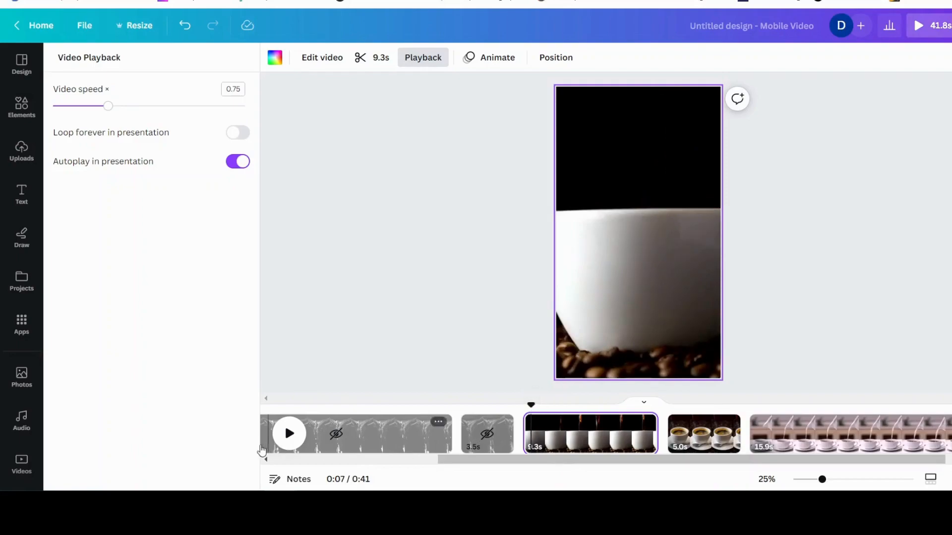
{"action": "left_click", "coordinate": [289, 435]}
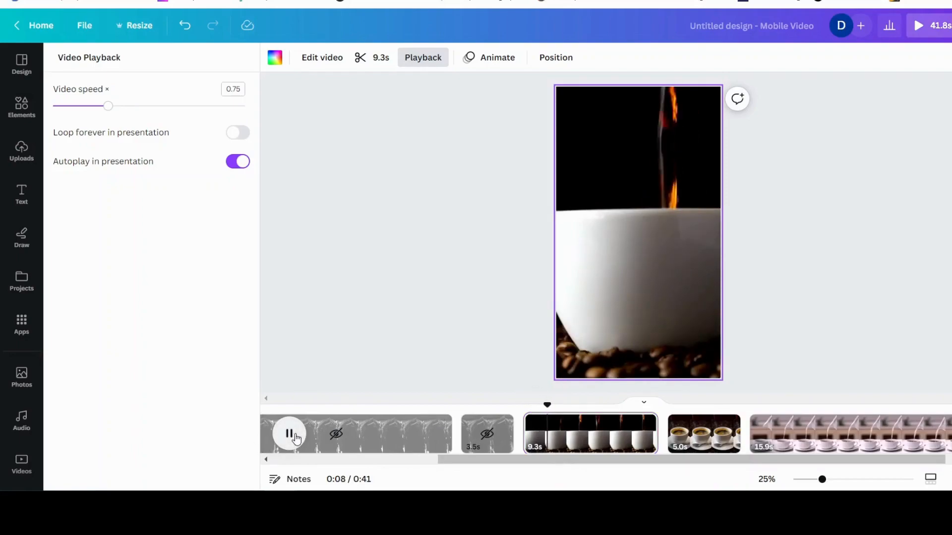
{"action": "left_click", "coordinate": [293, 437]}
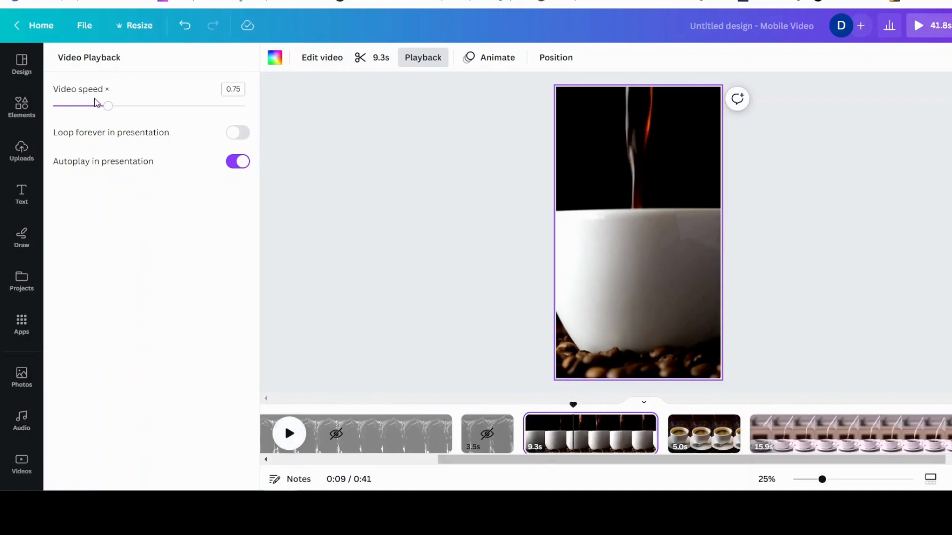
Set the white-cup pour video's playback speed to 0.5 and preview it
{"action": "left_click_drag", "start_coordinate": [110, 109], "coordinate": [82, 106]}
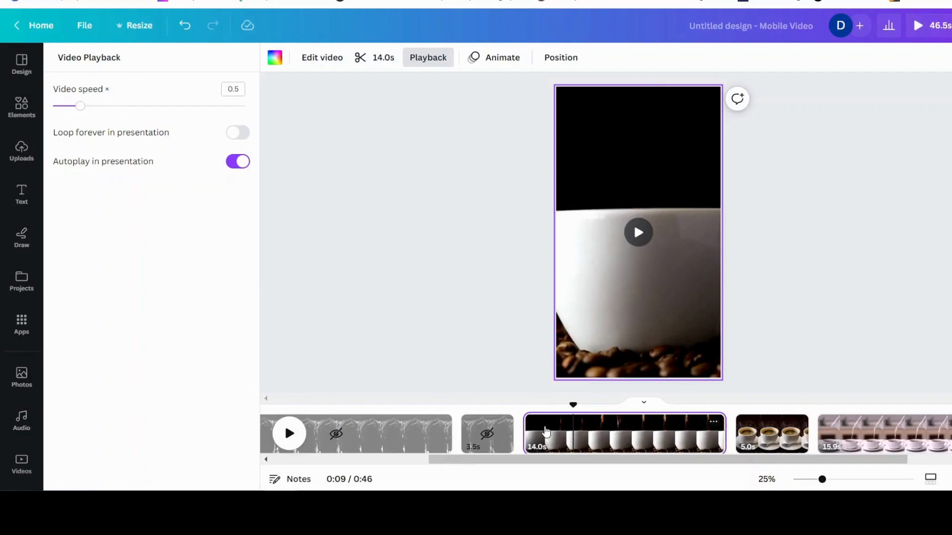
{"action": "left_click", "coordinate": [290, 435]}
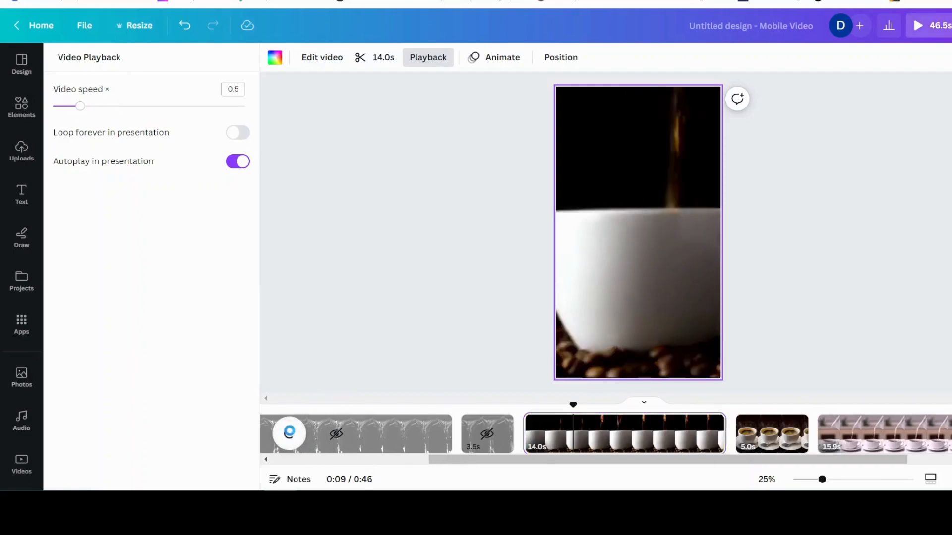
{"action": "left_click", "coordinate": [290, 435]}
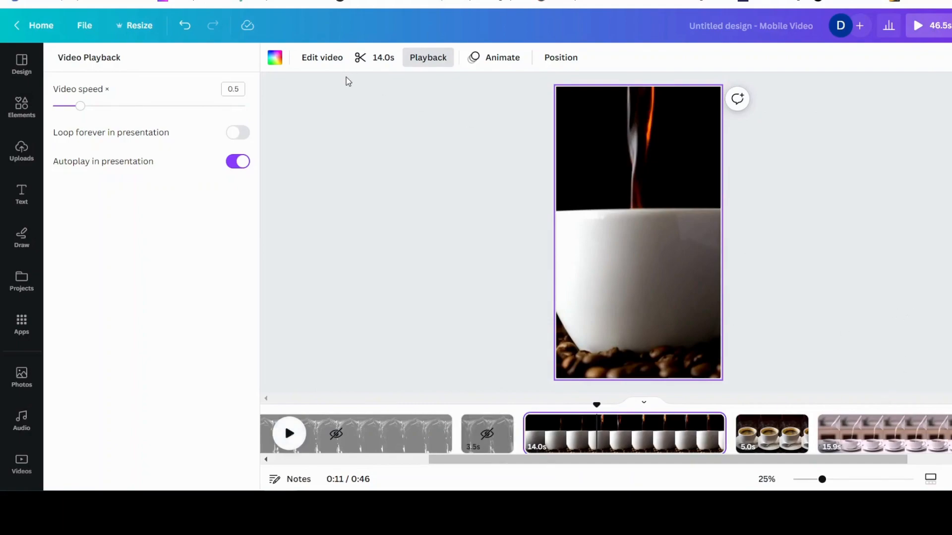
Apply the Summer filter from the Warm filters to the white-cup pour video
{"action": "left_click", "coordinate": [314, 59]}
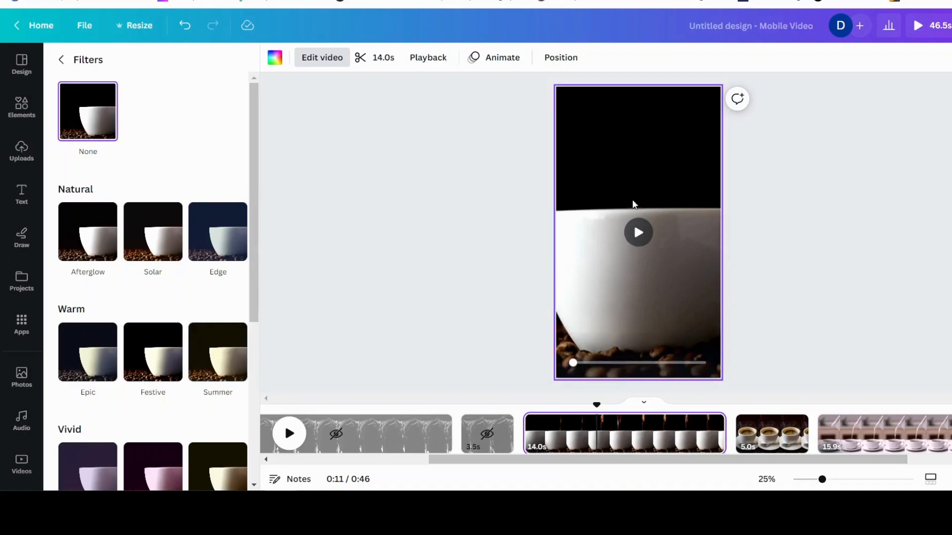
{"action": "left_click", "coordinate": [639, 180]}
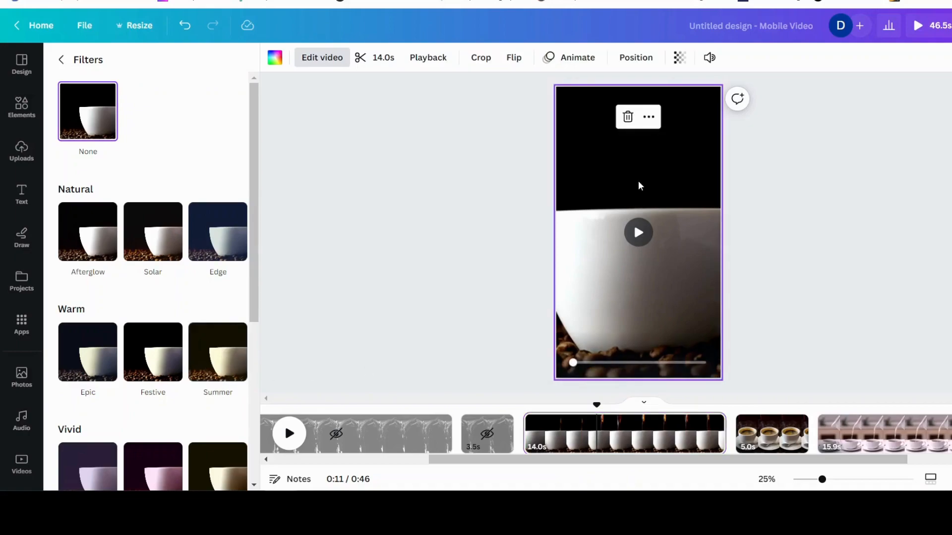
{"action": "left_click", "coordinate": [209, 355]}
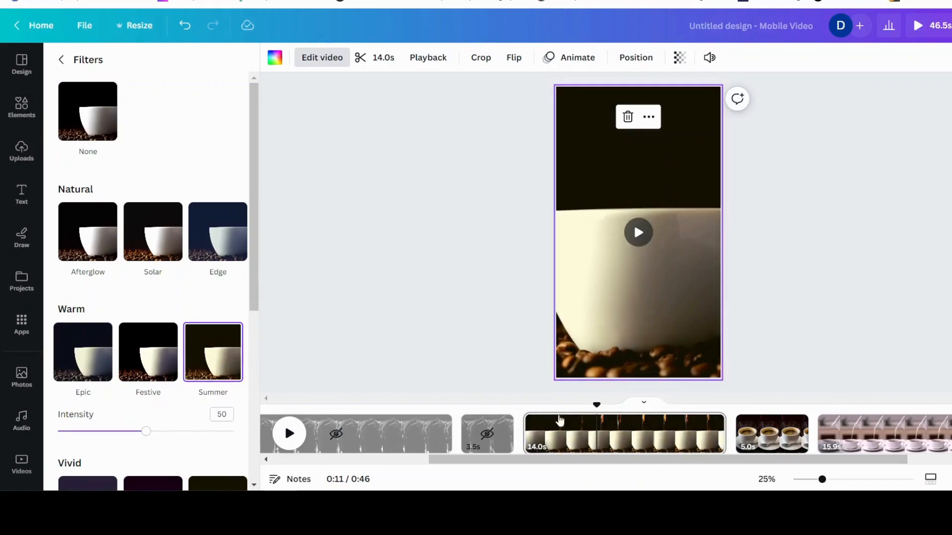
Switch the white-cup pour video to the Festive warm filter and preview it
{"action": "left_click", "coordinate": [289, 434]}
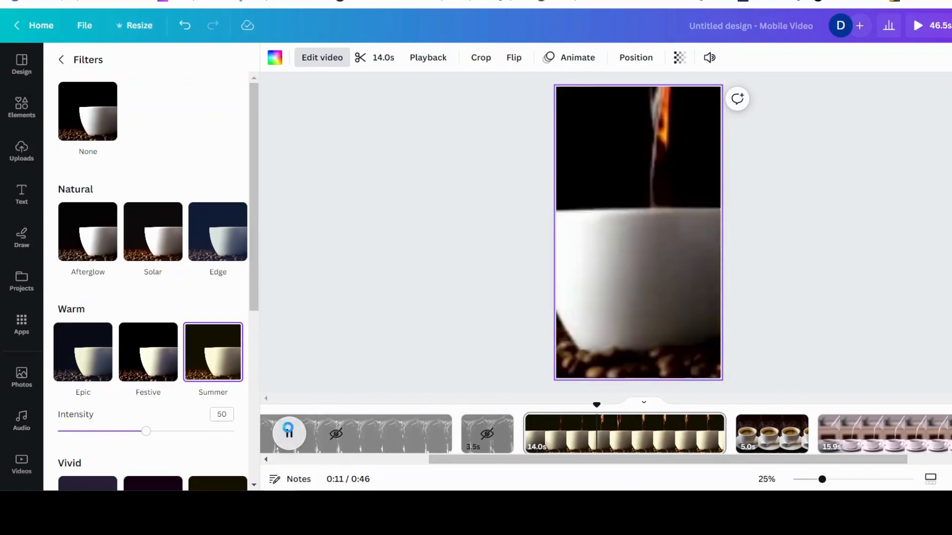
{"action": "left_click", "coordinate": [289, 434]}
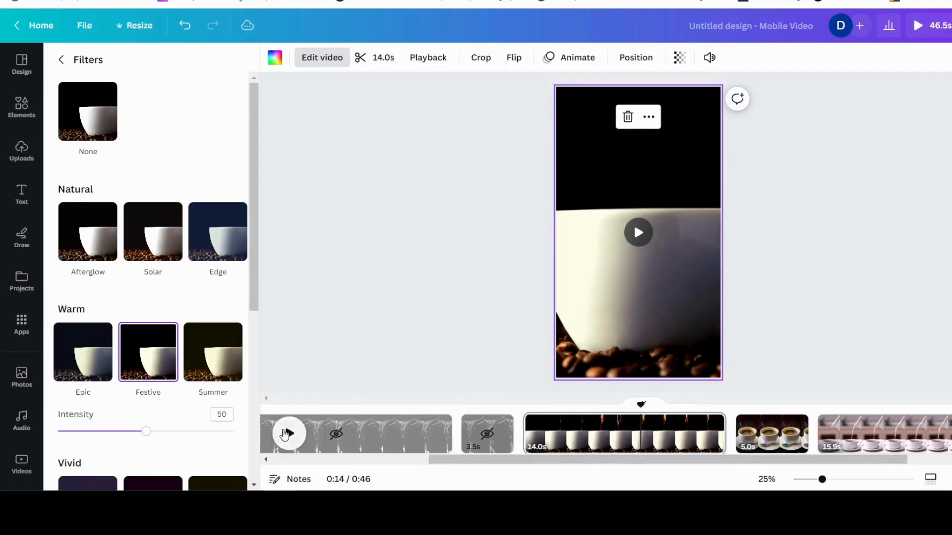
{"action": "left_click", "coordinate": [286, 434]}
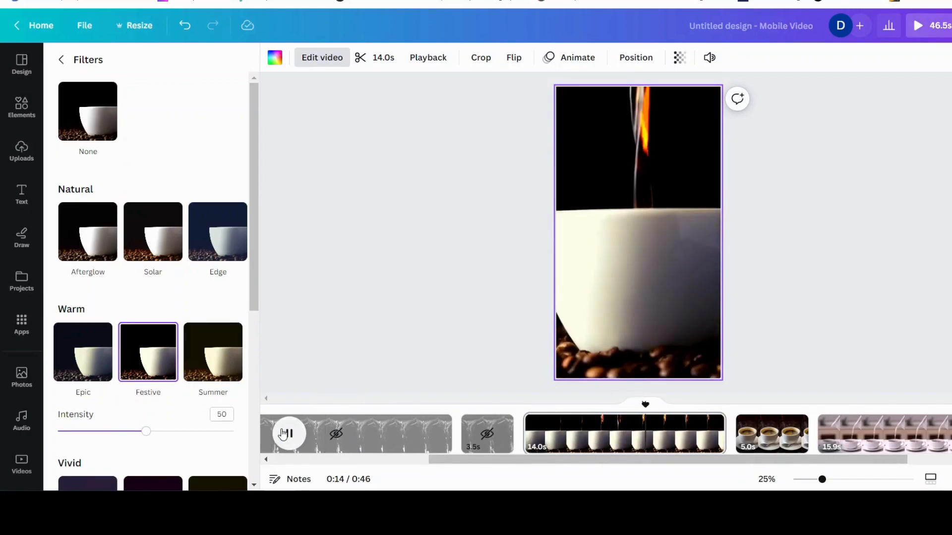
{"action": "left_click", "coordinate": [283, 435]}
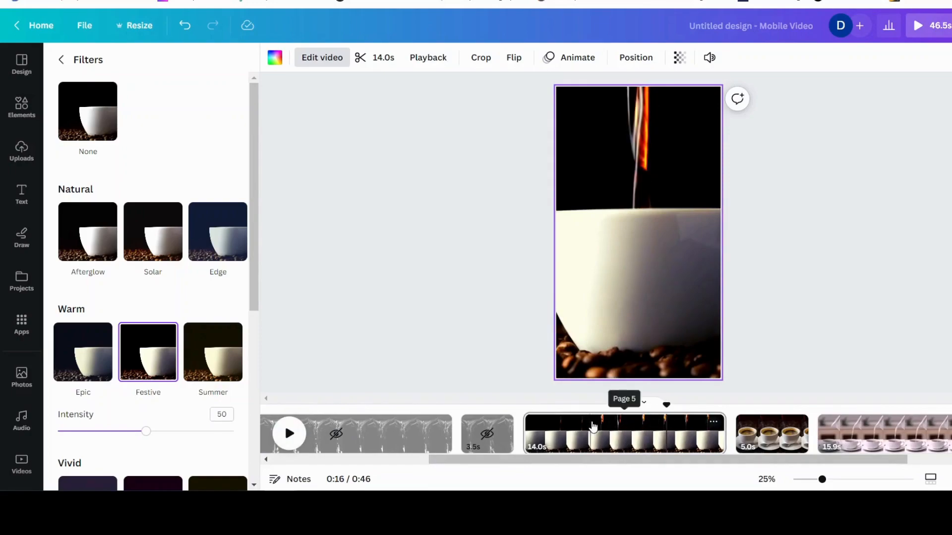
Split the white-cup page about 9.8 s in and hide the longer first part
{"action": "right_click", "coordinate": [604, 433]}
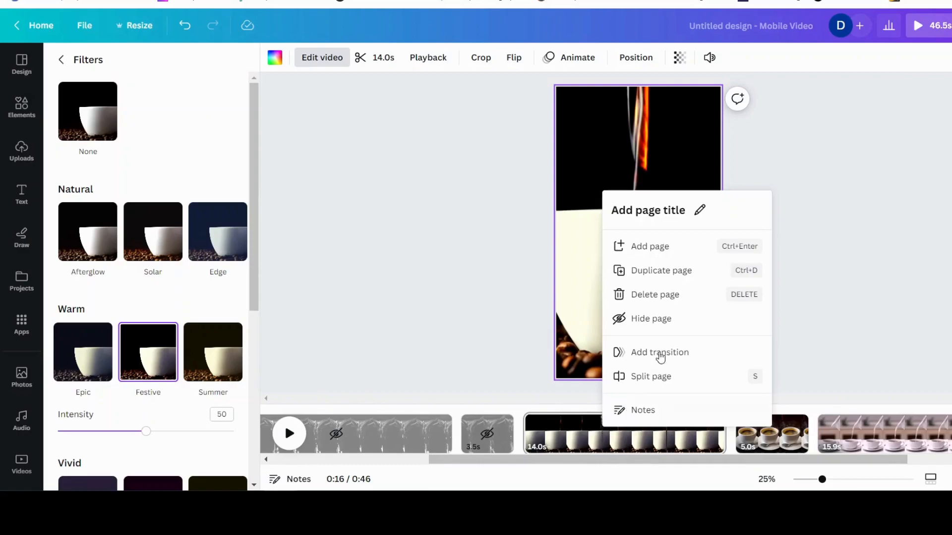
{"action": "left_click", "coordinate": [651, 377]}
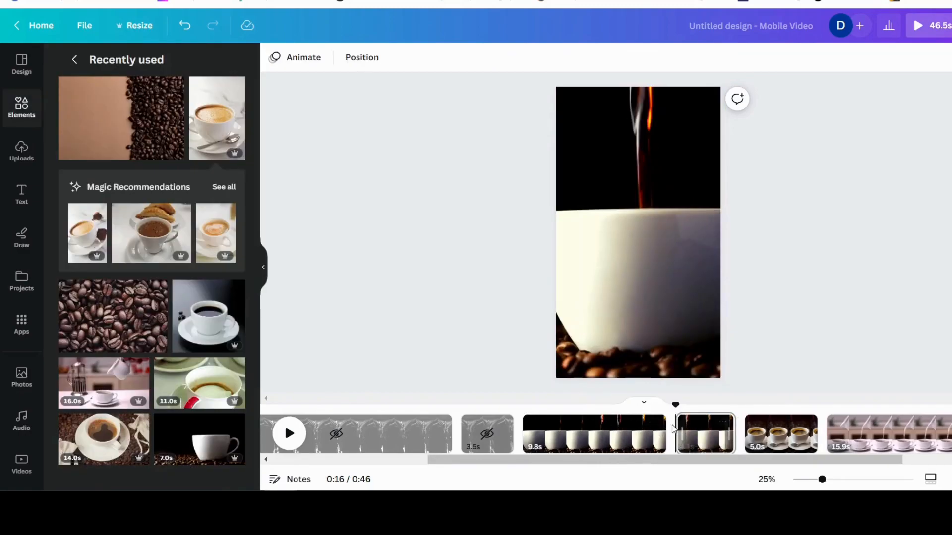
{"action": "right_click", "coordinate": [571, 439]}
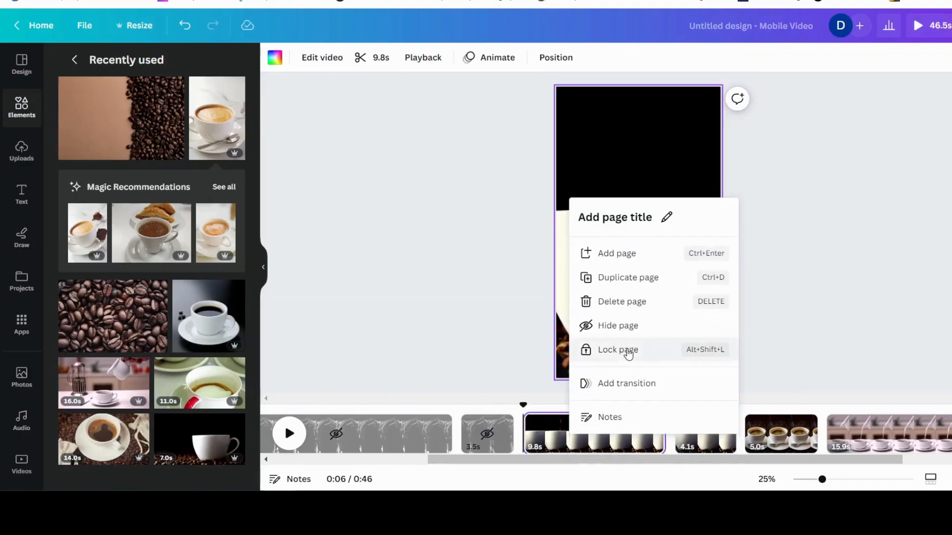
{"action": "left_click", "coordinate": [627, 323]}
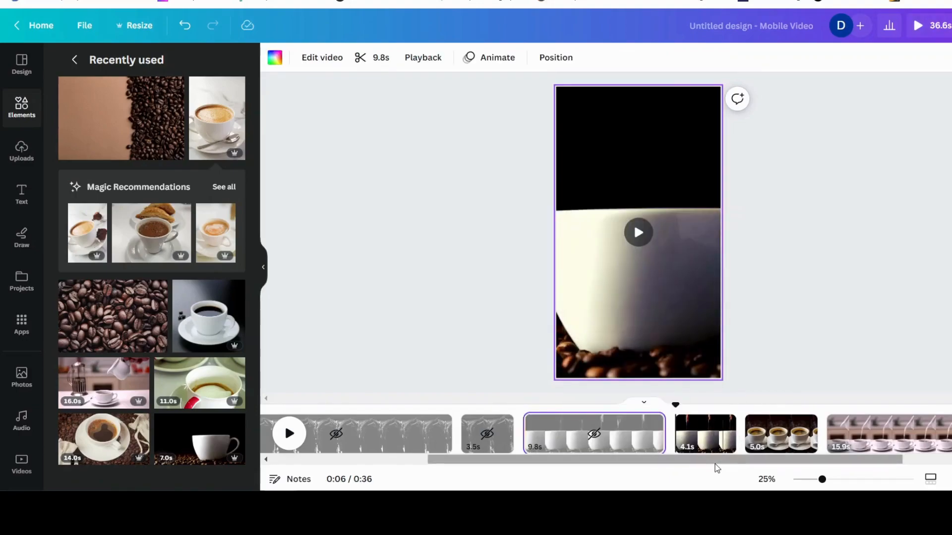
Preview the timeline from the coffee-cup image page through the following pages
{"action": "left_click", "coordinate": [788, 435]}
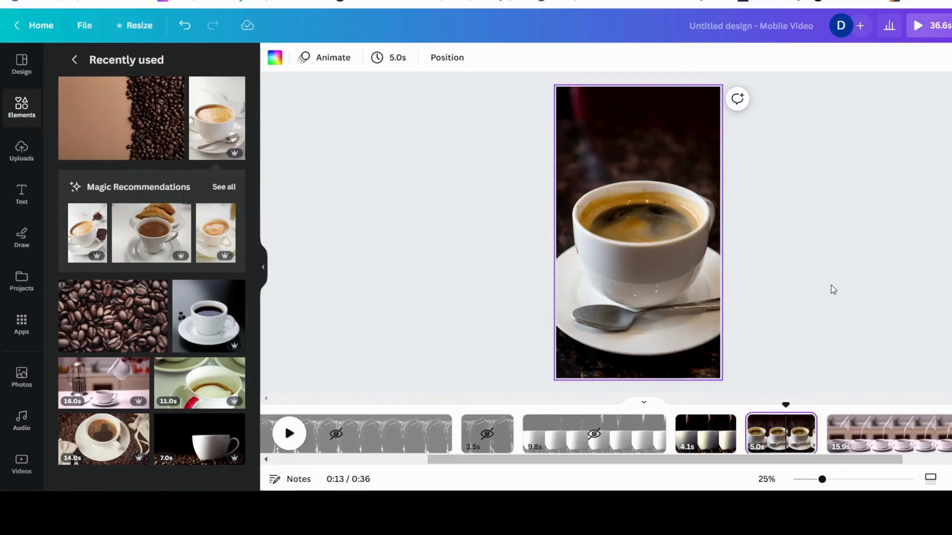
{"action": "left_click_drag", "start_coordinate": [781, 411], "coordinate": [749, 411]}
{"action": "left_click", "coordinate": [294, 436]}
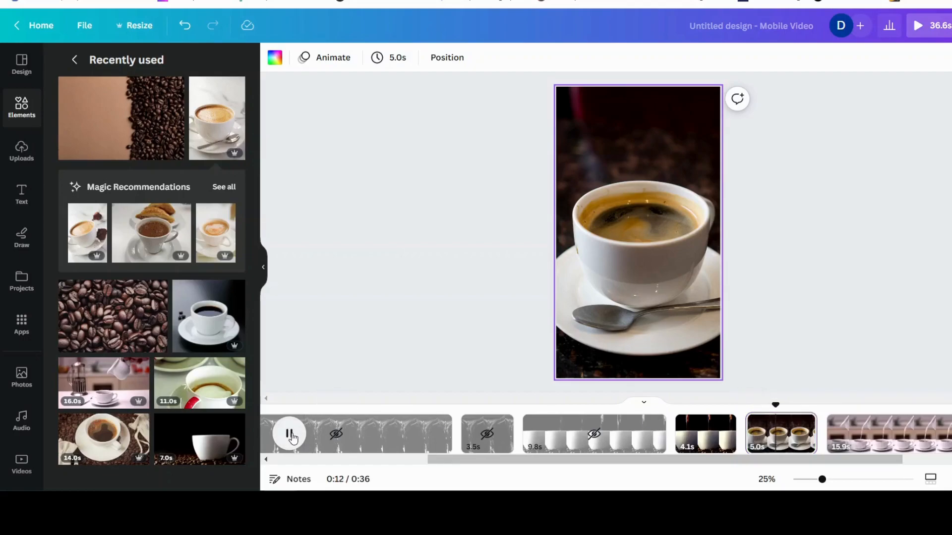
{"action": "left_click", "coordinate": [291, 435]}
{"action": "left_click_drag", "start_coordinate": [471, 458], "coordinate": [606, 474]}
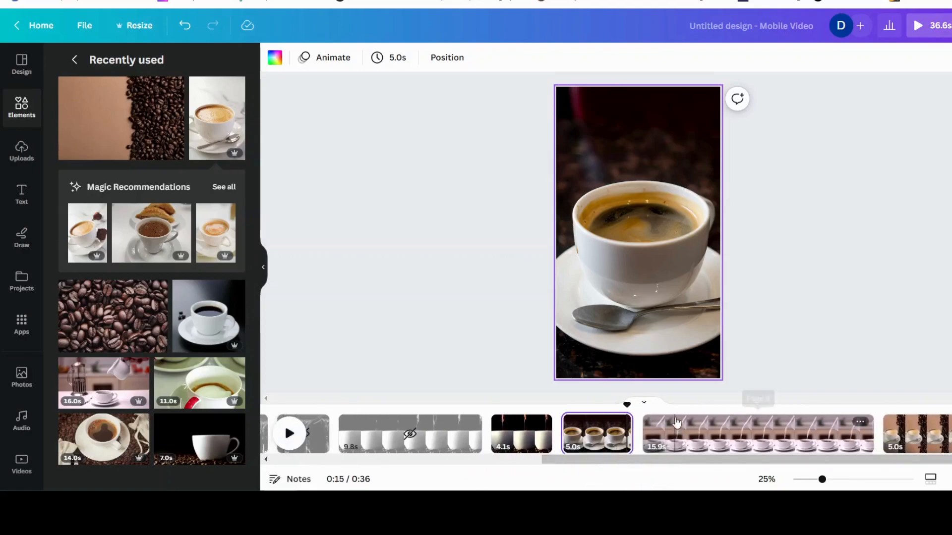
{"action": "left_click", "coordinate": [287, 436]}
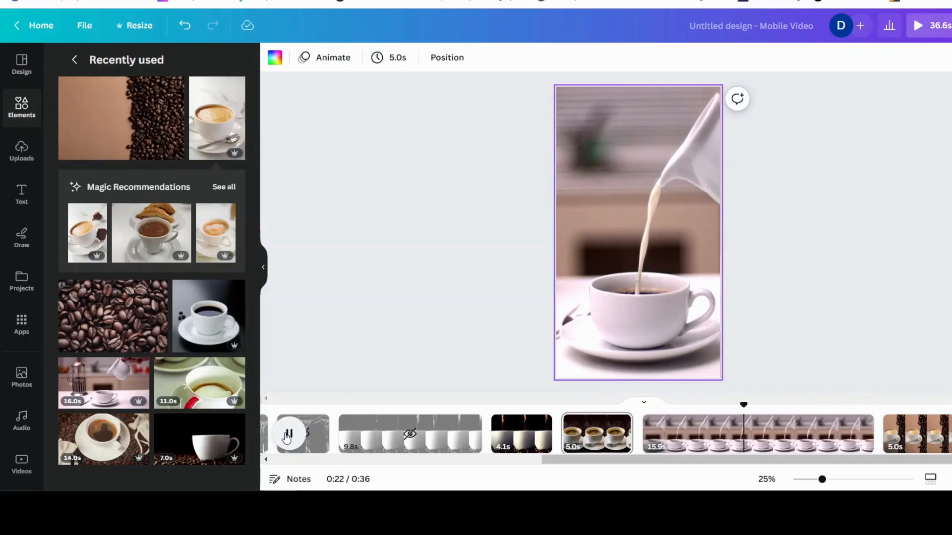
{"action": "left_click", "coordinate": [288, 435]}
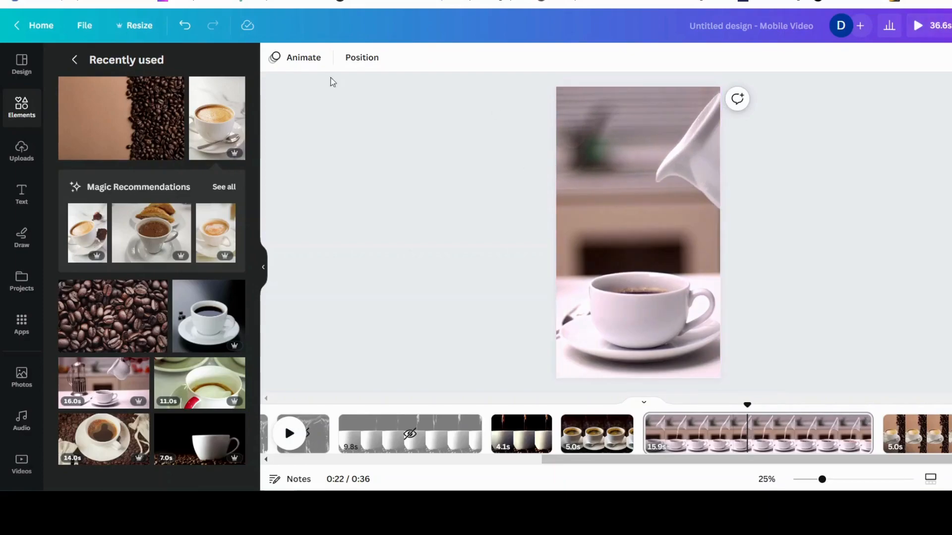
Set the milk-pouring video's playback speed to 0.5
{"action": "left_click", "coordinate": [594, 167]}
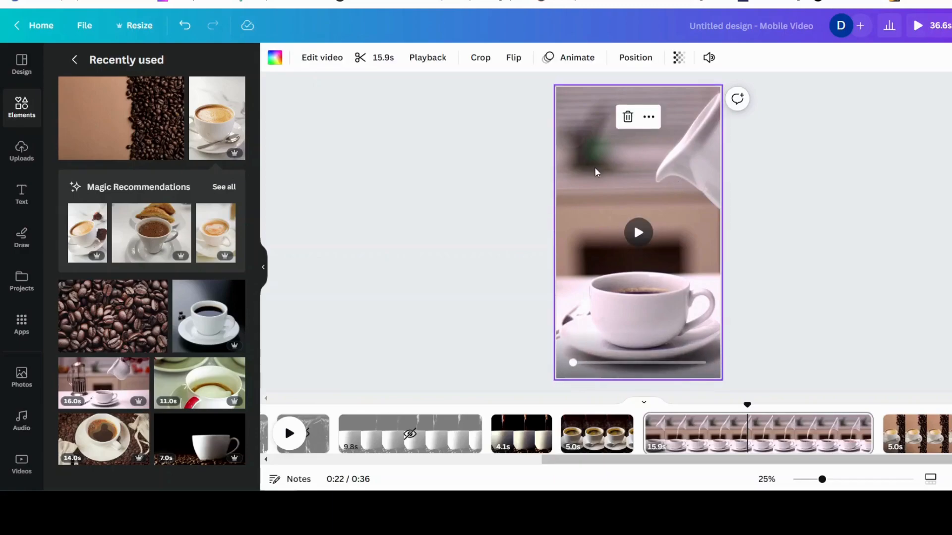
{"action": "left_click", "coordinate": [418, 59]}
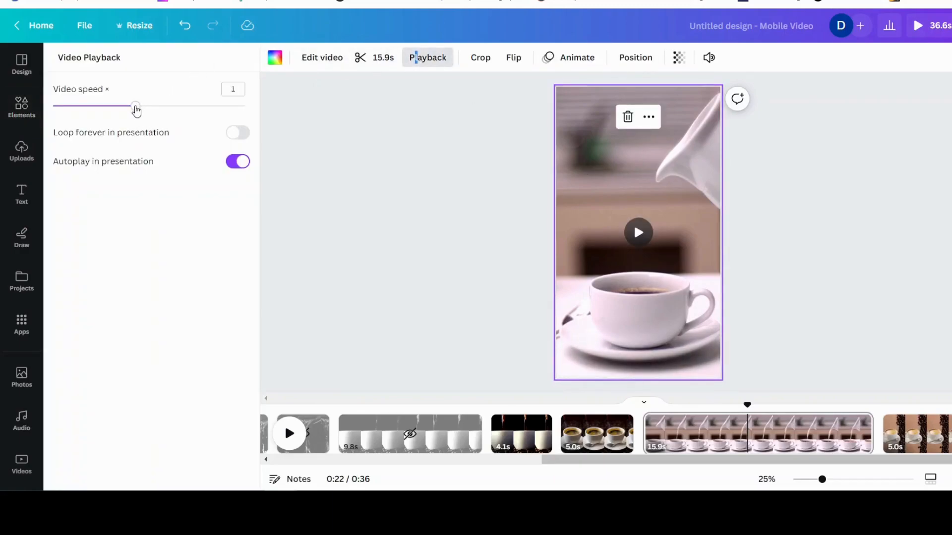
{"action": "left_click_drag", "start_coordinate": [136, 111], "coordinate": [79, 105]}
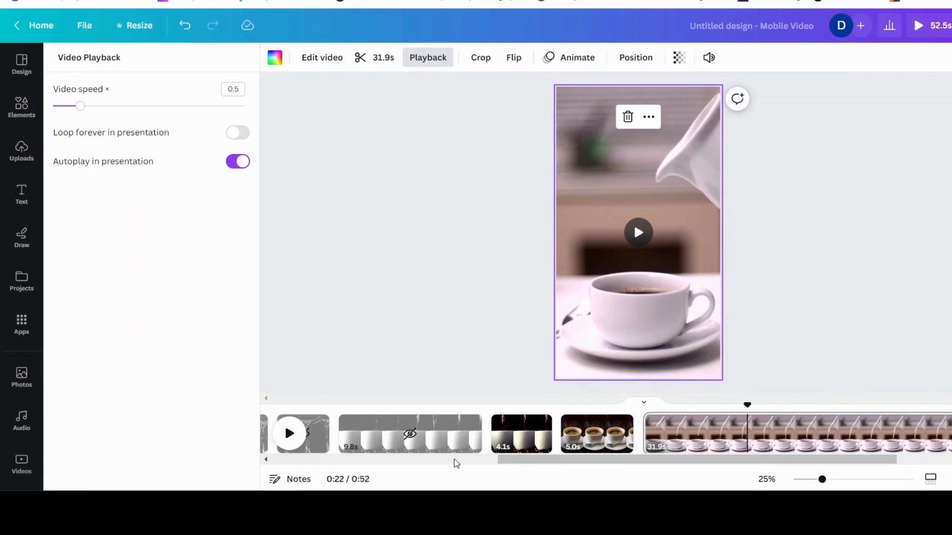
Preview the slowed milk-pouring video and set its playback speed back to 1
{"action": "left_click", "coordinate": [289, 434]}
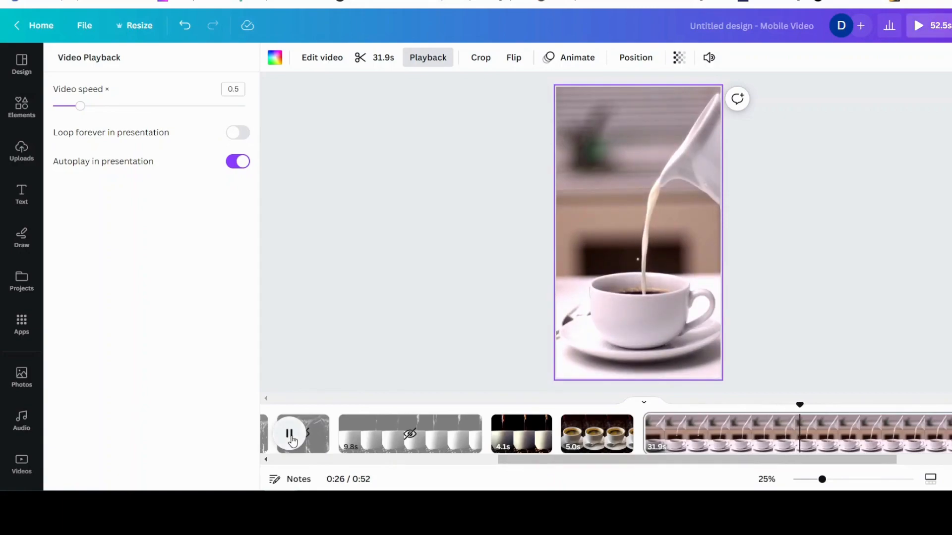
{"action": "left_click", "coordinate": [289, 434]}
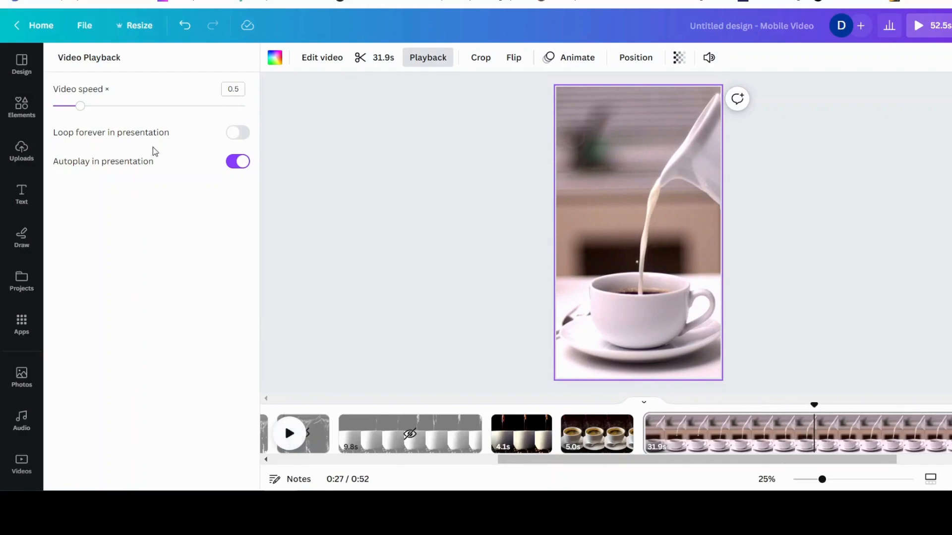
{"action": "left_click_drag", "start_coordinate": [80, 108], "coordinate": [136, 106]}
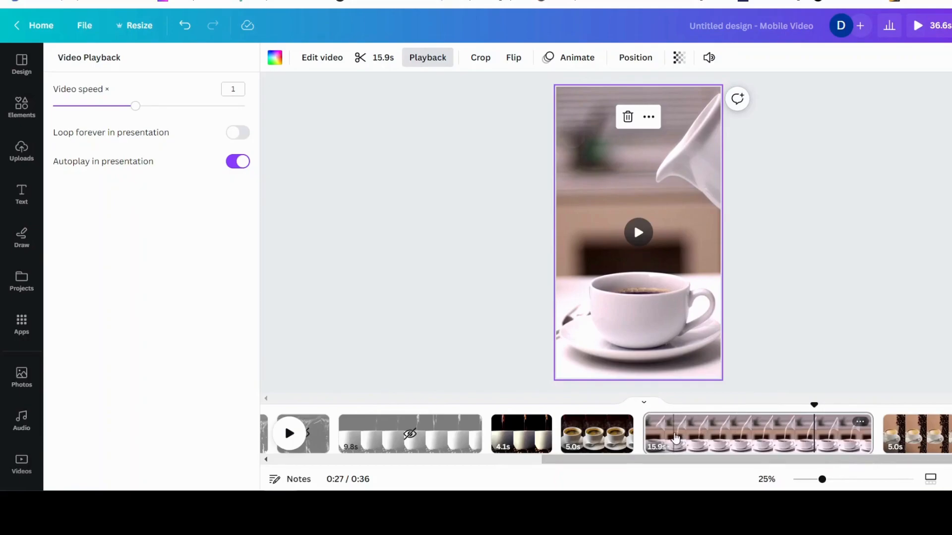
Preview the milk-pouring page from its start
{"action": "mouse_move", "coordinate": [873, 443]}
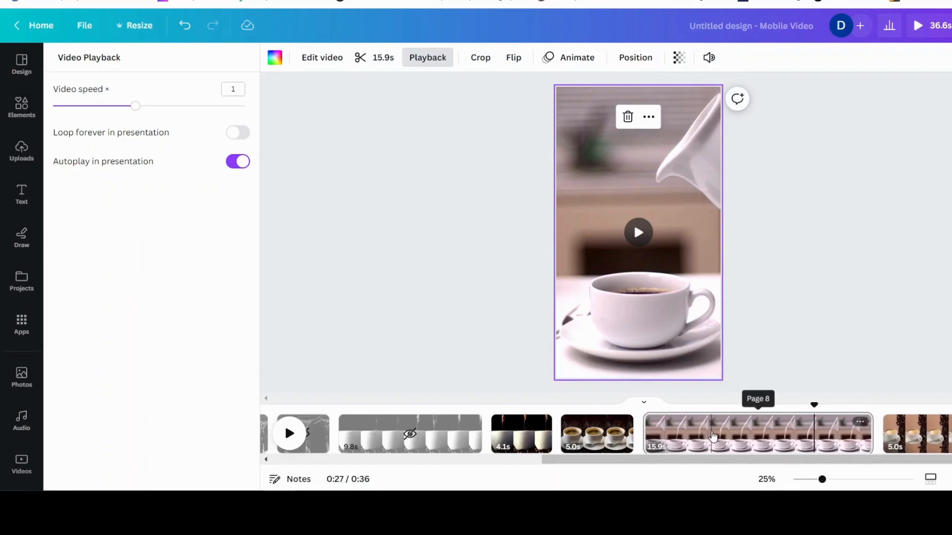
{"action": "left_click_drag", "start_coordinate": [814, 404], "coordinate": [647, 395]}
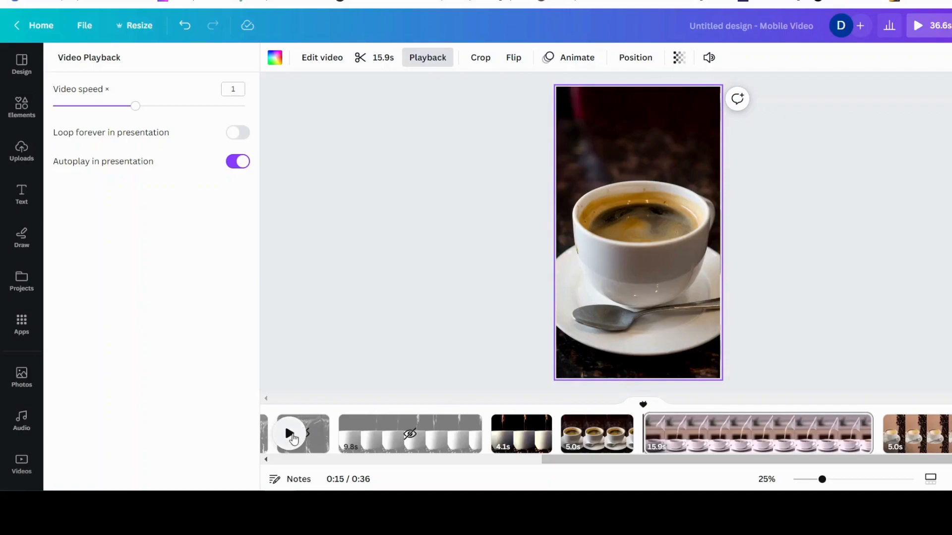
{"action": "left_click", "coordinate": [291, 440]}
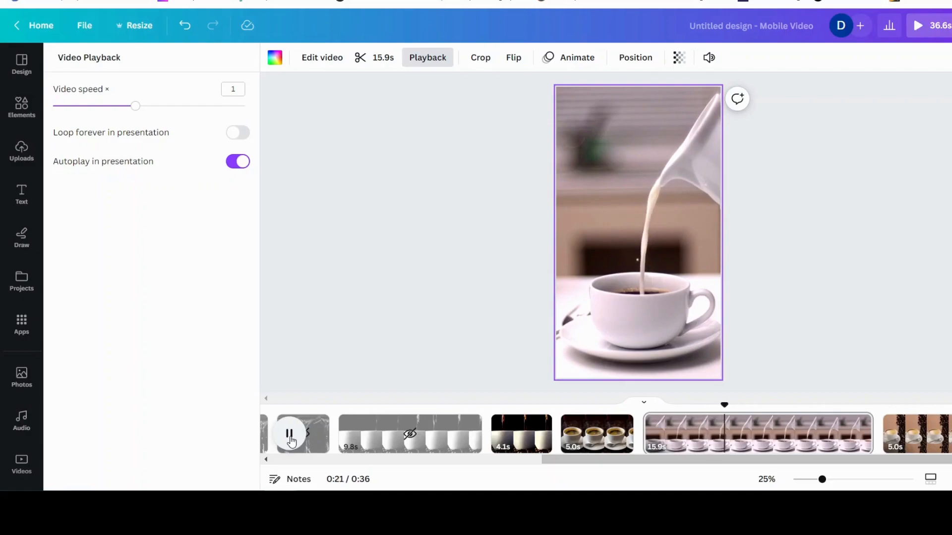
{"action": "left_click", "coordinate": [291, 439]}
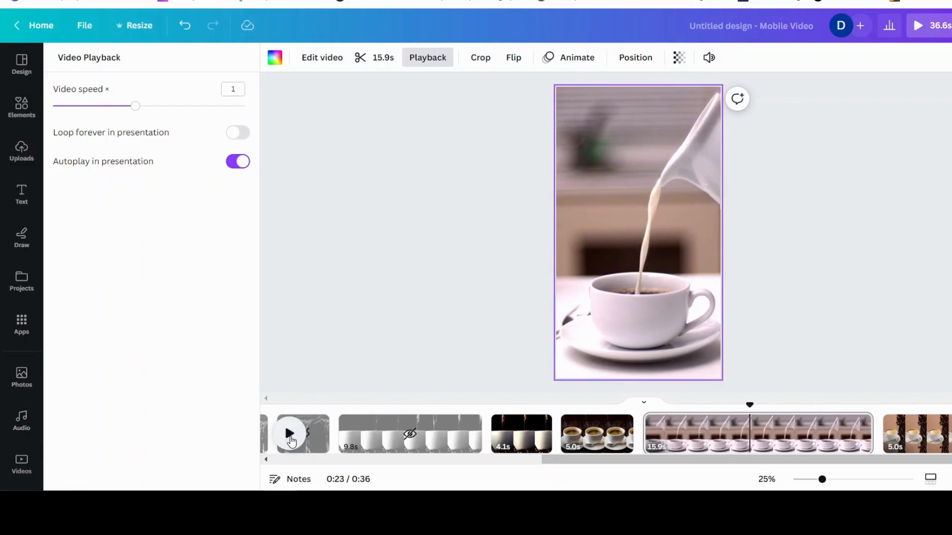
Split the milk-pouring page about 7.3 s in and hide the second part
{"action": "right_click", "coordinate": [750, 445]}
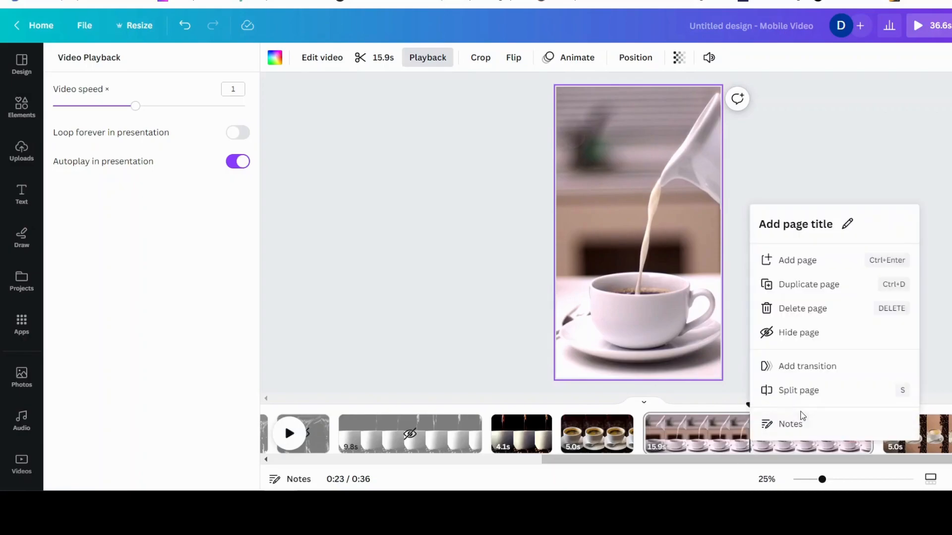
{"action": "left_click", "coordinate": [796, 391]}
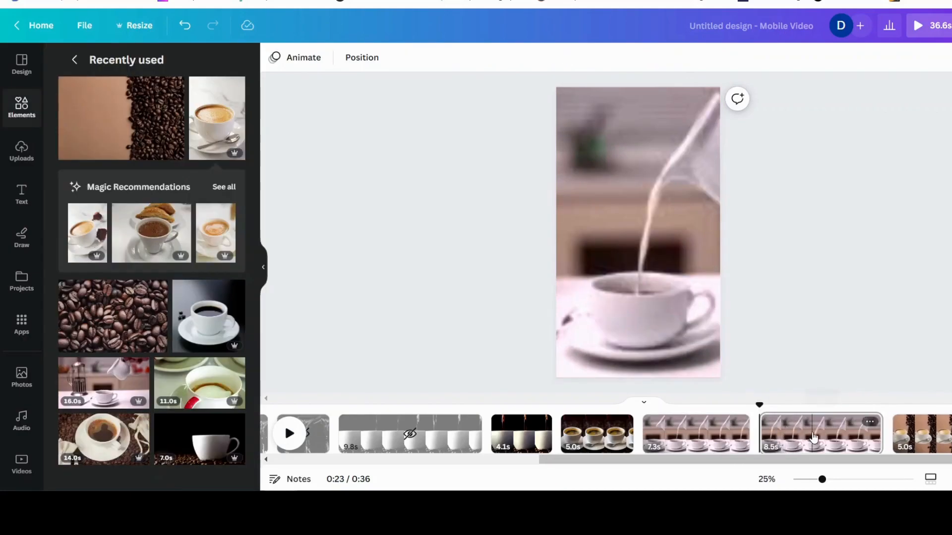
{"action": "right_click", "coordinate": [814, 437]}
{"action": "left_click", "coordinate": [853, 347]}
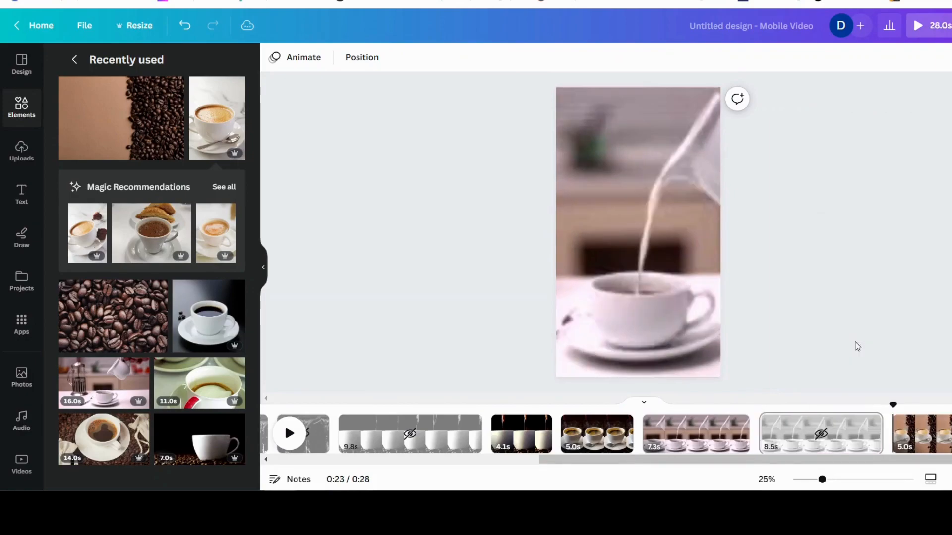
Open the last page and move the coffee-cup image down within the frame
{"action": "left_click_drag", "start_coordinate": [881, 461], "coordinate": [948, 461]}
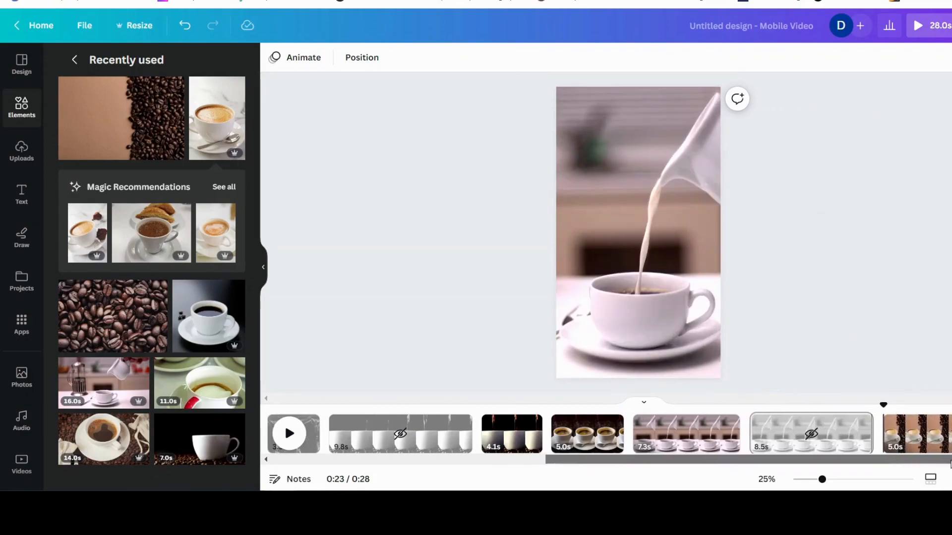
{"action": "left_click", "coordinate": [918, 437]}
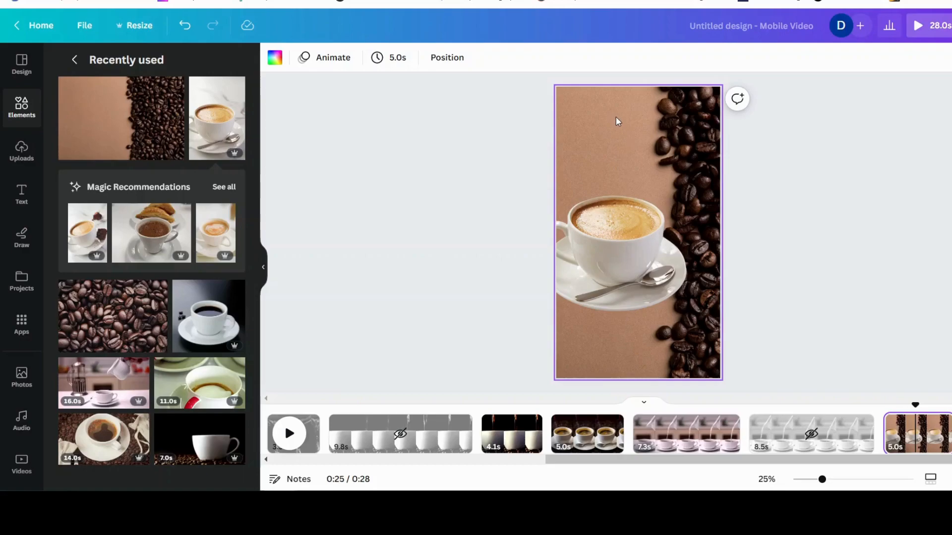
{"action": "left_click", "coordinate": [619, 149]}
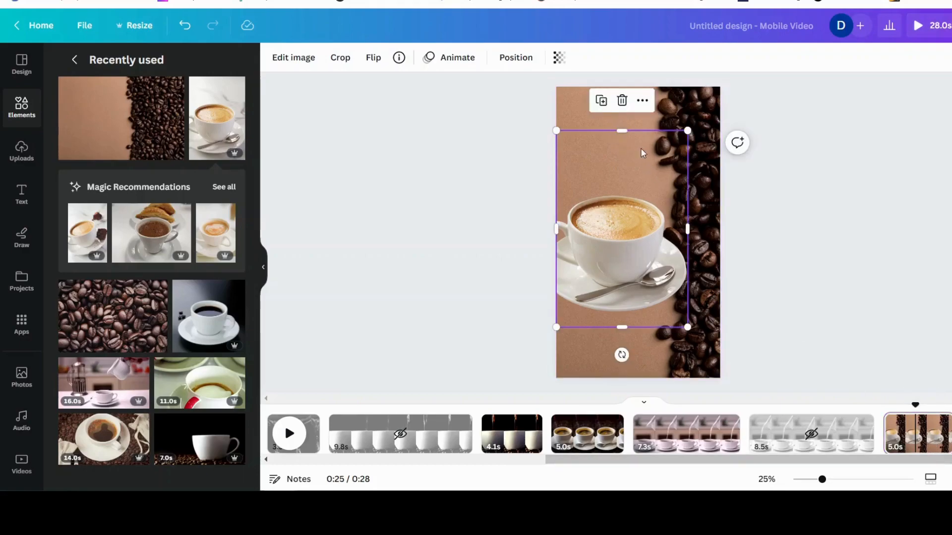
{"action": "left_click_drag", "start_coordinate": [626, 154], "coordinate": [626, 210]}
Add the COFFEE PLEASE text style to the last page and move it to the top
{"action": "left_click", "coordinate": [21, 196]}
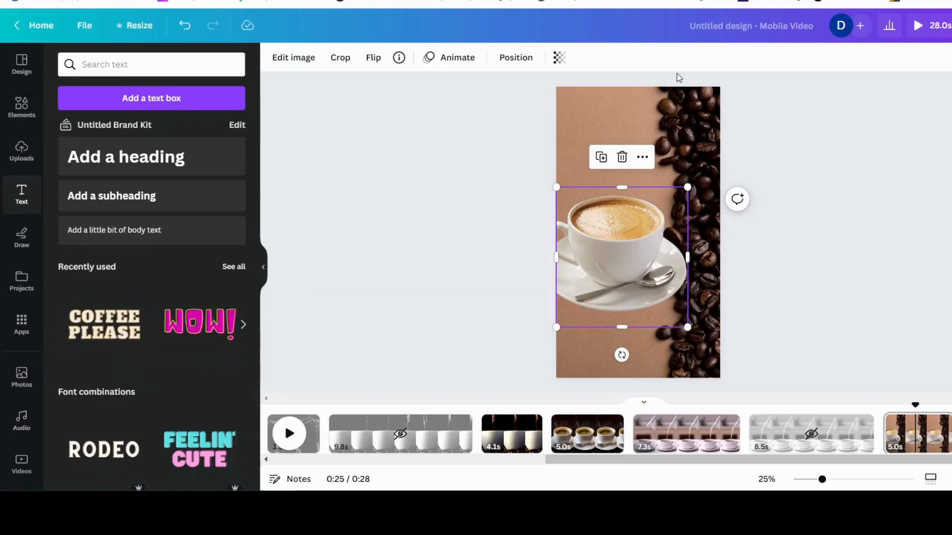
{"action": "left_click", "coordinate": [105, 332]}
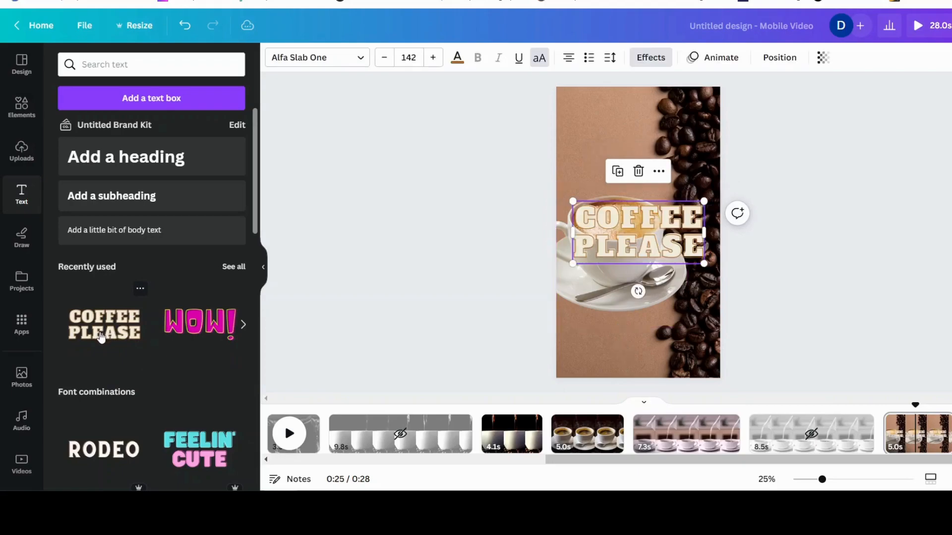
{"action": "left_click_drag", "start_coordinate": [669, 250], "coordinate": [659, 114]}
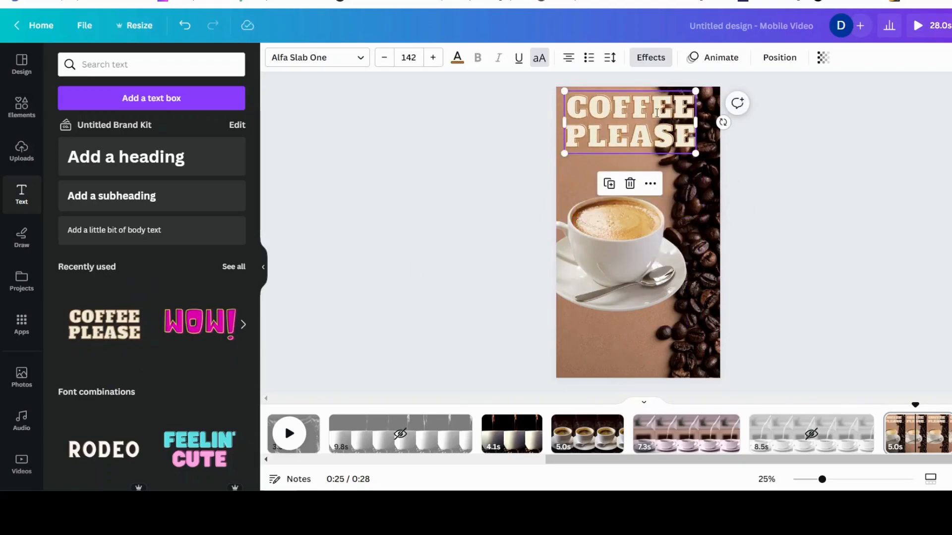
Change the title's second line to ANYTIME so it reads COFFEE ANYTIME
{"action": "double_click", "coordinate": [658, 114]}
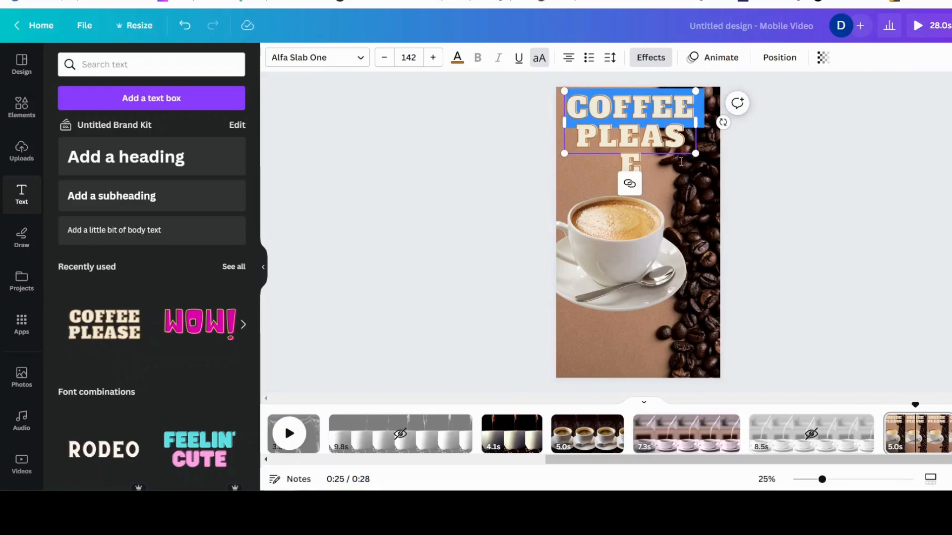
{"action": "double_click", "coordinate": [625, 139]}
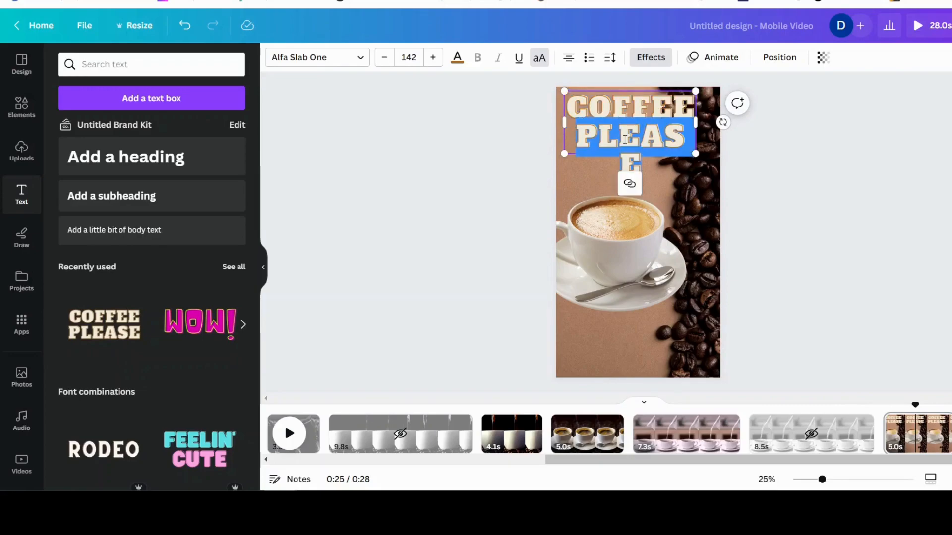
{"action": "type", "text": "ANYTIE"}
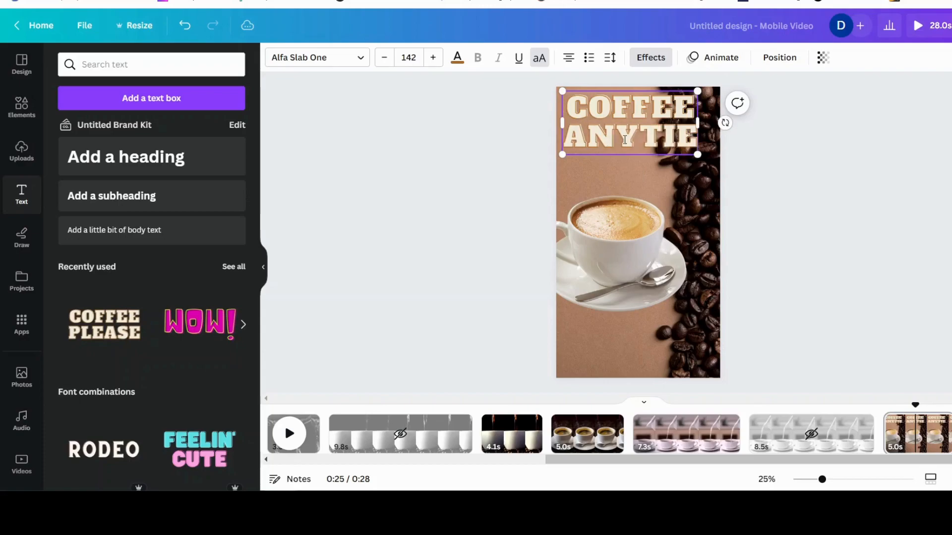
{"action": "key", "text": "BackSpace"}
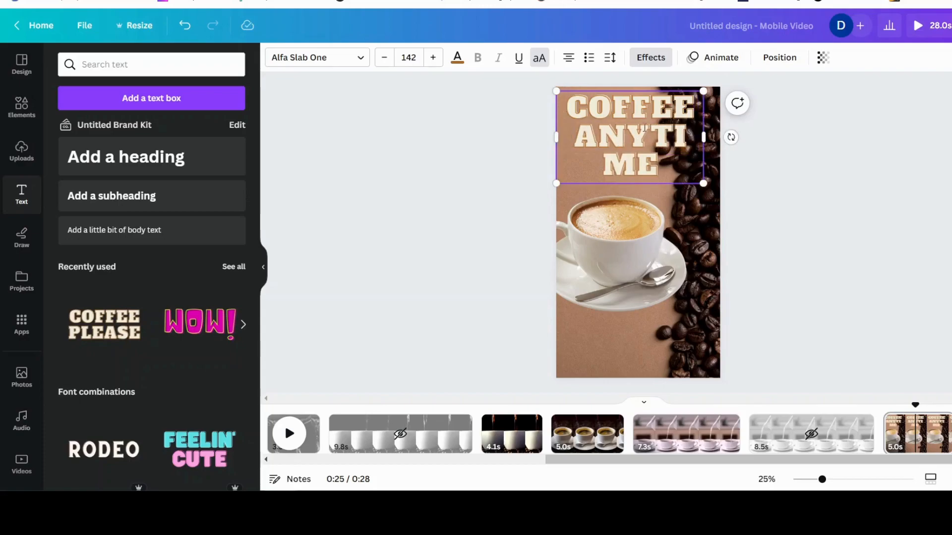
Resize and widen the title box so it fits on two lines, and nudge the cup image up slightly
{"action": "left_click_drag", "start_coordinate": [705, 188], "coordinate": [669, 162]}
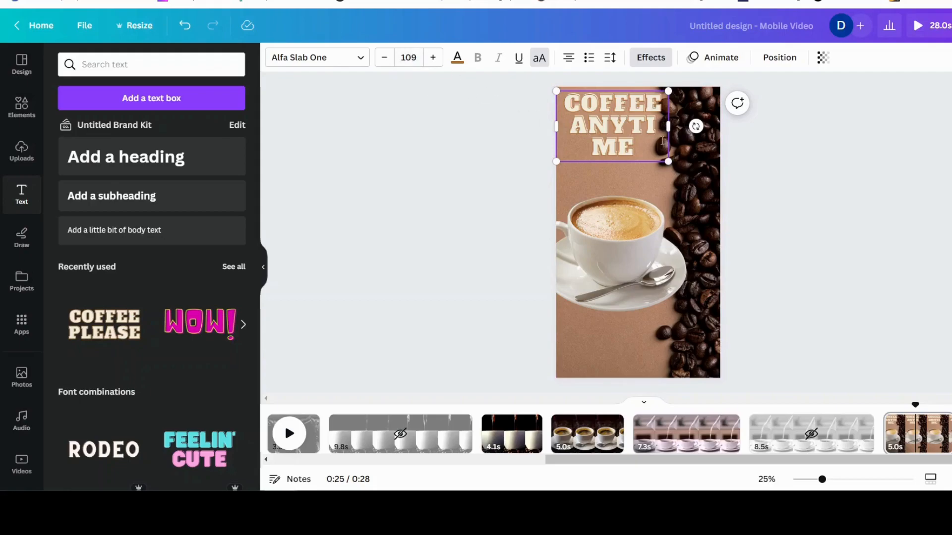
{"action": "left_click_drag", "start_coordinate": [669, 128], "coordinate": [710, 128]}
{"action": "left_click", "coordinate": [612, 258]}
{"action": "left_click_drag", "start_coordinate": [612, 257], "coordinate": [613, 248]}
{"action": "left_click", "coordinate": [791, 248]}
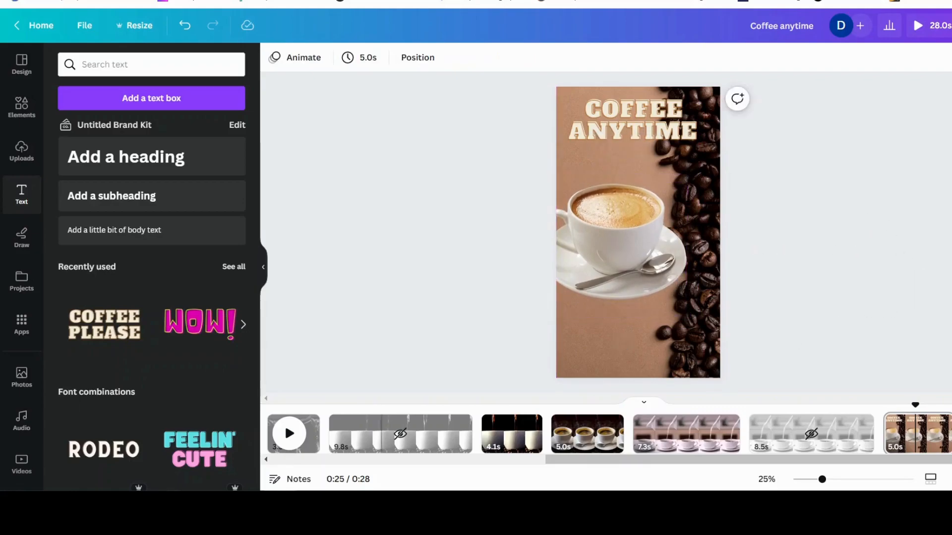
Play the video from the beginning to review it
{"action": "left_click_drag", "start_coordinate": [596, 460], "coordinate": [259, 471]}
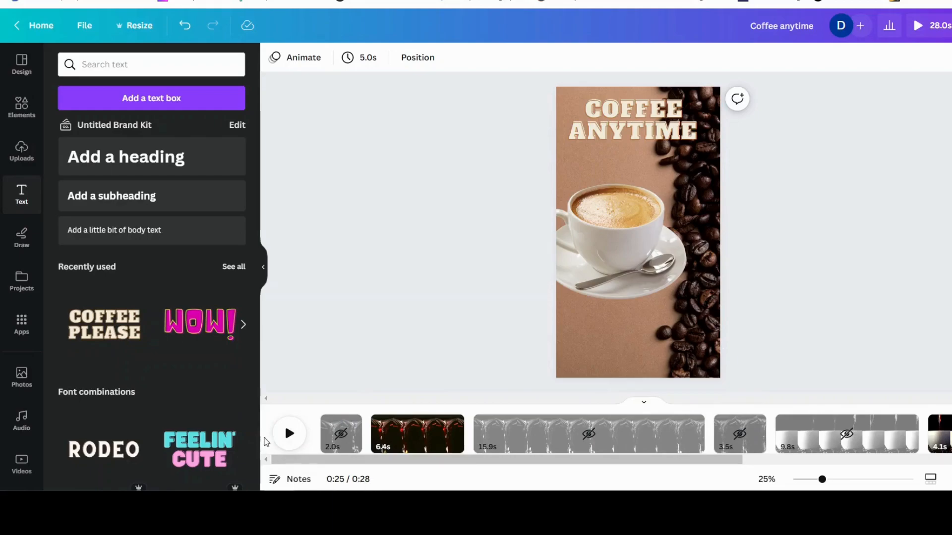
{"action": "left_click", "coordinate": [285, 437]}
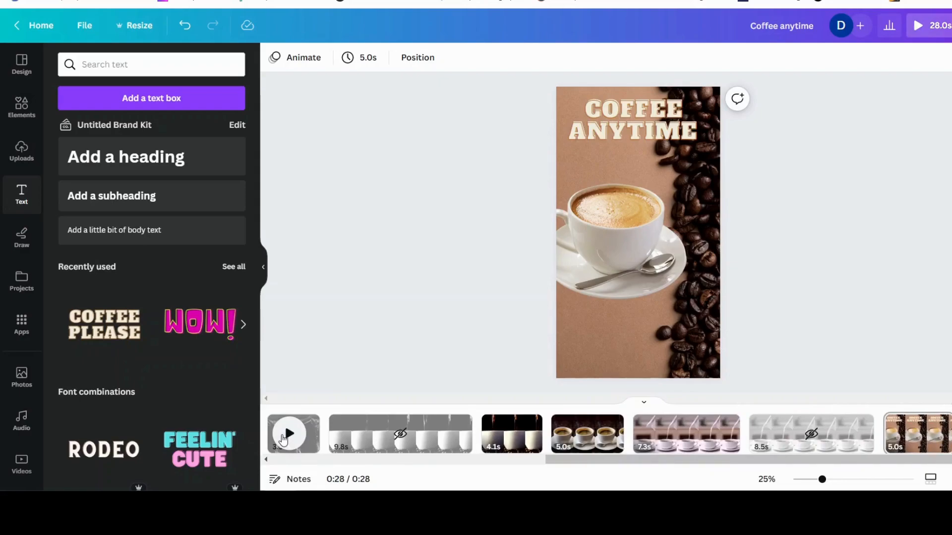
{"action": "left_click", "coordinate": [284, 437]}
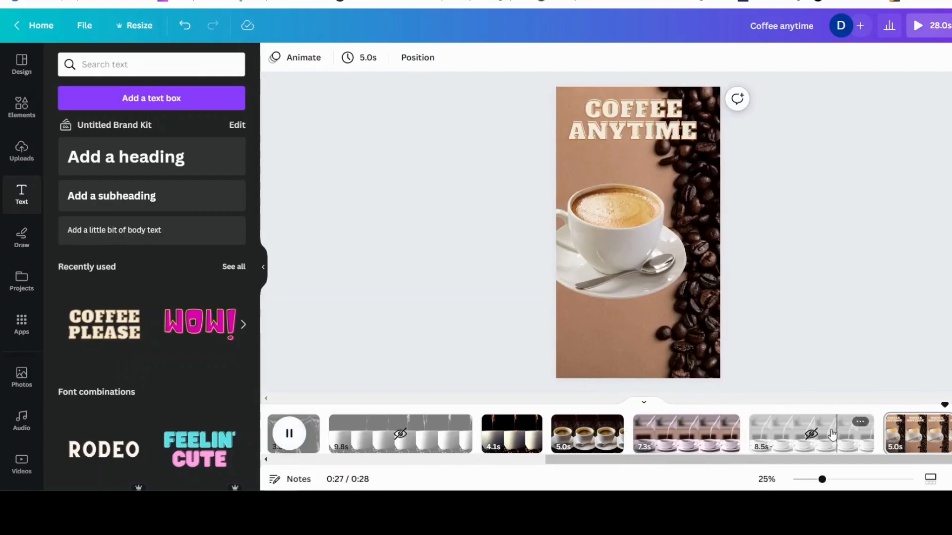
Delete all the hidden pages from the timeline
{"action": "left_click", "coordinate": [795, 436]}
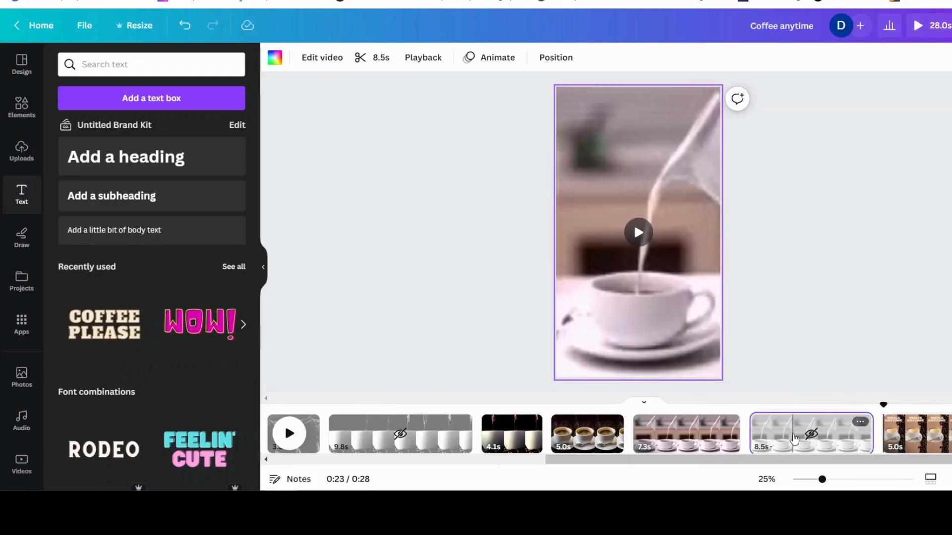
{"action": "scroll", "coordinate": [795, 439], "scroll_direction": "left", "scroll_amount": 3}
{"action": "left_click", "coordinate": [531, 436]}
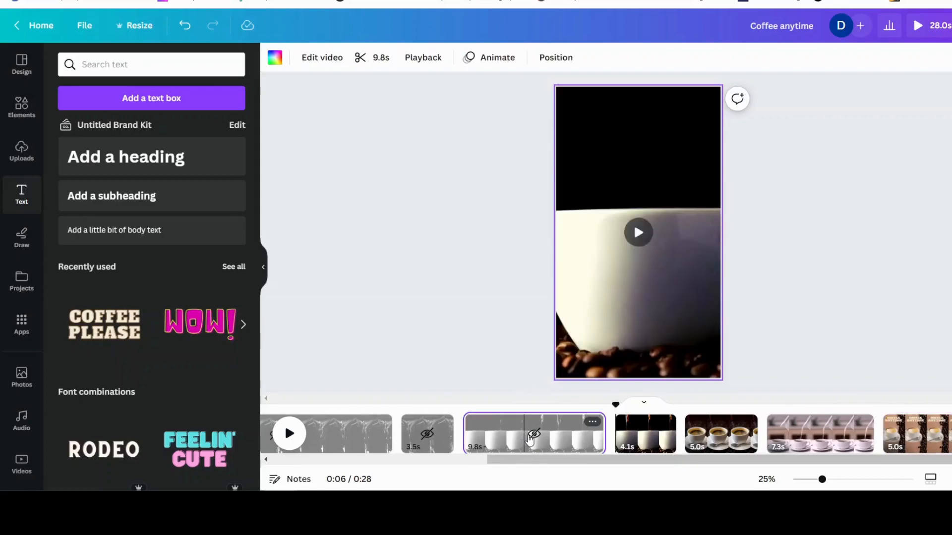
{"action": "key", "text": "Delete"}
{"action": "left_click", "coordinate": [489, 435]}
{"action": "key", "text": "Delete"}
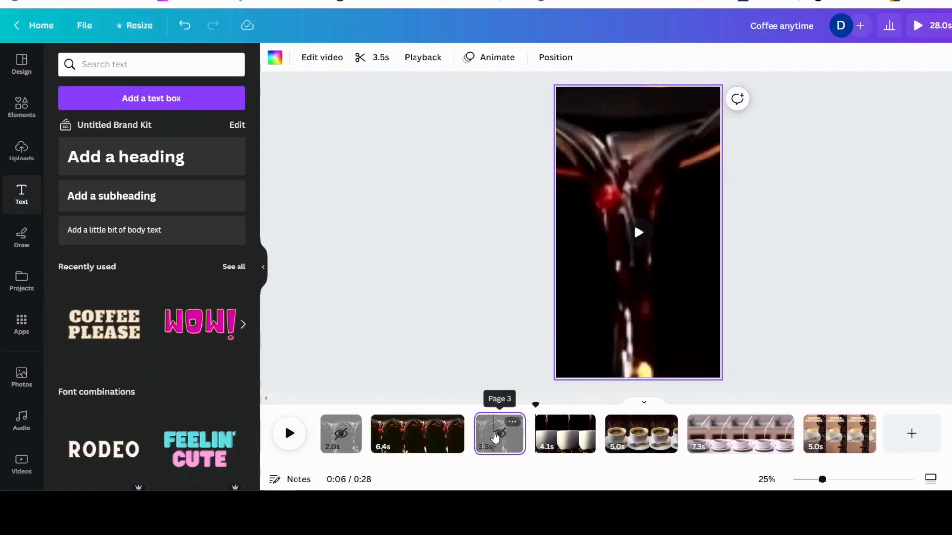
{"action": "key", "text": "Delete"}
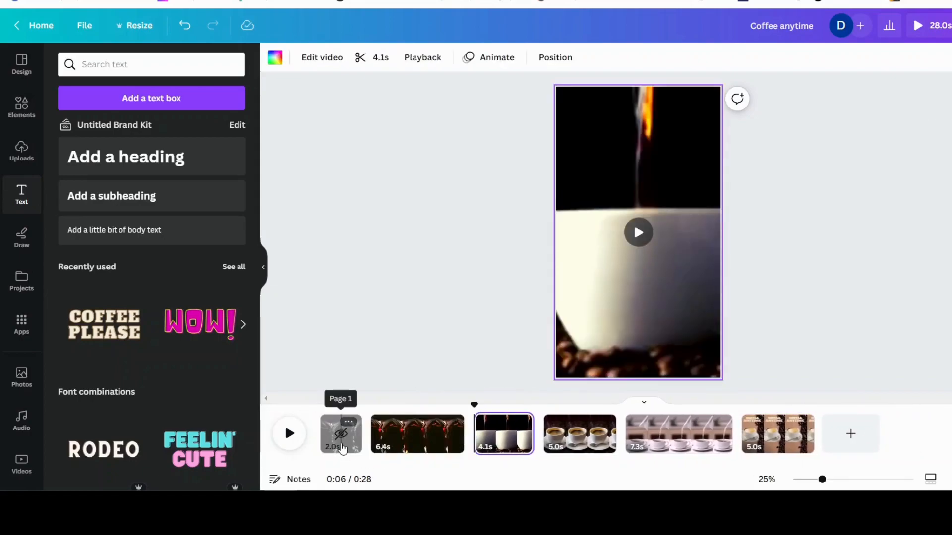
{"action": "left_click", "coordinate": [342, 448]}
{"action": "key", "text": "Delete"}
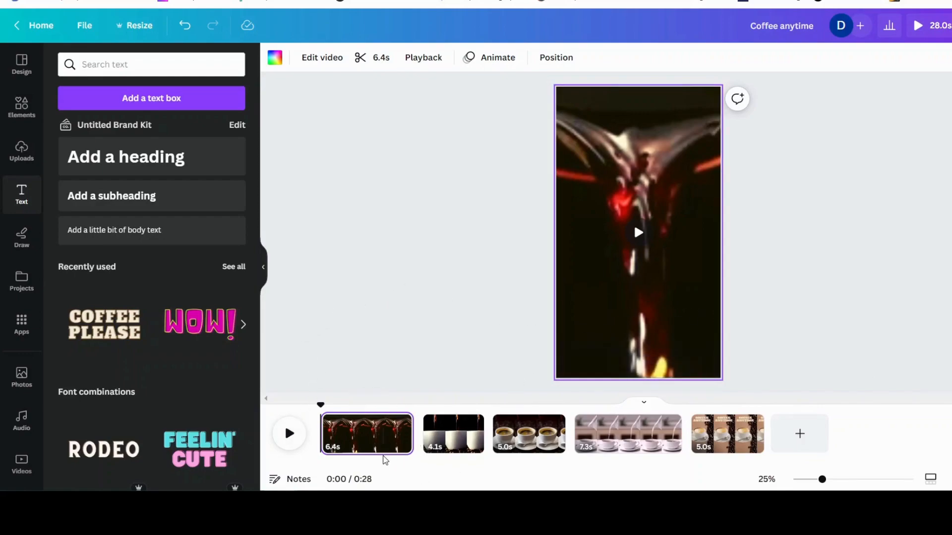
Trim the first coffee-pour page to about 5.1 s
{"action": "left_click_drag", "start_coordinate": [406, 433], "coordinate": [390, 434]}
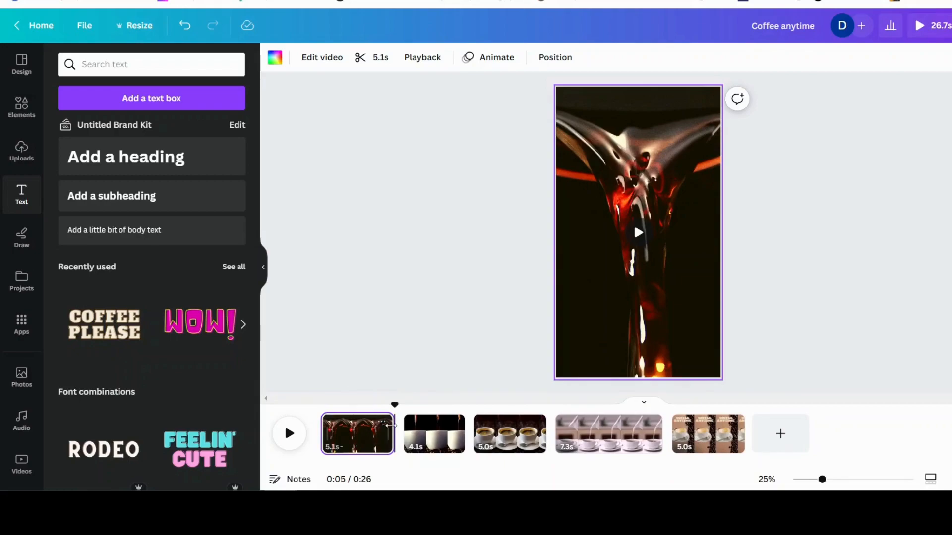
Add a Dissolve transition of 1 second between the first and second pages
{"action": "mouse_move", "coordinate": [406, 445]}
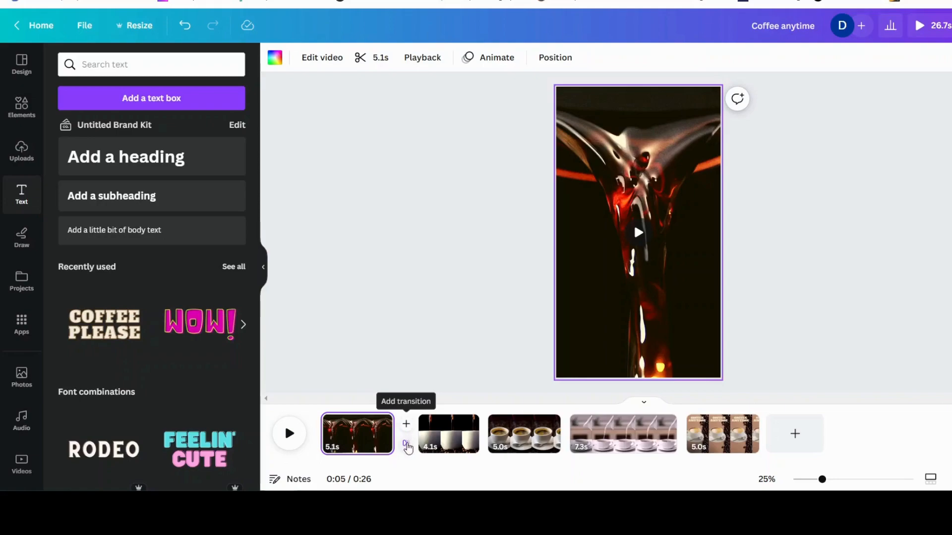
{"action": "left_click", "coordinate": [405, 445]}
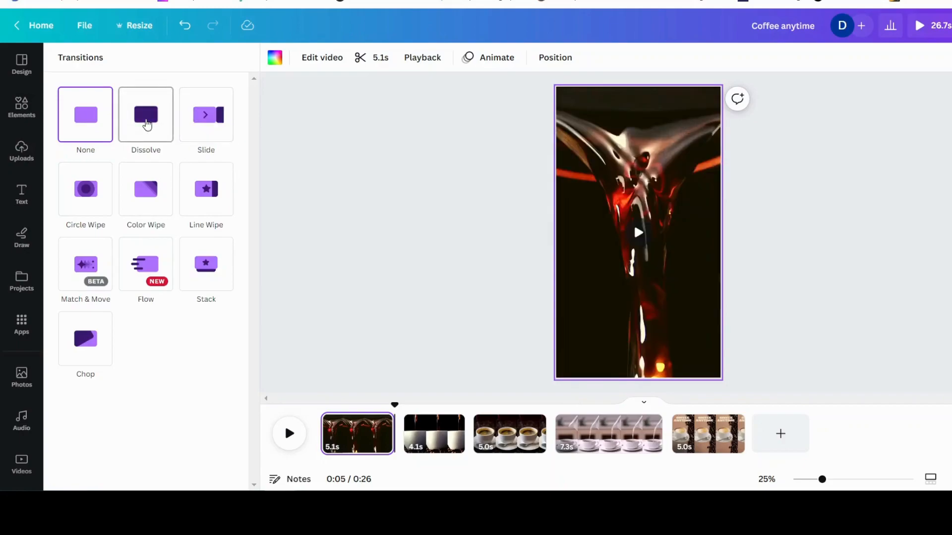
{"action": "left_click", "coordinate": [147, 124]}
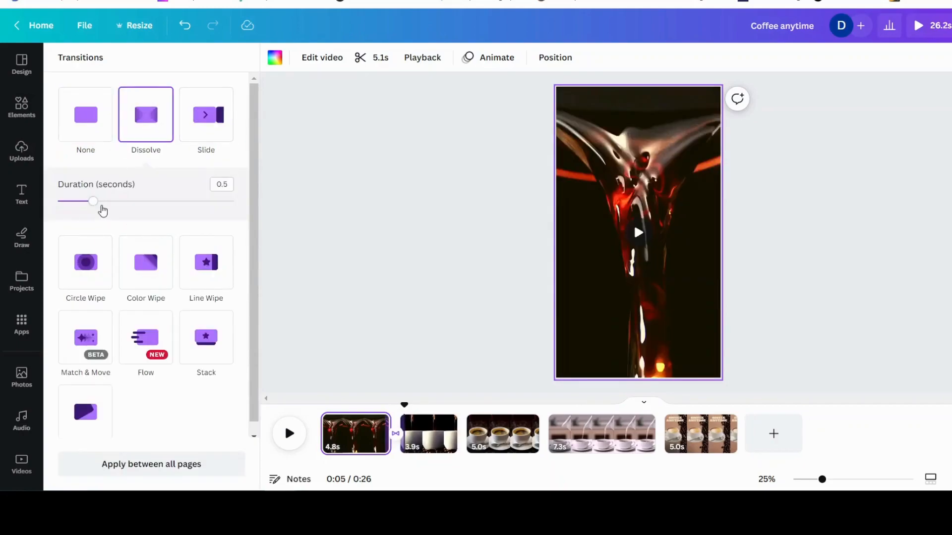
{"action": "left_click_drag", "start_coordinate": [97, 205], "coordinate": [139, 206]}
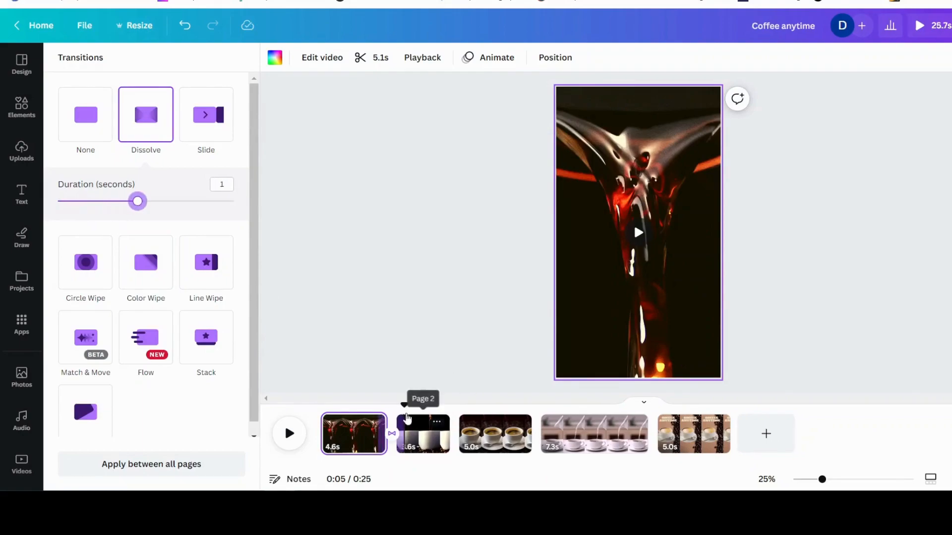
Play back the first two pages to review the Dissolve transition between them
{"action": "left_click_drag", "start_coordinate": [402, 403], "coordinate": [359, 404]}
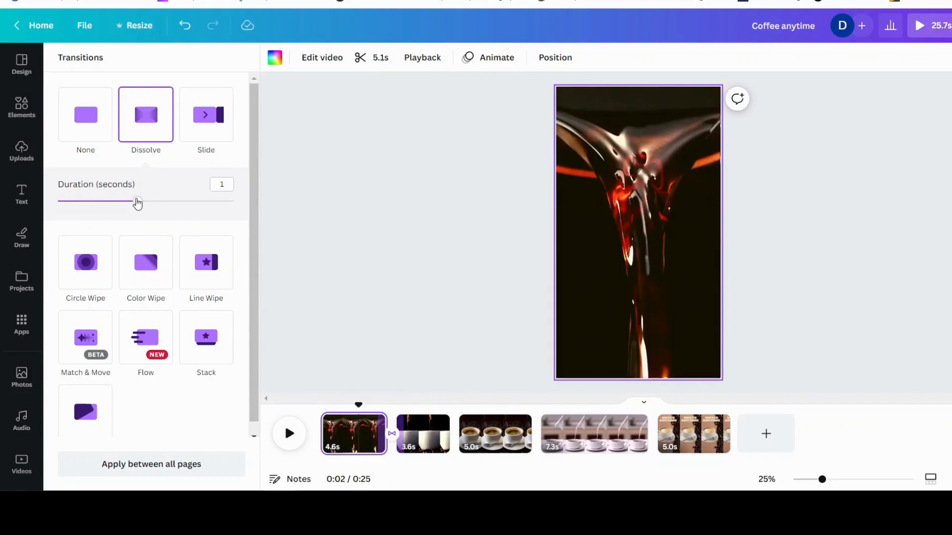
{"action": "left_click", "coordinate": [289, 437]}
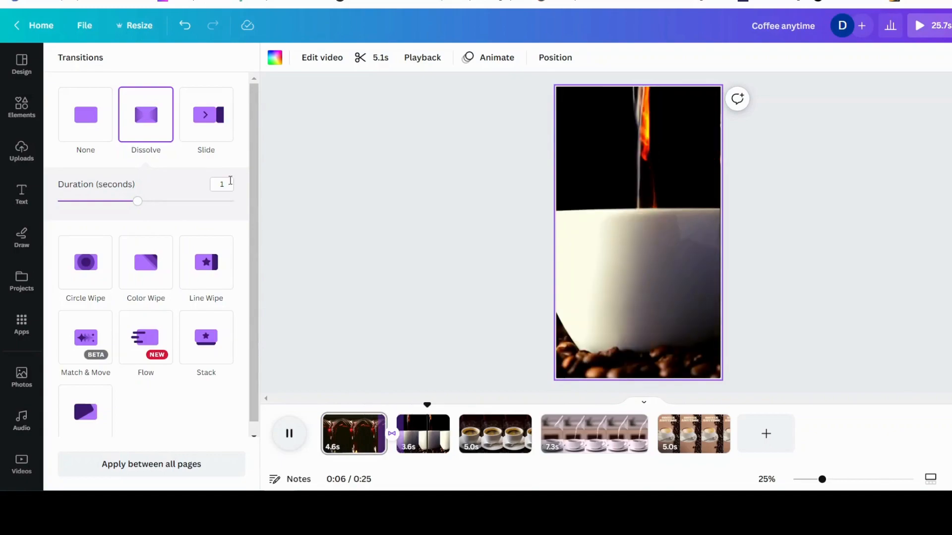
{"action": "left_click", "coordinate": [289, 437]}
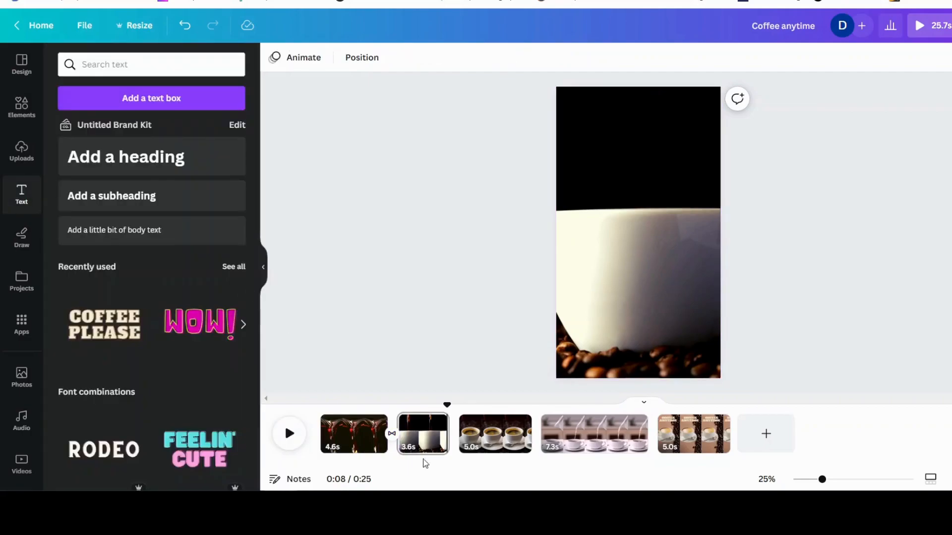
{"action": "left_click", "coordinate": [392, 438]}
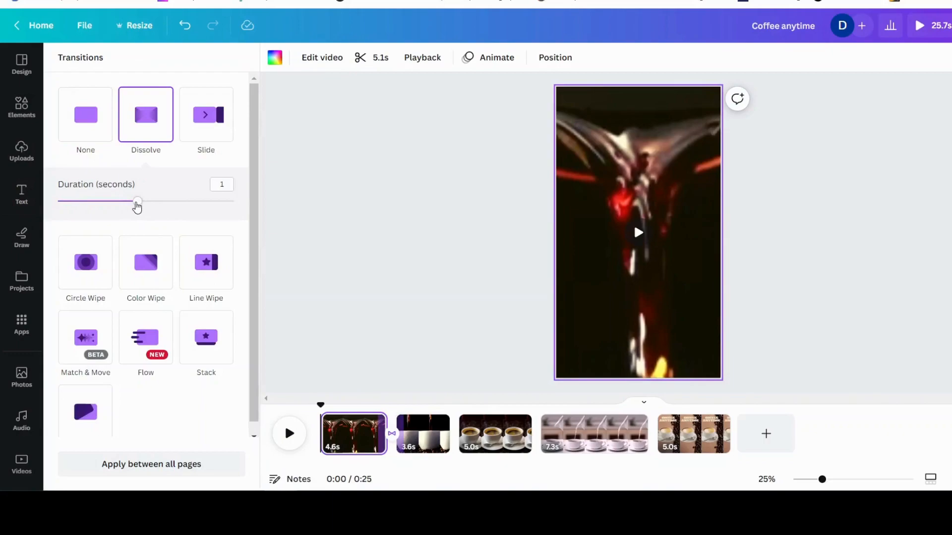
{"action": "left_click", "coordinate": [423, 436]}
{"action": "left_click", "coordinate": [289, 434]}
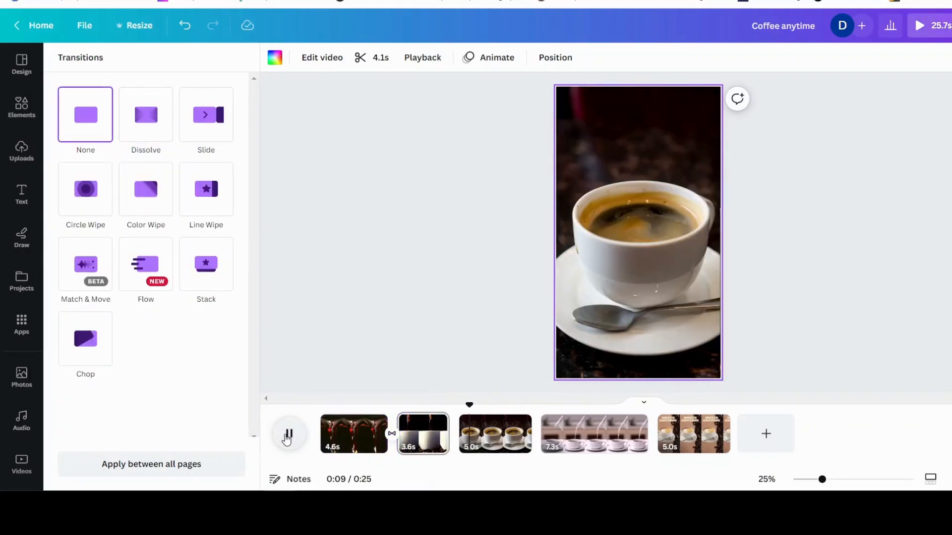
{"action": "left_click", "coordinate": [288, 435]}
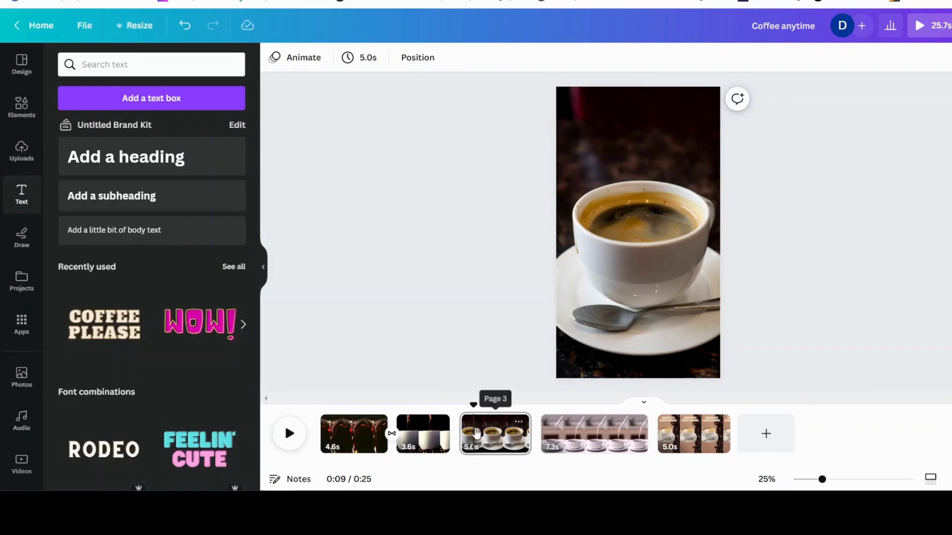
Add a Circle Wipe transition between the second and third pages with a duration of 0.8 seconds
{"action": "left_click", "coordinate": [448, 434]}
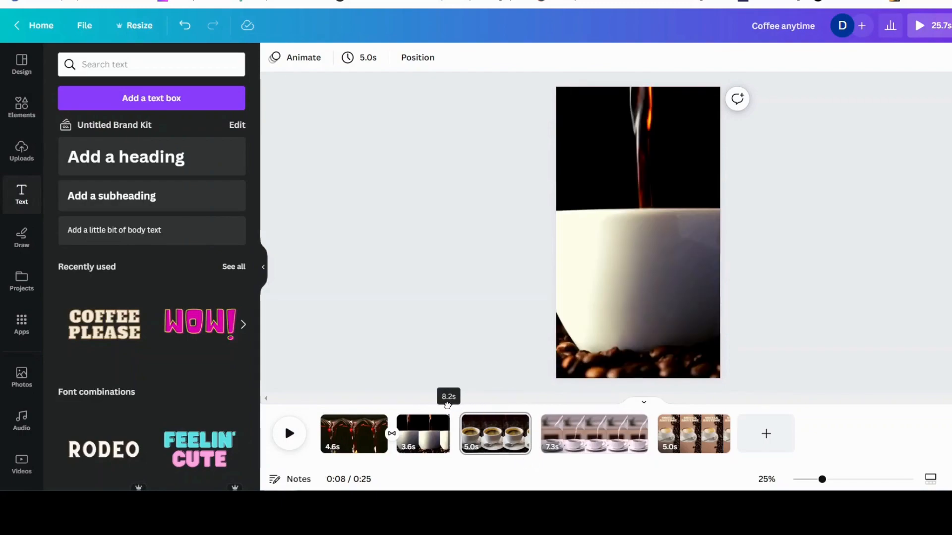
{"action": "mouse_move", "coordinate": [459, 441]}
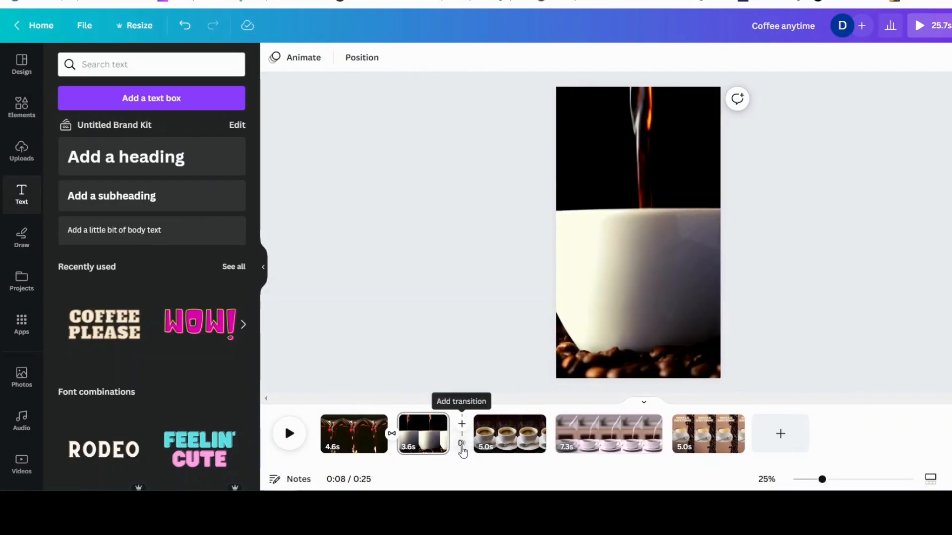
{"action": "left_click", "coordinate": [461, 445]}
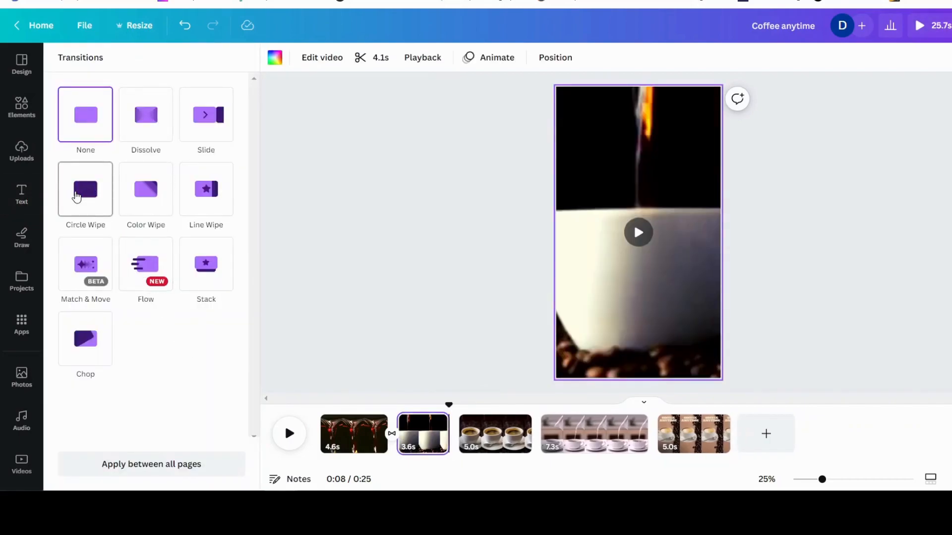
{"action": "left_click", "coordinate": [76, 196]}
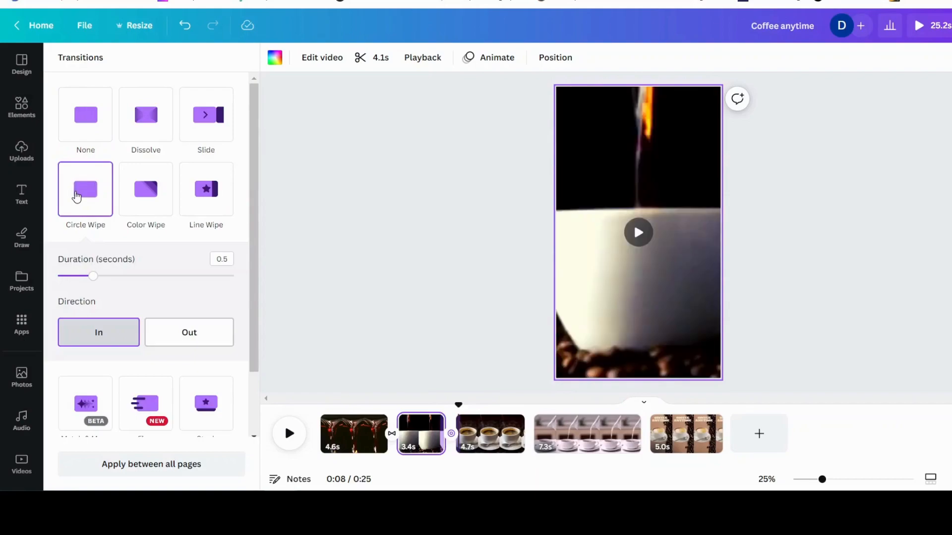
{"action": "left_click_drag", "start_coordinate": [92, 281], "coordinate": [119, 280]}
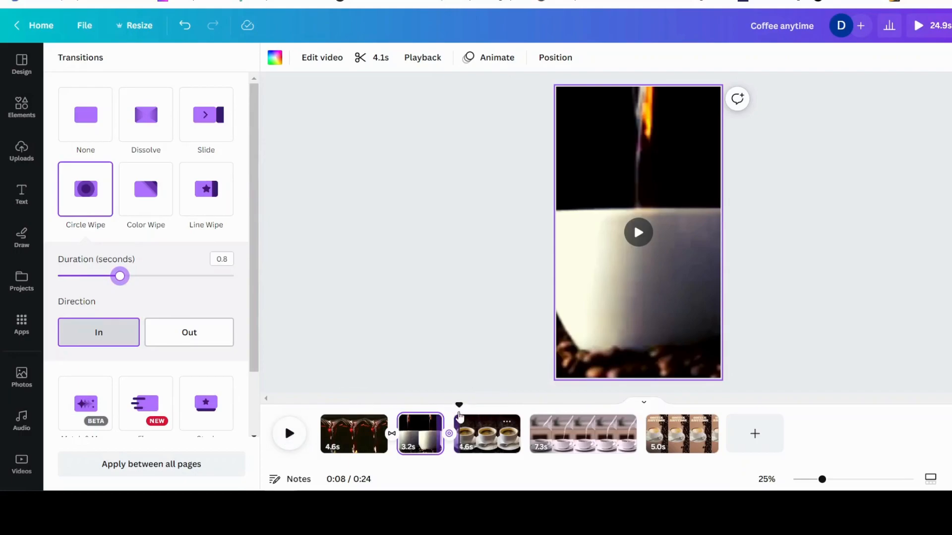
Play the video from the beginning to review the Circle Wipe transition
{"action": "left_click_drag", "start_coordinate": [458, 407], "coordinate": [317, 405]}
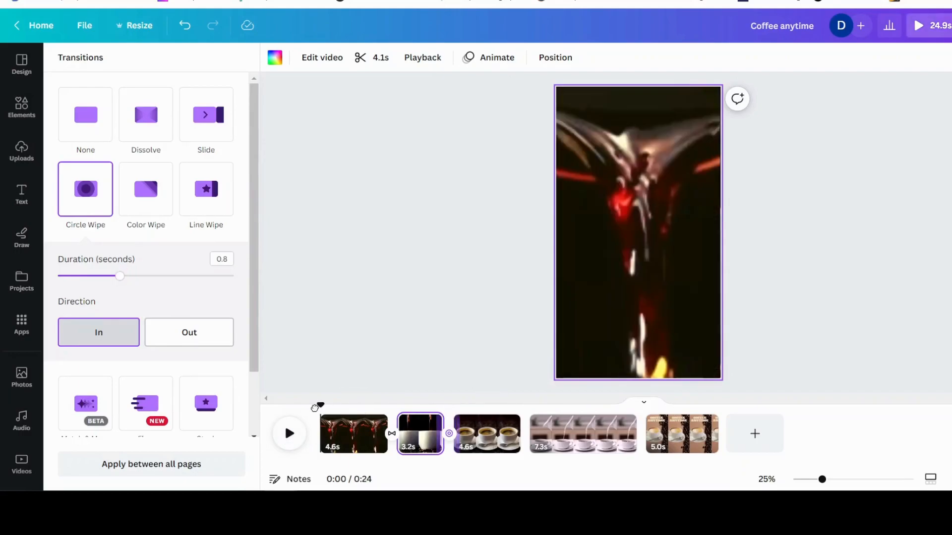
{"action": "left_click", "coordinate": [287, 445]}
{"action": "left_click", "coordinate": [289, 434]}
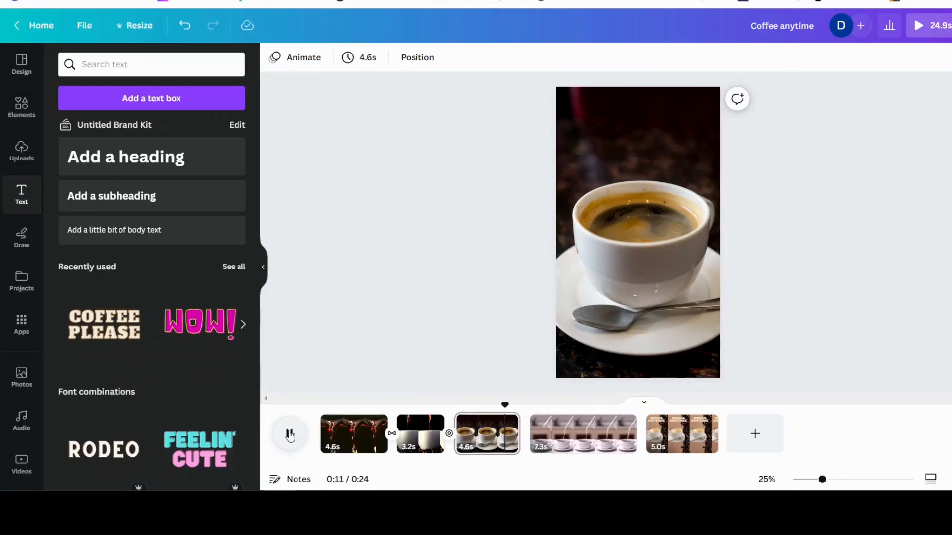
{"action": "left_click", "coordinate": [290, 435]}
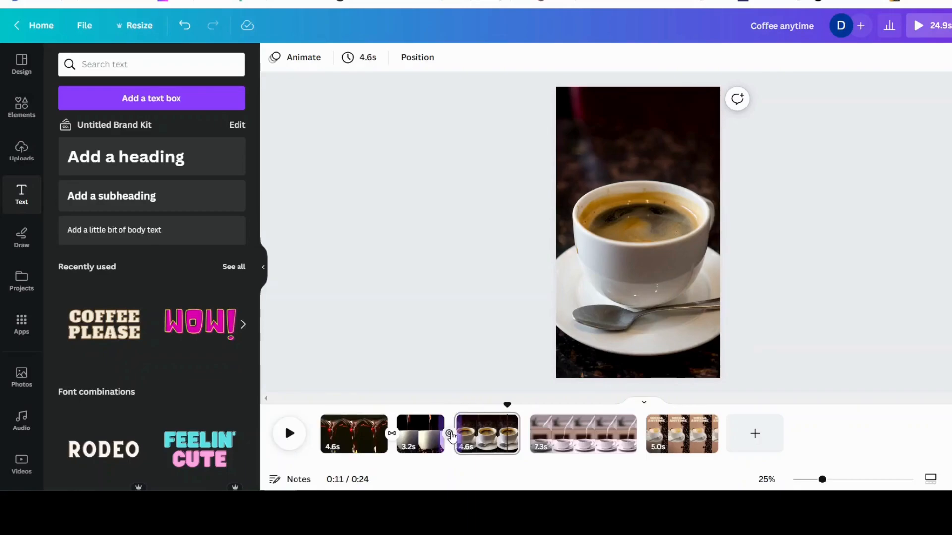
Set the Circle Wipe duration to 0.5 seconds and preview it
{"action": "left_click", "coordinate": [449, 435]}
{"action": "left_click_drag", "start_coordinate": [122, 282], "coordinate": [95, 282]}
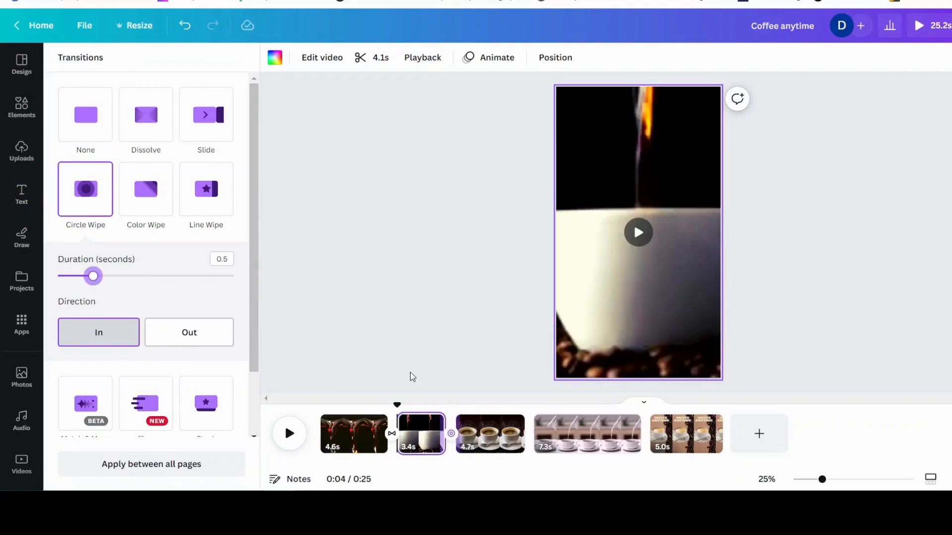
{"action": "left_click", "coordinate": [288, 434]}
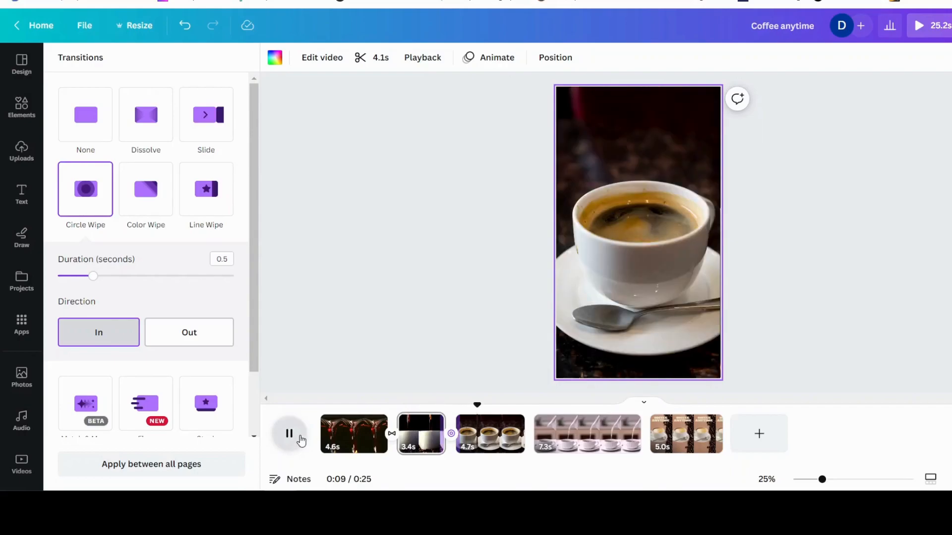
{"action": "left_click", "coordinate": [289, 435]}
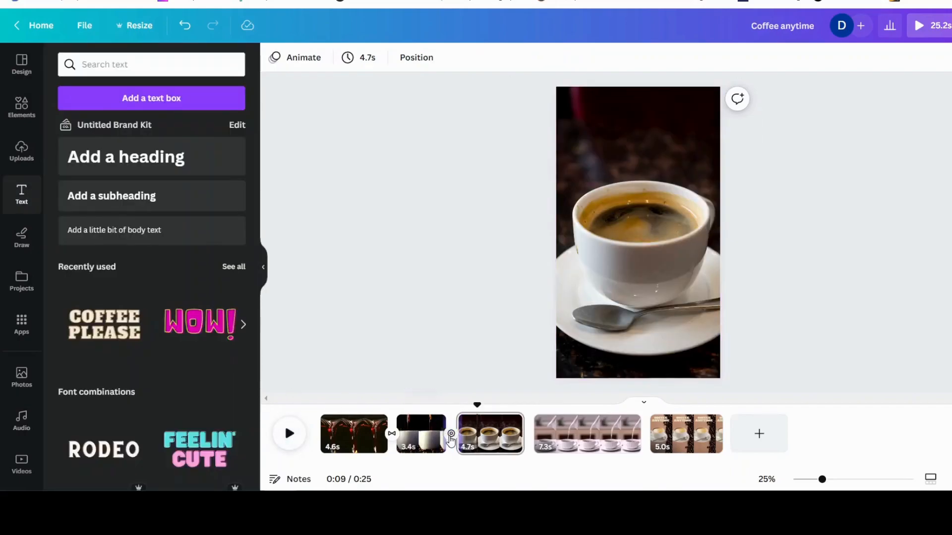
Set the Circle Wipe duration to 0.7 seconds and preview the transition
{"action": "left_click", "coordinate": [451, 434]}
{"action": "left_click_drag", "start_coordinate": [92, 276], "coordinate": [110, 278]}
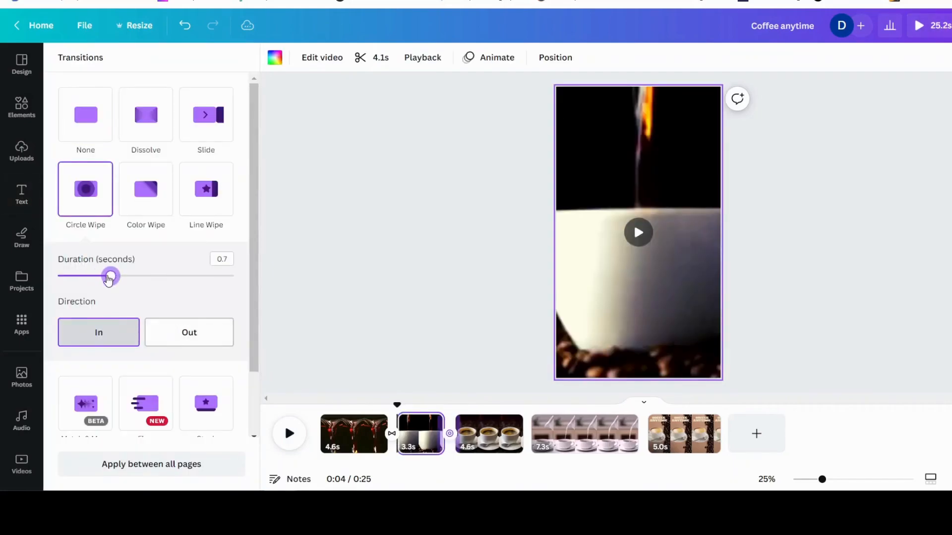
{"action": "left_click_drag", "start_coordinate": [397, 405], "coordinate": [368, 407]}
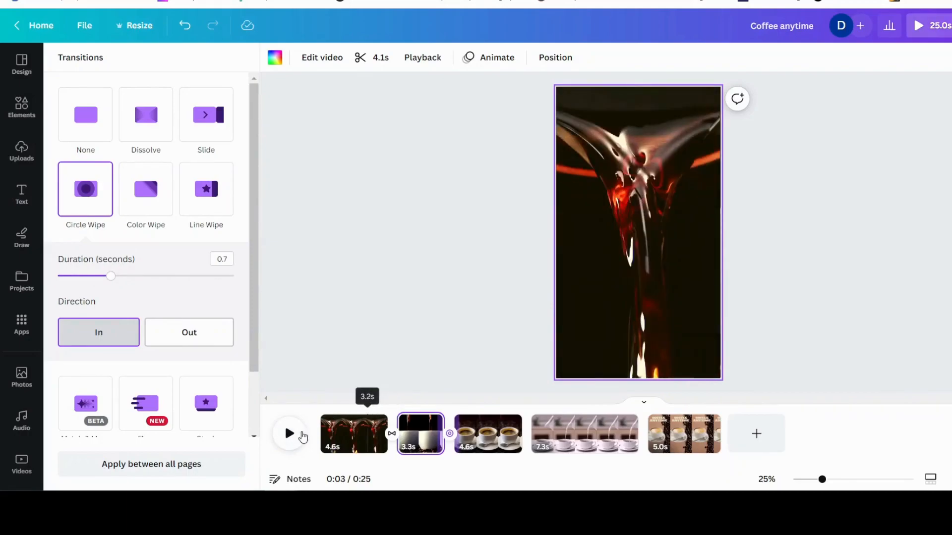
{"action": "left_click", "coordinate": [289, 434]}
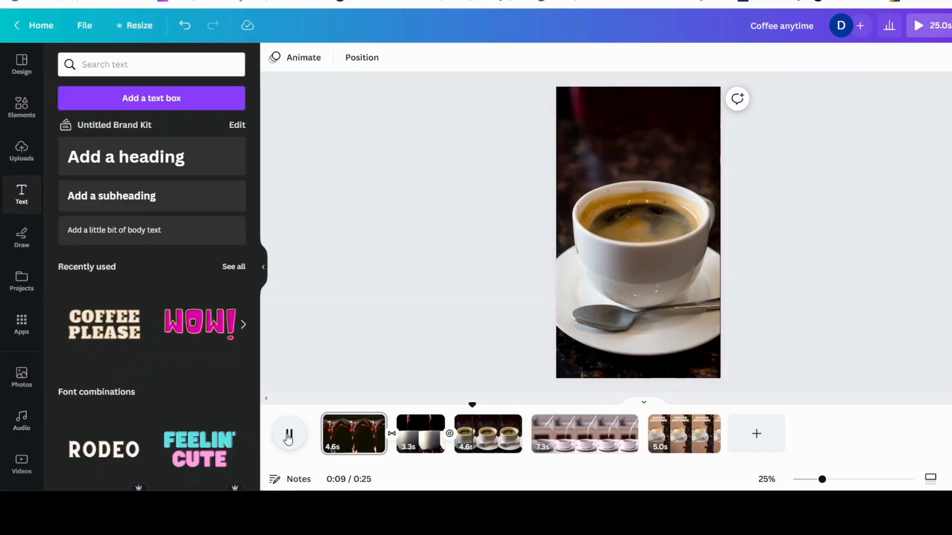
{"action": "left_click", "coordinate": [287, 436]}
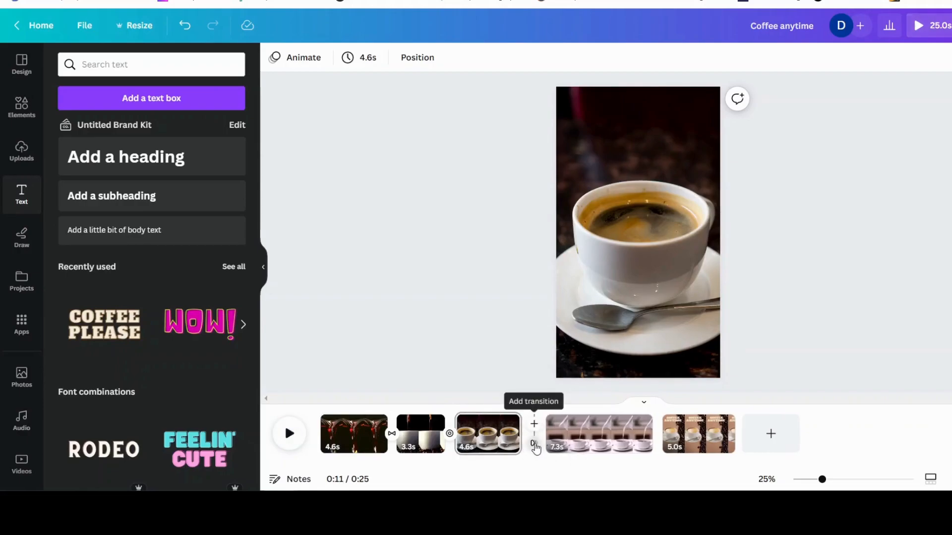
Add a 0.9-second Dissolve transition between the third and fourth pages and preview it
{"action": "left_click", "coordinate": [533, 444]}
{"action": "left_click", "coordinate": [144, 131]}
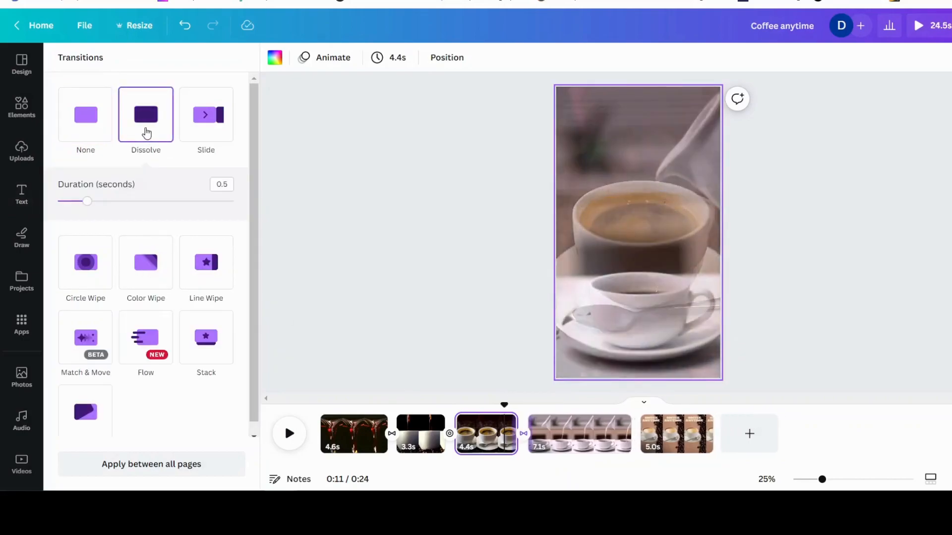
{"action": "left_click_drag", "start_coordinate": [86, 203], "coordinate": [117, 203]}
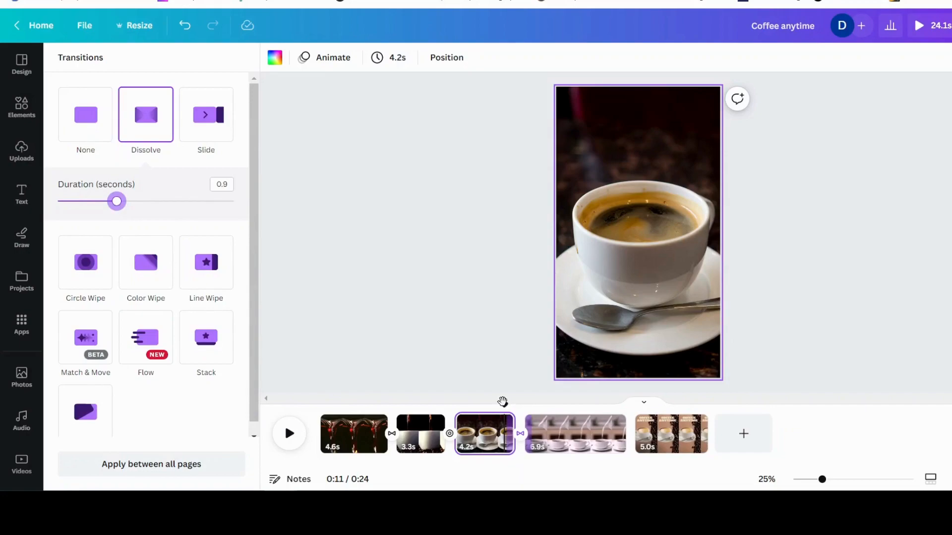
{"action": "left_click_drag", "start_coordinate": [503, 403], "coordinate": [492, 404]}
{"action": "left_click", "coordinate": [290, 435]}
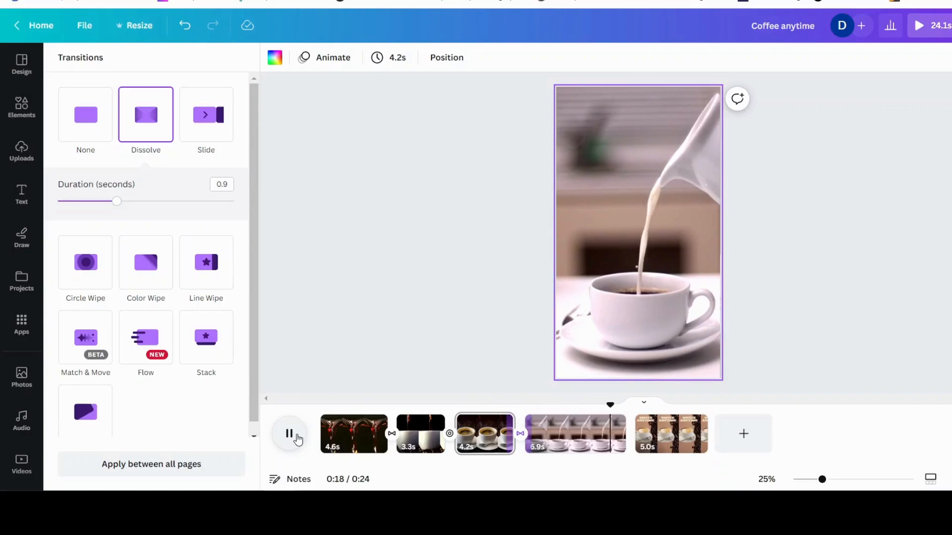
{"action": "left_click", "coordinate": [289, 434]}
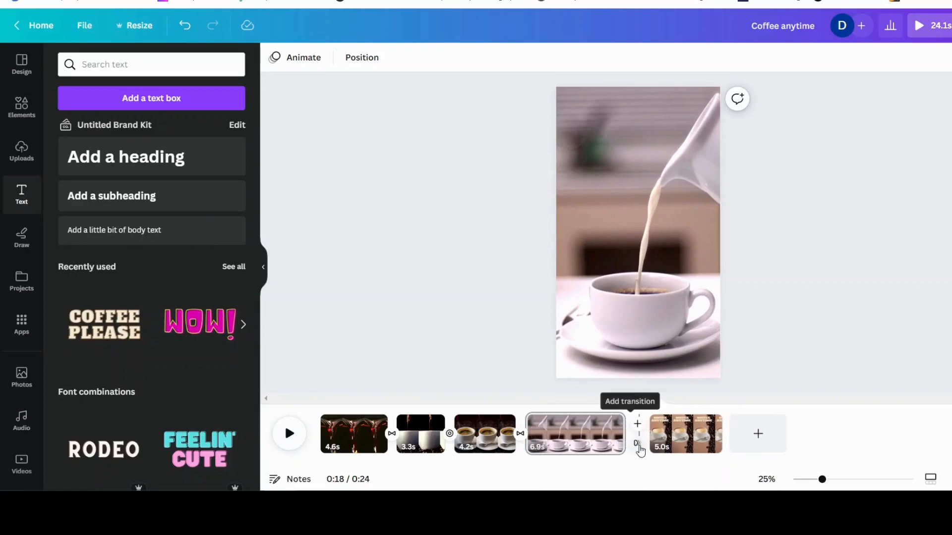
Add a Match & Move transition between the fourth and fifth pages and preview it
{"action": "left_click", "coordinate": [637, 442]}
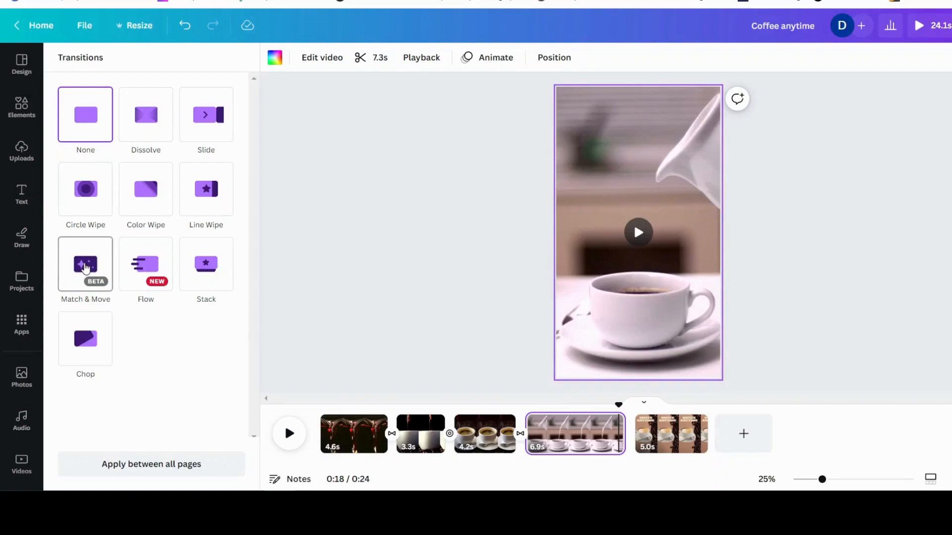
{"action": "left_click", "coordinate": [86, 268]}
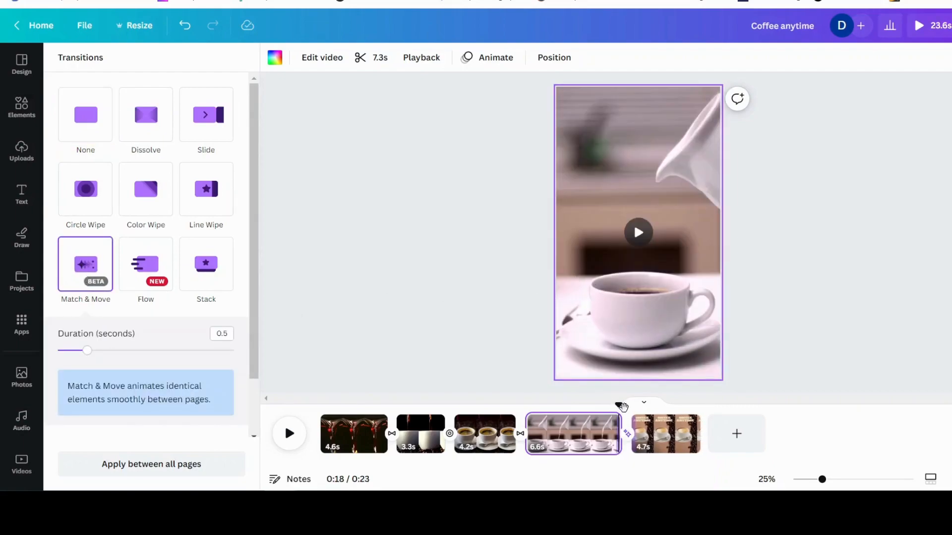
{"action": "left_click", "coordinate": [592, 413]}
{"action": "left_click", "coordinate": [290, 434]}
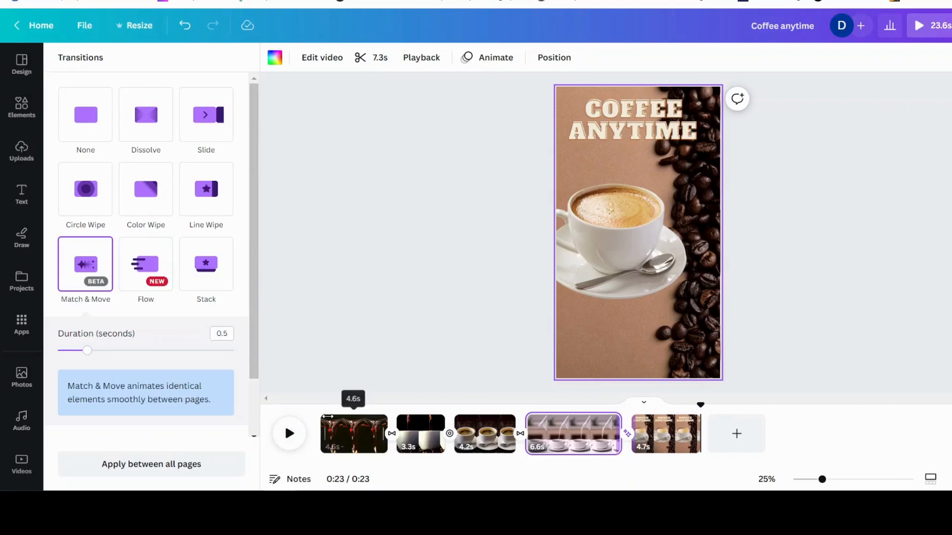
Add a background music track to the video from the audio section
{"action": "left_click", "coordinate": [327, 419]}
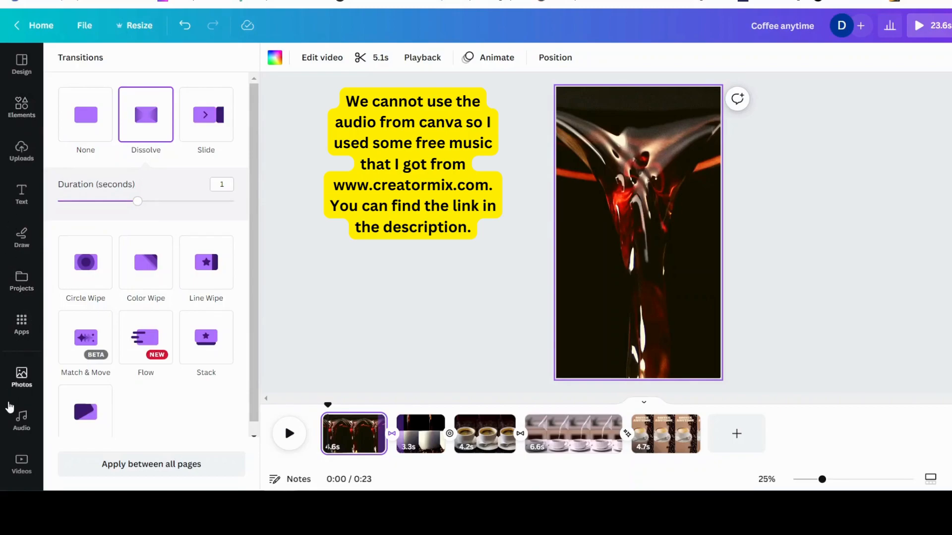
{"action": "left_click", "coordinate": [22, 420]}
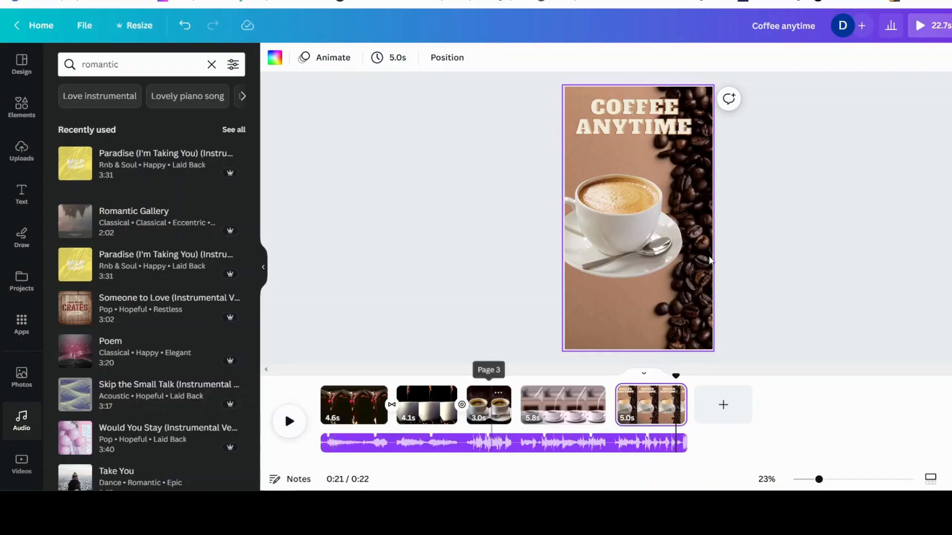
Enlarge and reposition the coffee cup image on the title page and apply the Breathe photo animation
{"action": "left_click", "coordinate": [629, 224]}
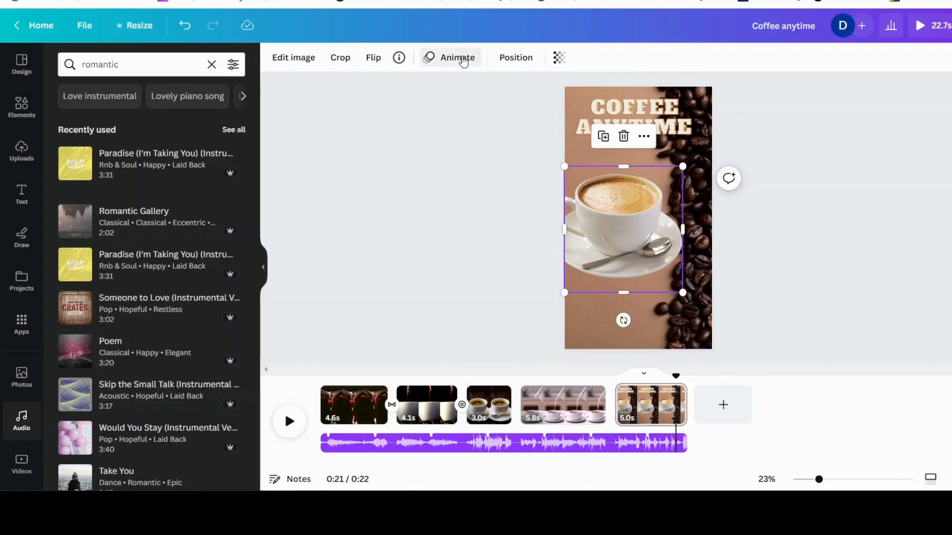
{"action": "left_click", "coordinate": [461, 58]}
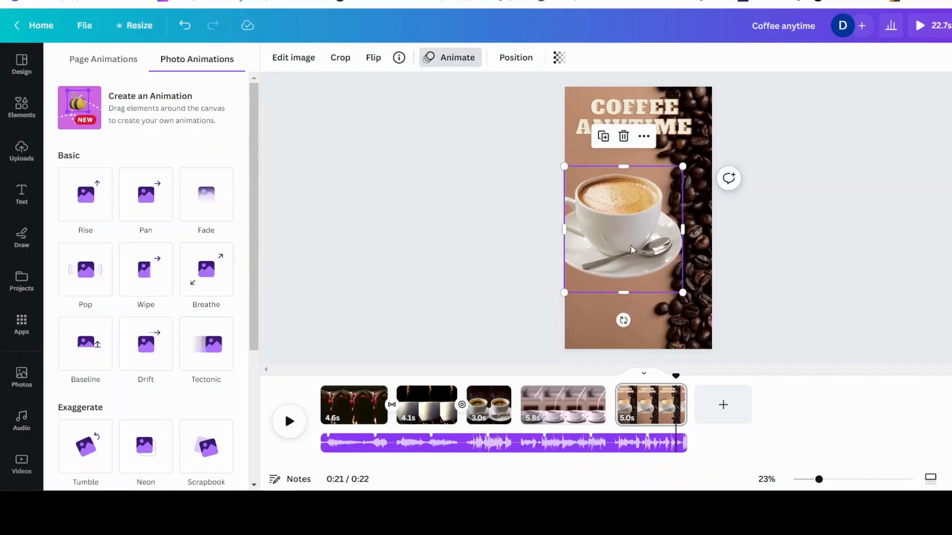
{"action": "left_click_drag", "start_coordinate": [690, 300], "coordinate": [705, 316]}
{"action": "left_click_drag", "start_coordinate": [647, 221], "coordinate": [640, 217]}
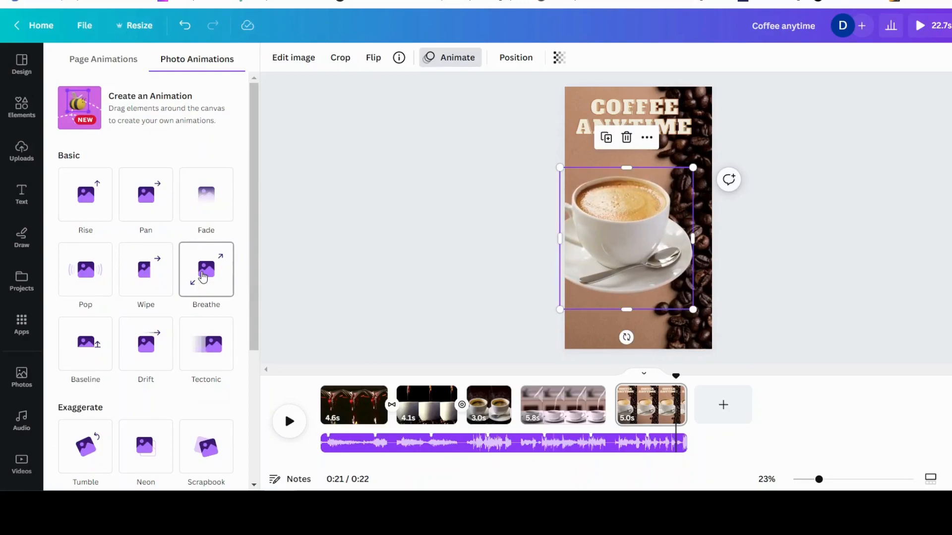
{"action": "left_click", "coordinate": [202, 277]}
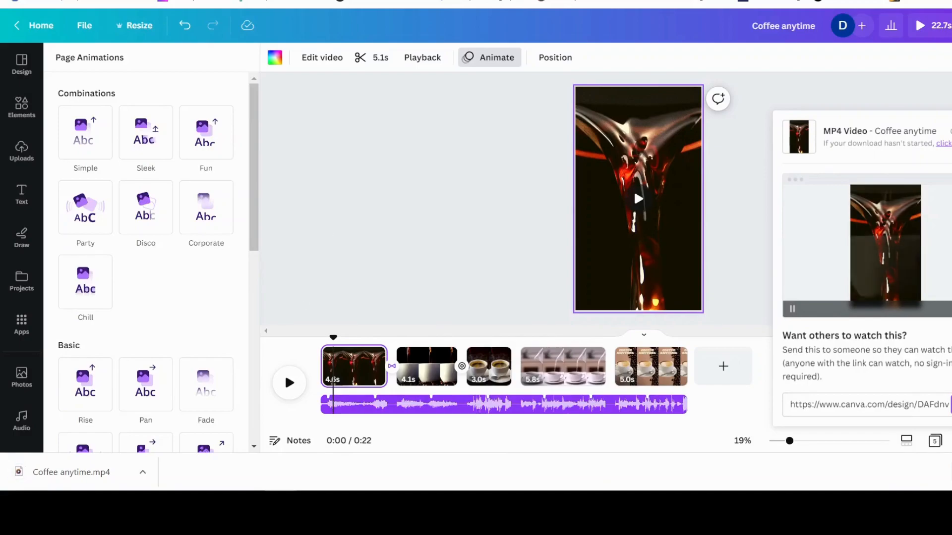
Open the downloaded Coffee anytime.mp4 video
{"action": "left_click", "coordinate": [75, 476]}
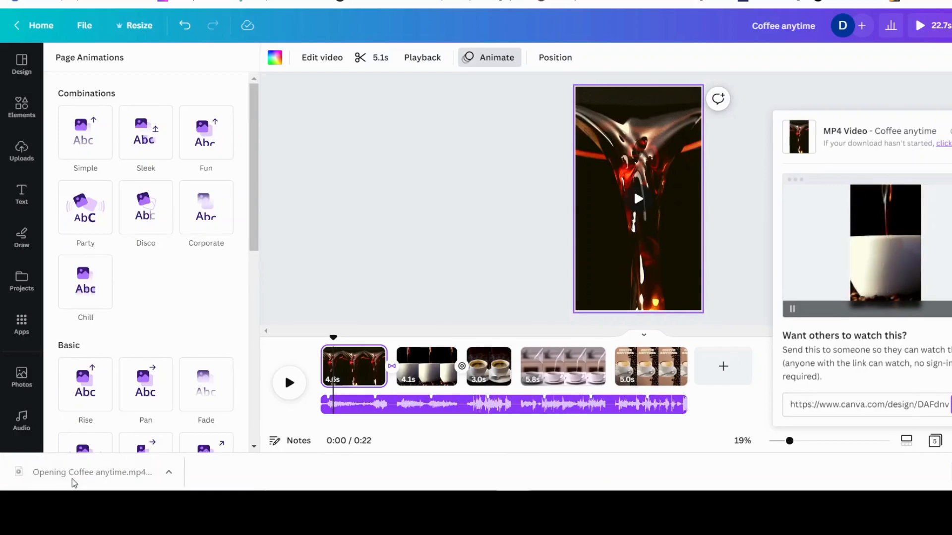